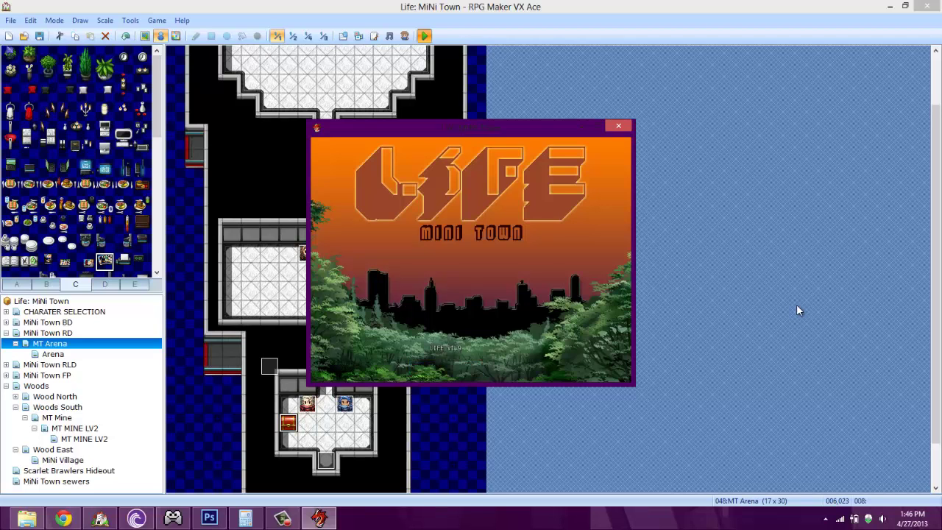
# - Load the saved game and walk the character up through the rocky area to the ladder
pyautogui.press('Return')
pyautogui.press('Return')
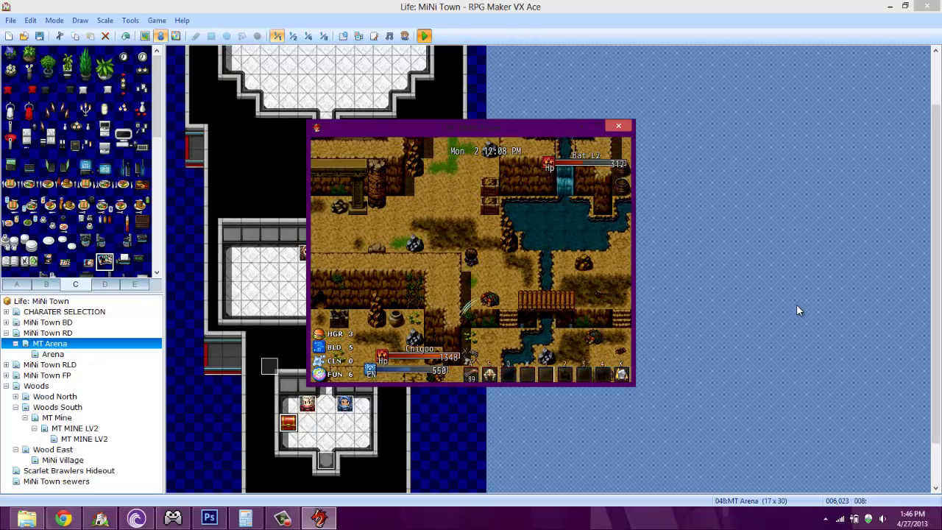
pyautogui.press('Up')
pyautogui.press('Left')
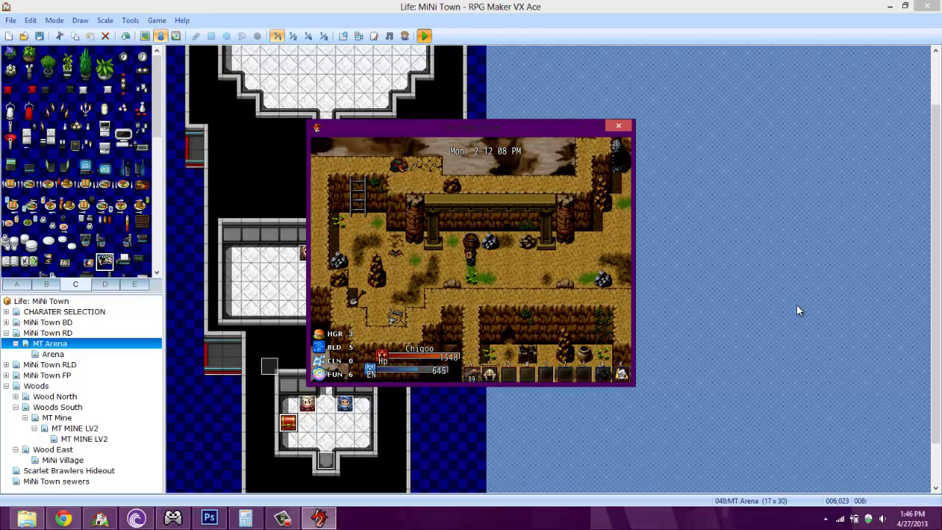
pyautogui.press('Up')
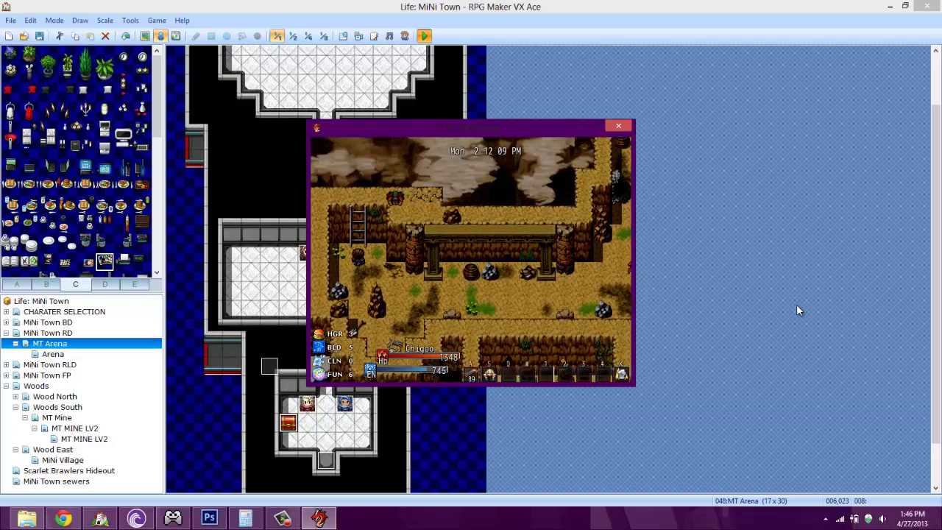
pyautogui.press('Right')
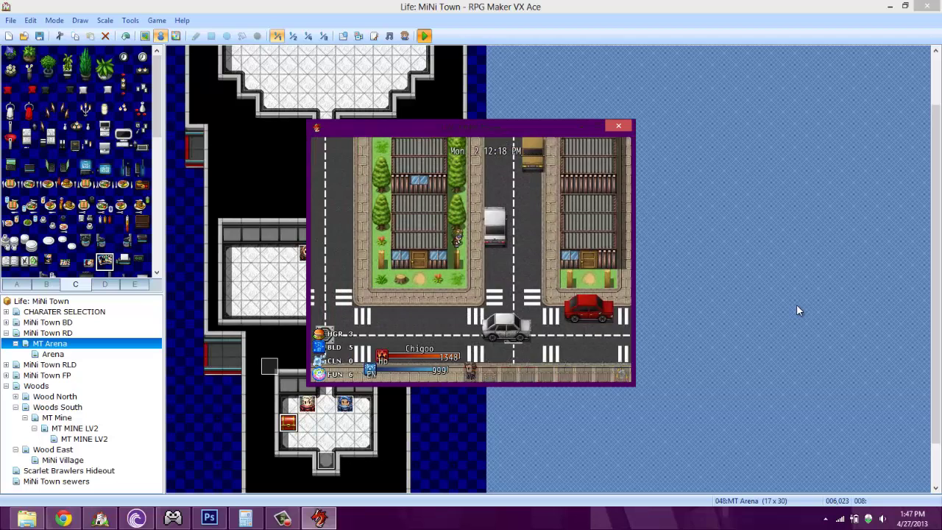
# - Walk from the residential streets across the western road into the MiNi Town BD district
pyautogui.press('Left')
pyautogui.press('Up')
pyautogui.press('Up')
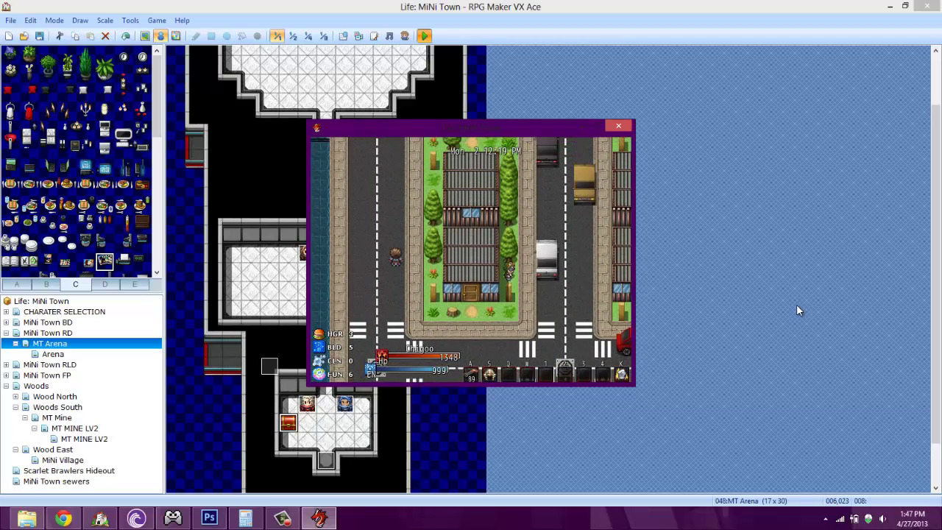
pyautogui.press('Left')
pyautogui.press('Left')
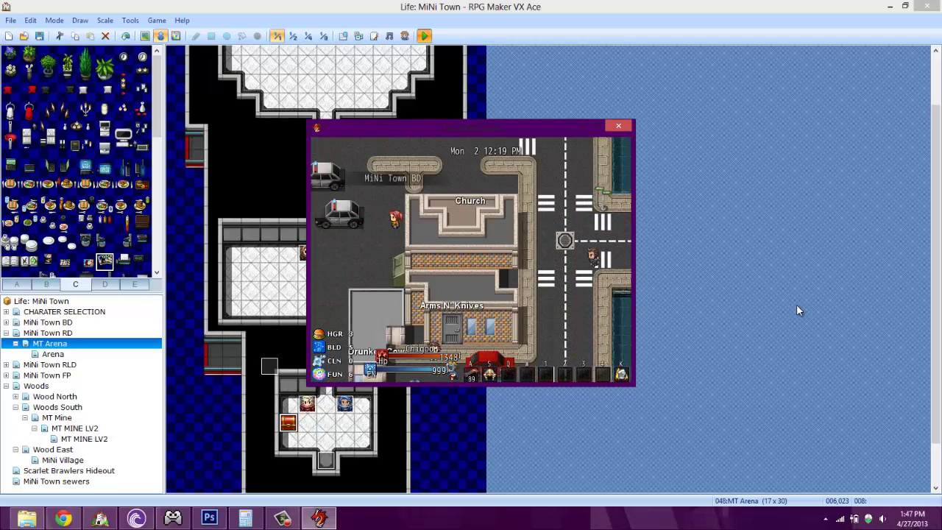
# - Explore MiNi Town BD by walking past the Church and KOAL's Biggi Mart, then back to the Church crossing
pyautogui.press('Up')
pyautogui.press('Left')
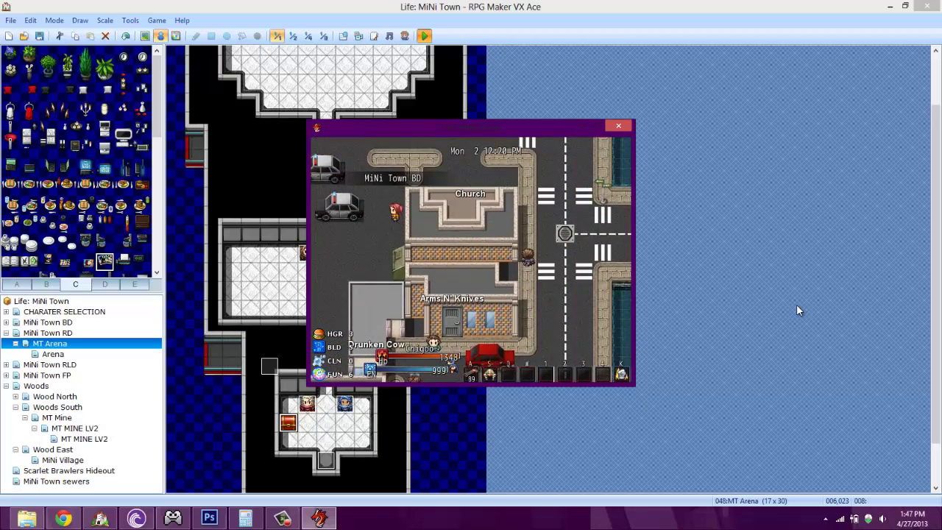
pyautogui.press('Up')
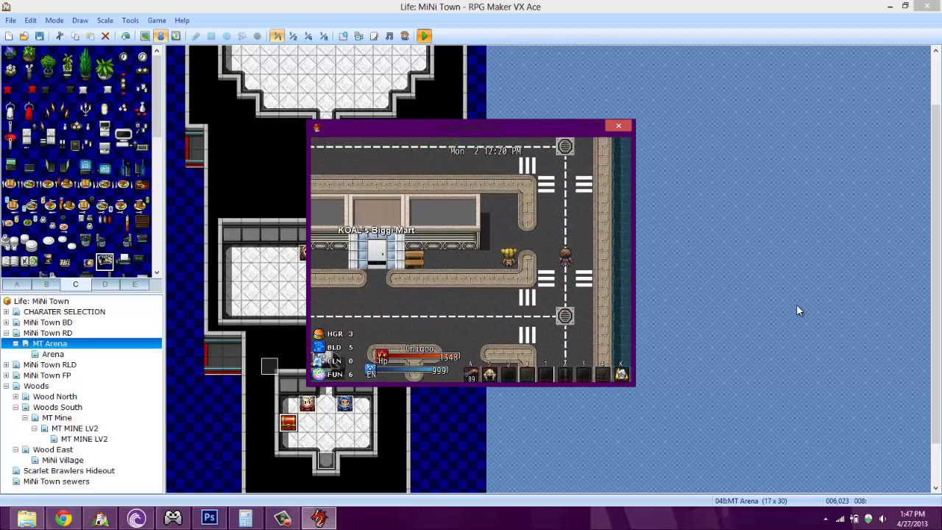
pyautogui.press('Left')
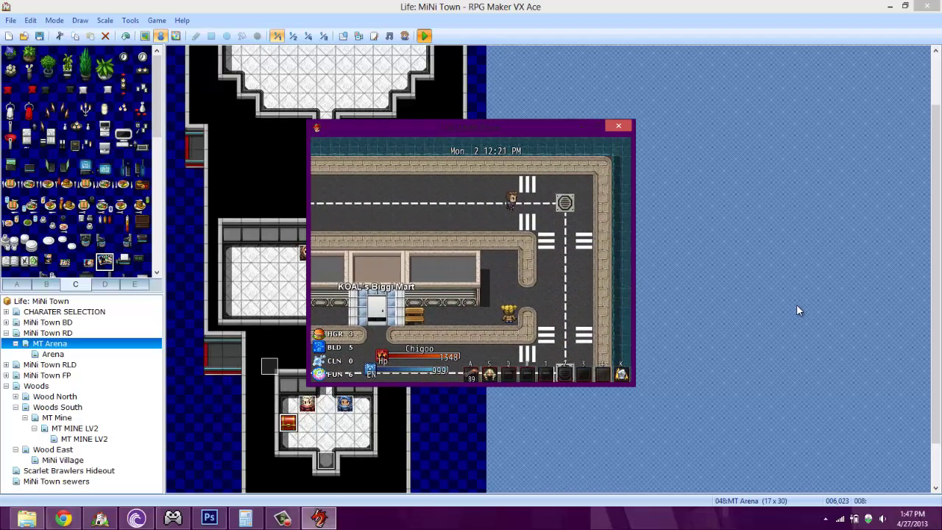
pyautogui.press('Down')
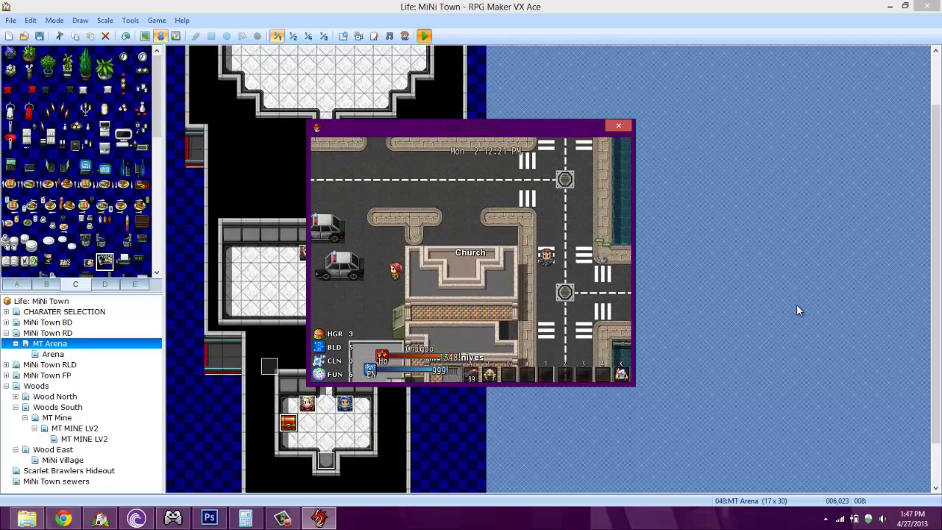
# - Cross into MiNi Town RD, follow the street east past the park, and enter the MT Arena building
pyautogui.press('Right')
pyautogui.press('Right')
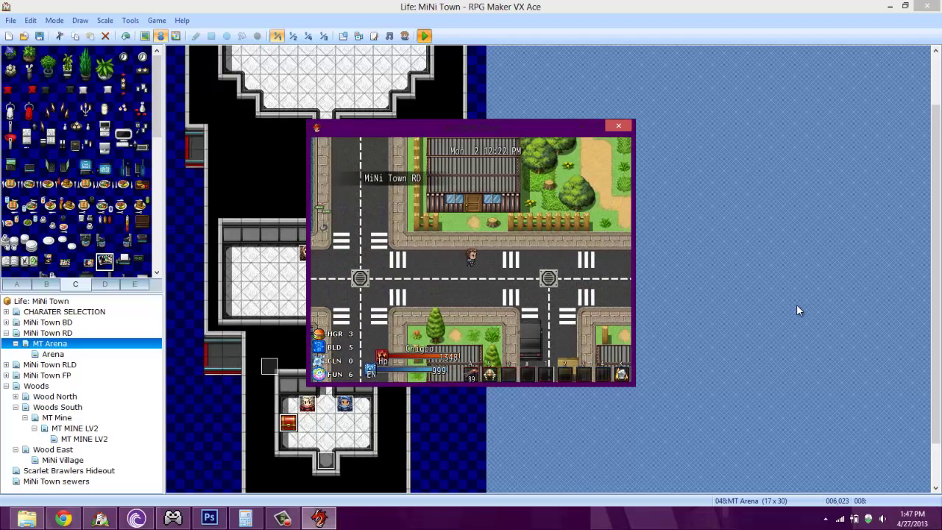
pyautogui.click(283, 519)
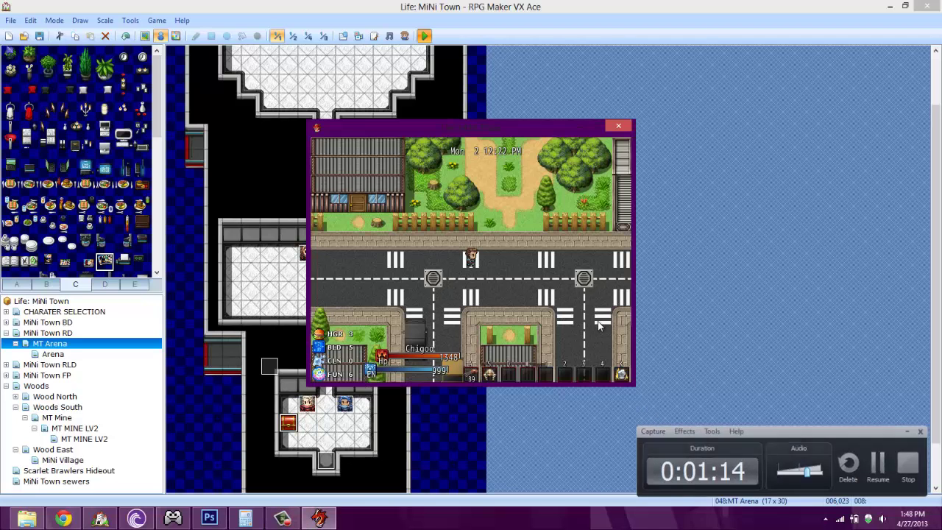
pyautogui.press('Right')
pyautogui.press('Right')
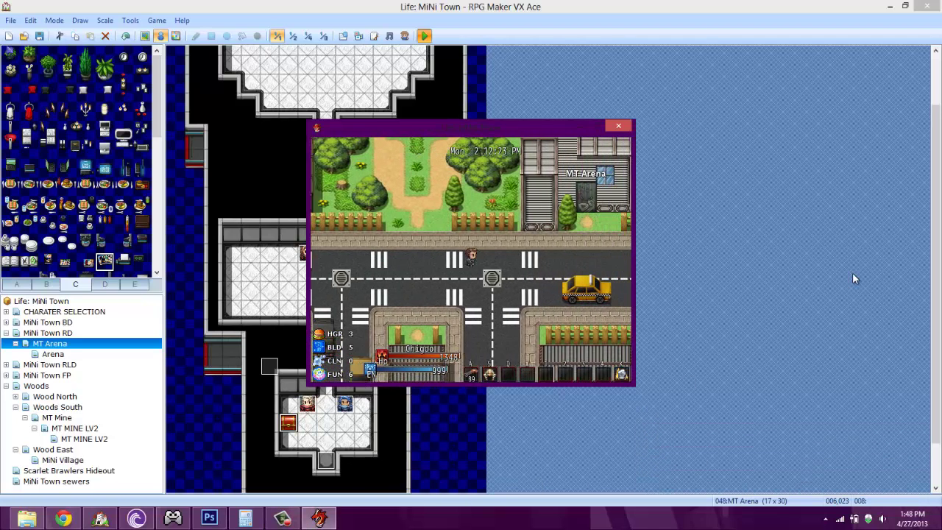
pyautogui.press('Up')
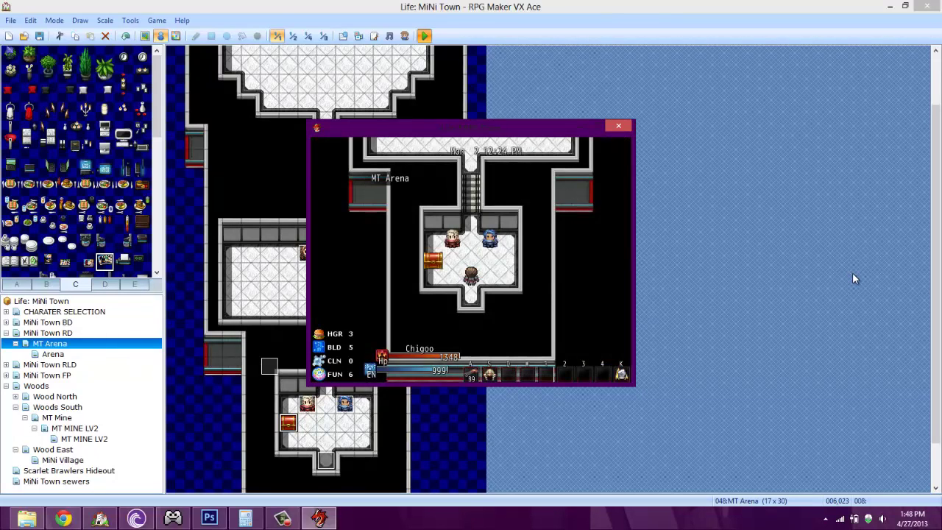
# - Collect the Offical Arena Sword from the chest in the arena lobby and try out the current weapon
pyautogui.press('Up')
pyautogui.press('Left')
pyautogui.press('space')
pyautogui.press('a')
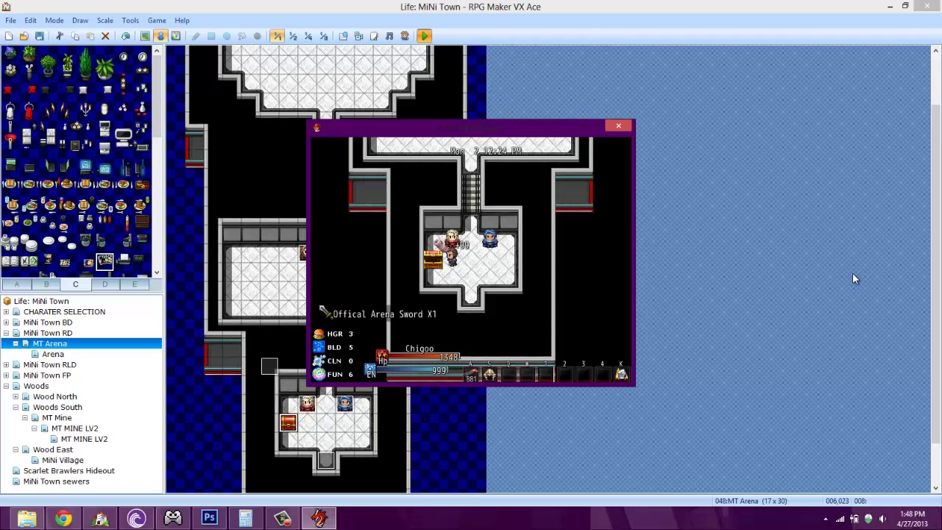
pyautogui.press('Right')
pyautogui.press('a')
pyautogui.press('a')
# - Equip the Offical Arena Sword in the character's weapon slot and return to the lobby
pyautogui.press('Escape')
pyautogui.press('Down')
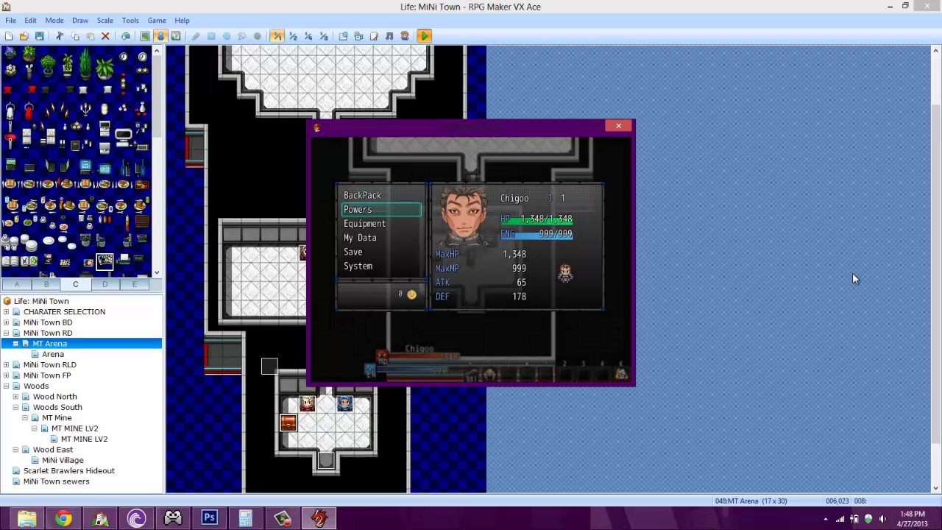
pyautogui.press('Down')
pyautogui.press('Return')
pyautogui.press('Return')
pyautogui.press('Return')
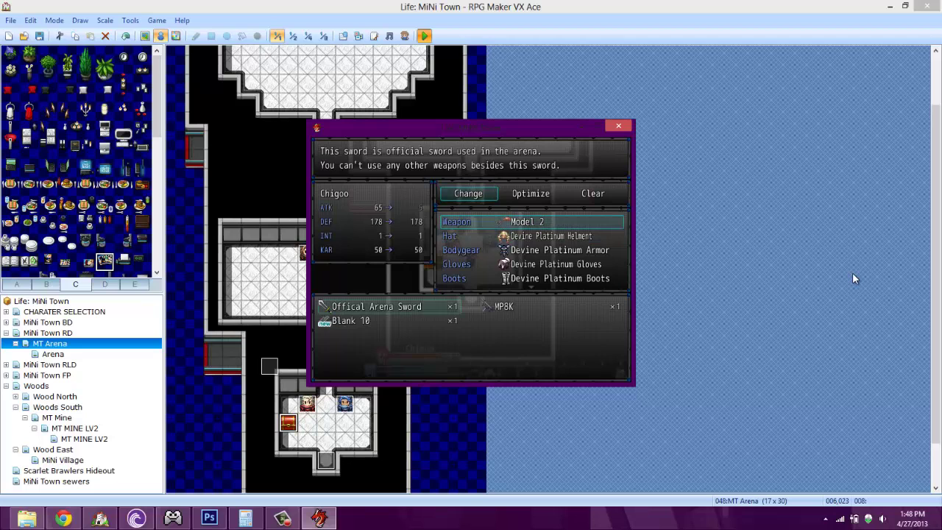
pyautogui.press('Down')
pyautogui.press('Right')
pyautogui.press('Up')
pyautogui.press('Left')
pyautogui.press('Down')
pyautogui.press('Up')
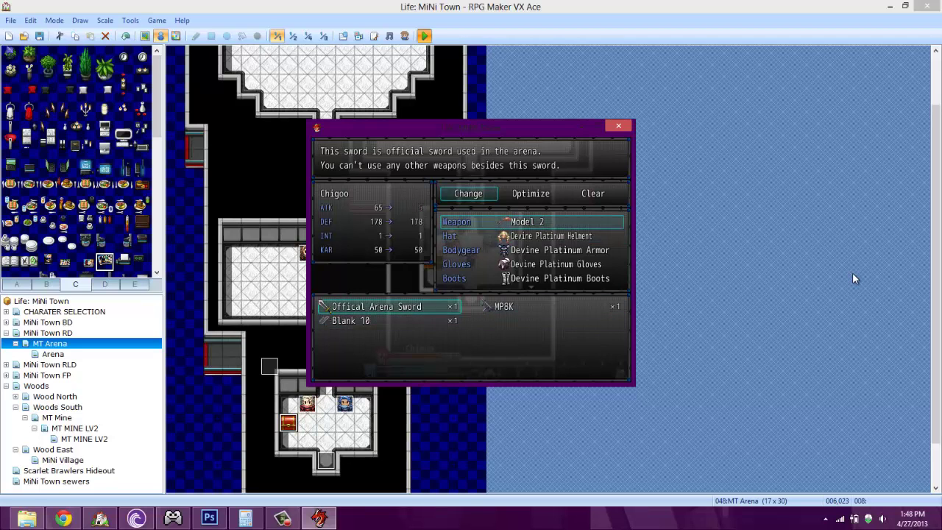
pyautogui.press('Return')
pyautogui.press('Escape')
pyautogui.press('Escape')
# - Talk to the arena attendant and continue through the dialogue to enter a match
pyautogui.press('Return')
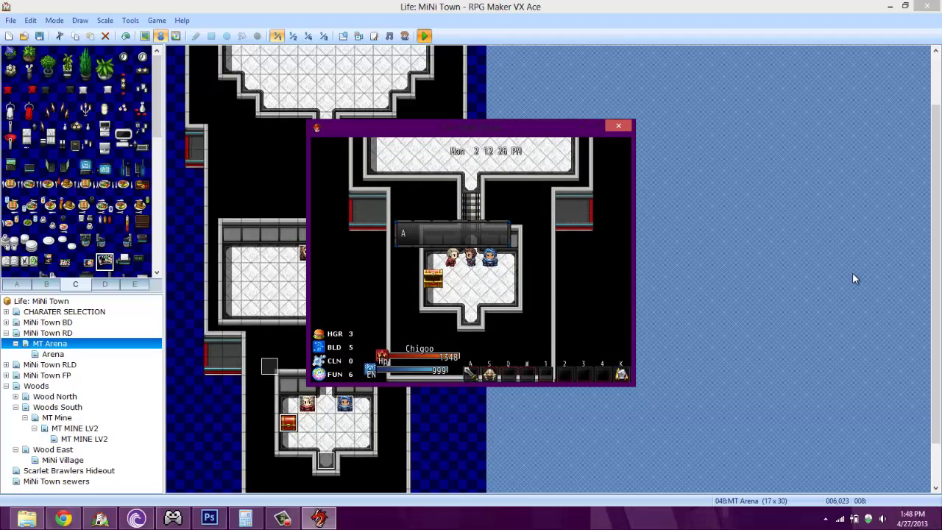
pyautogui.press('Return')
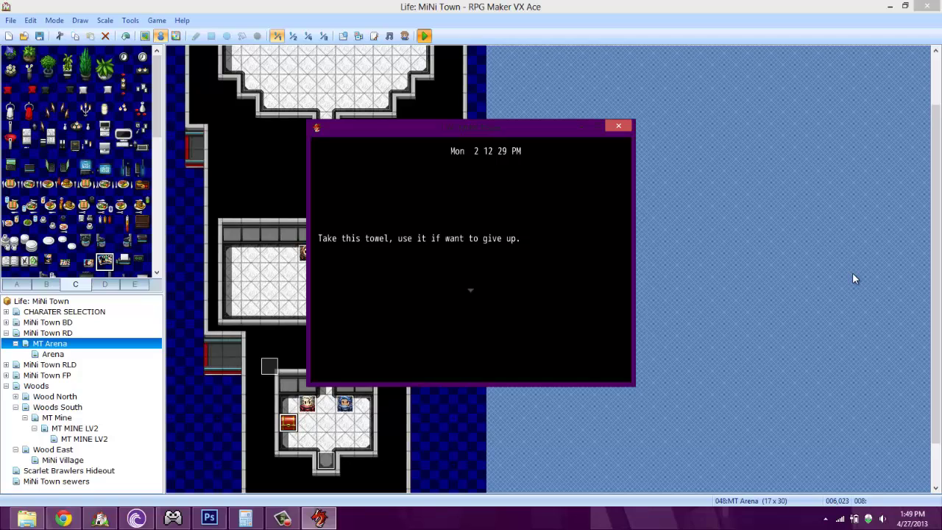
pyautogui.press('Return')
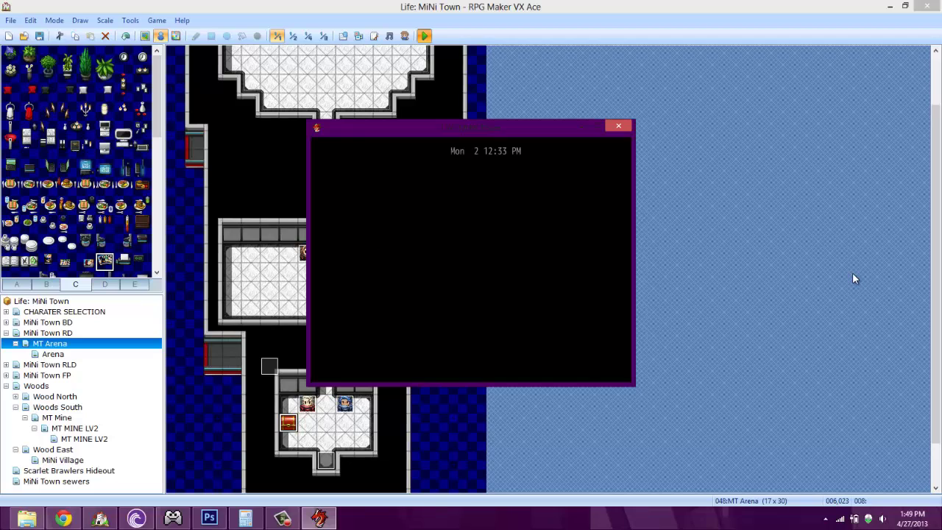
# - Defeat the opponent in the arena room with the sword and accept the medal
pyautogui.press('Up')
pyautogui.press('Left')
pyautogui.press('Down')
pyautogui.press('Up')
pyautogui.press('Right')
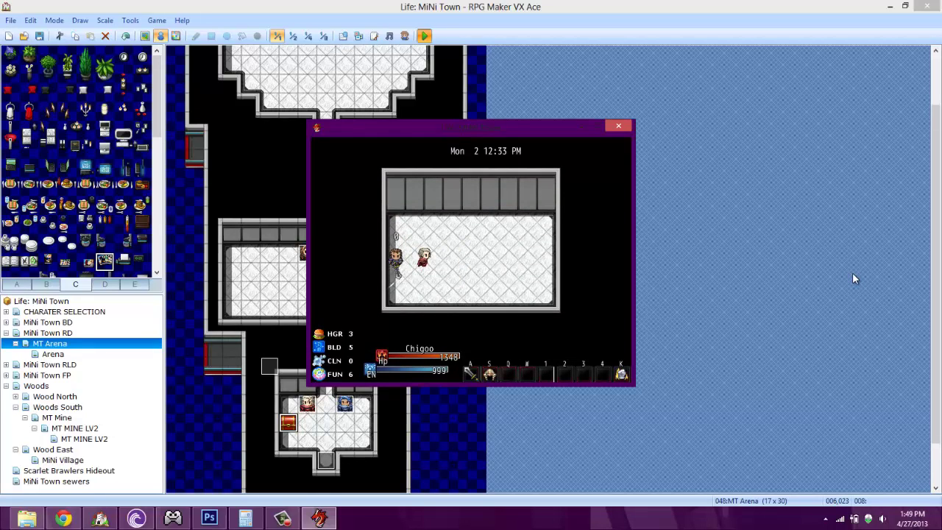
pyautogui.press('a')
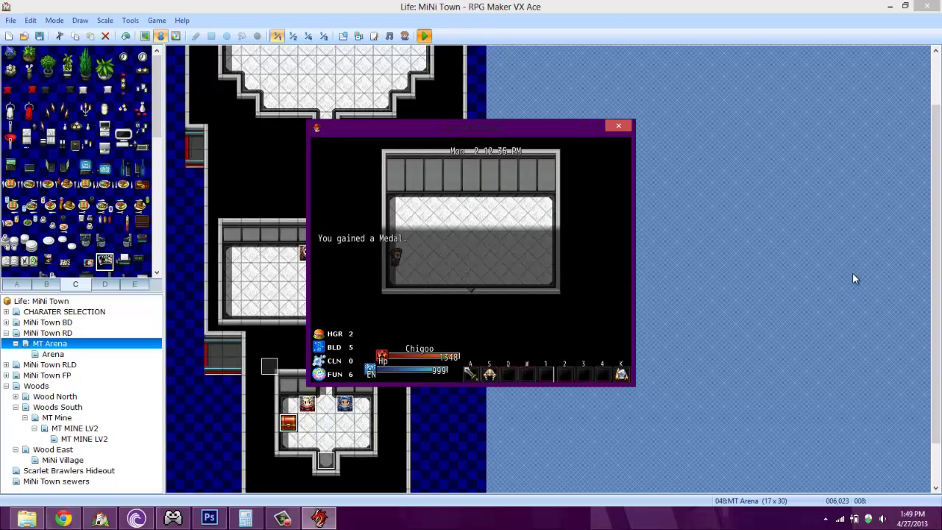
pyautogui.press('Return')
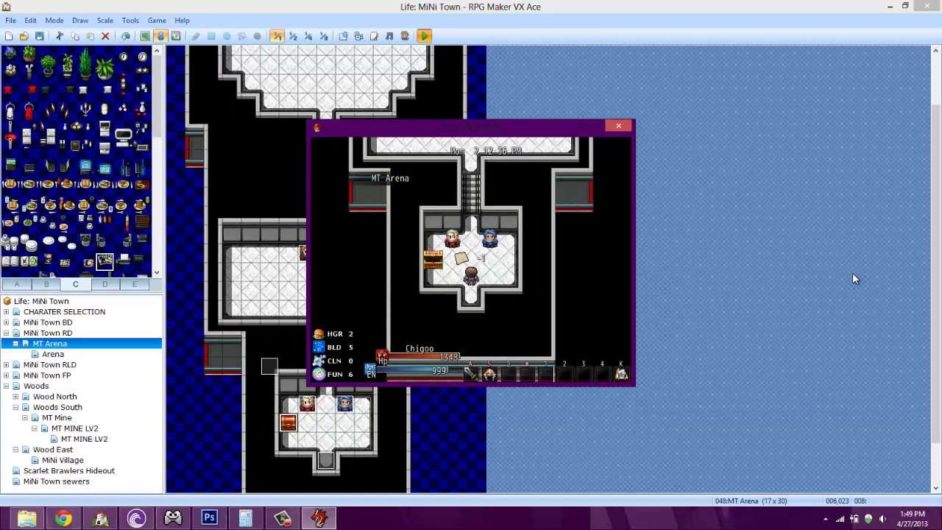
# - Review the character's equipment and My Data status in the game menu, and return to the game
pyautogui.press('Escape')
pyautogui.press('Down')
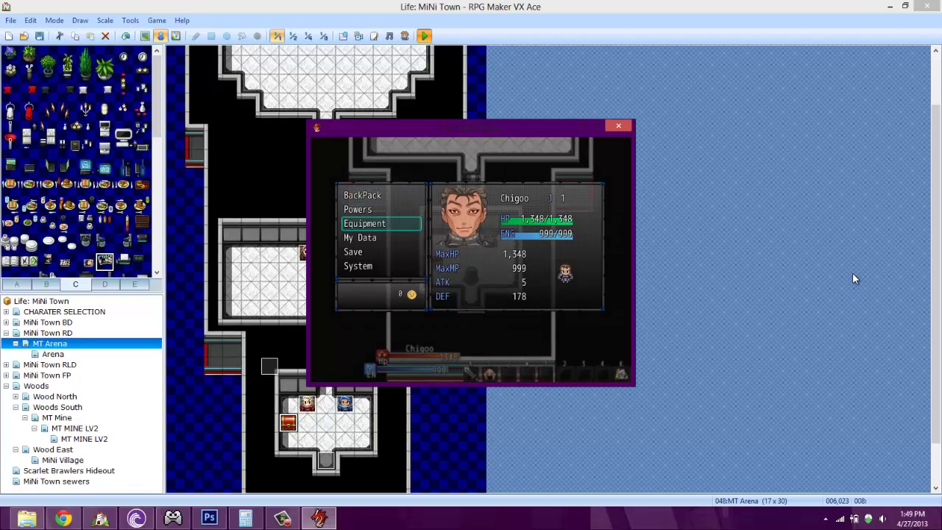
pyautogui.press('Return')
pyautogui.press('Escape')
pyautogui.press('Up')
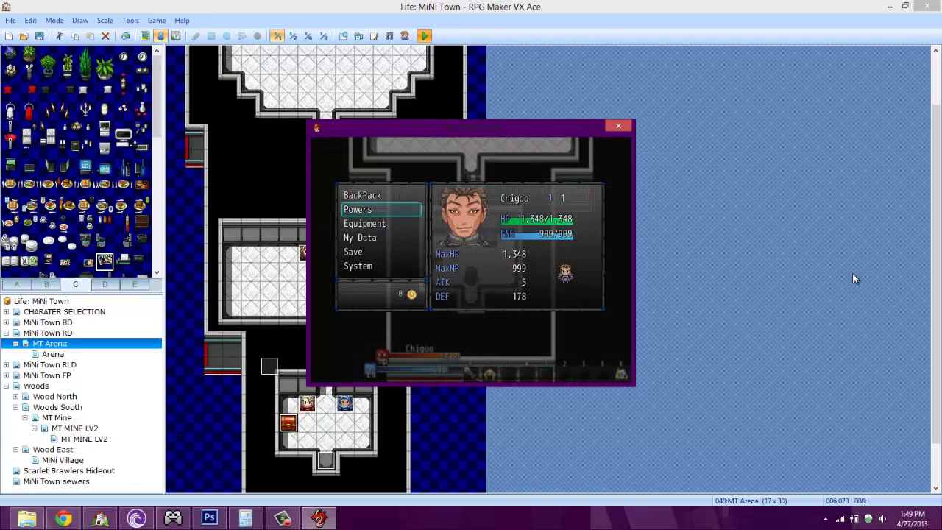
pyautogui.press('Down')
pyautogui.press('Down')
pyautogui.press('Down')
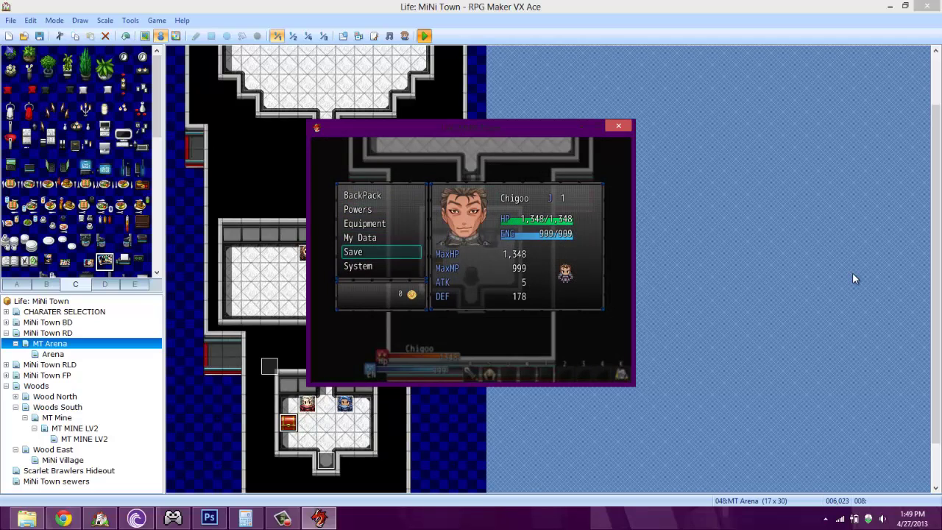
pyautogui.press('Up')
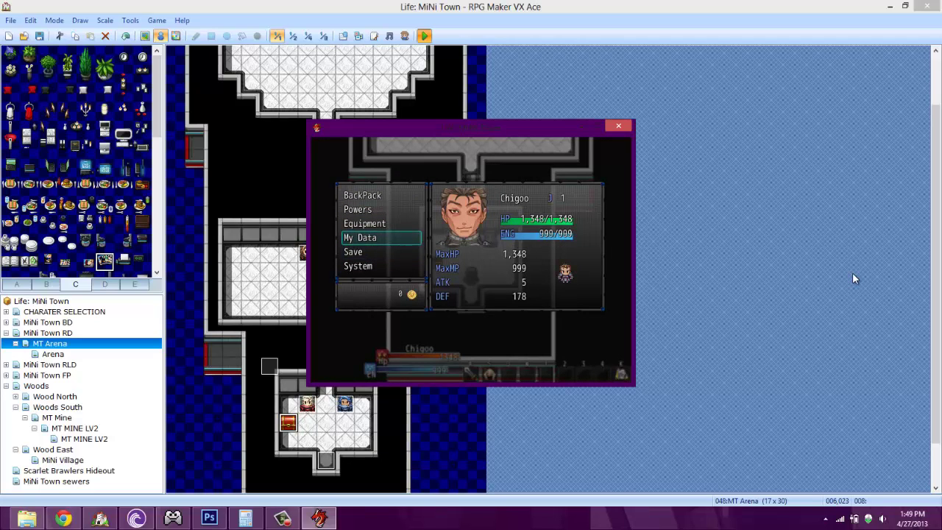
pyautogui.press('Down')
pyautogui.press('Up')
pyautogui.press('Up')
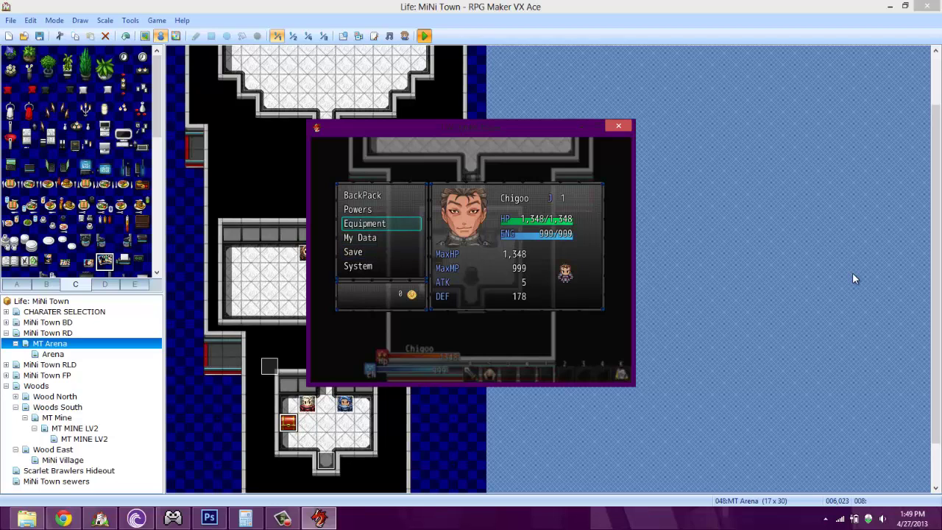
pyautogui.press('Down')
pyautogui.press('Return')
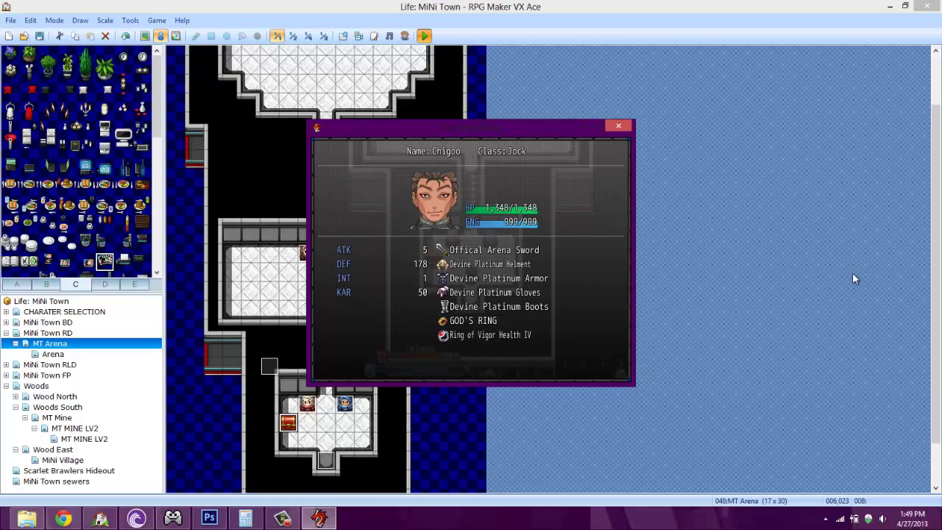
pyautogui.press('Escape')
pyautogui.press('Escape')
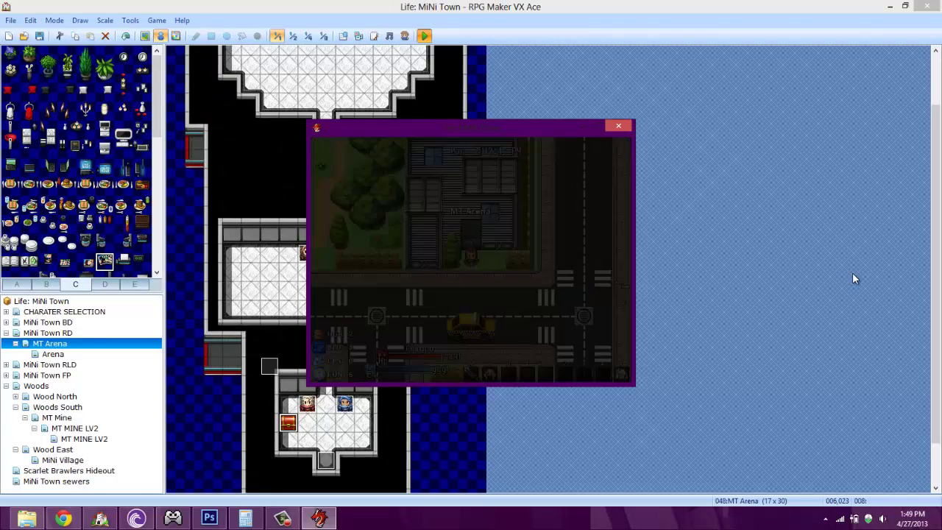
# - Re-enter MT Arena, explore the corridor above the room with two attendants, and head back down
pyautogui.press('Up')
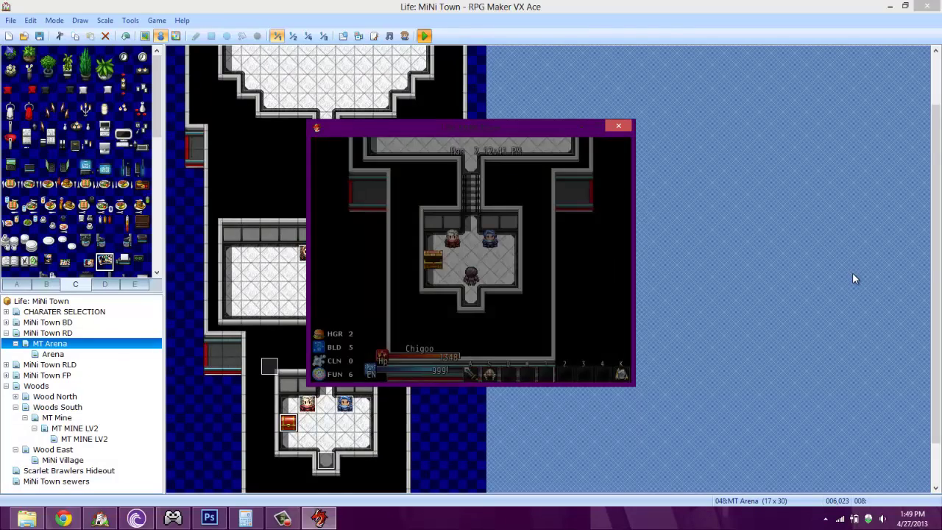
pyautogui.press('Up')
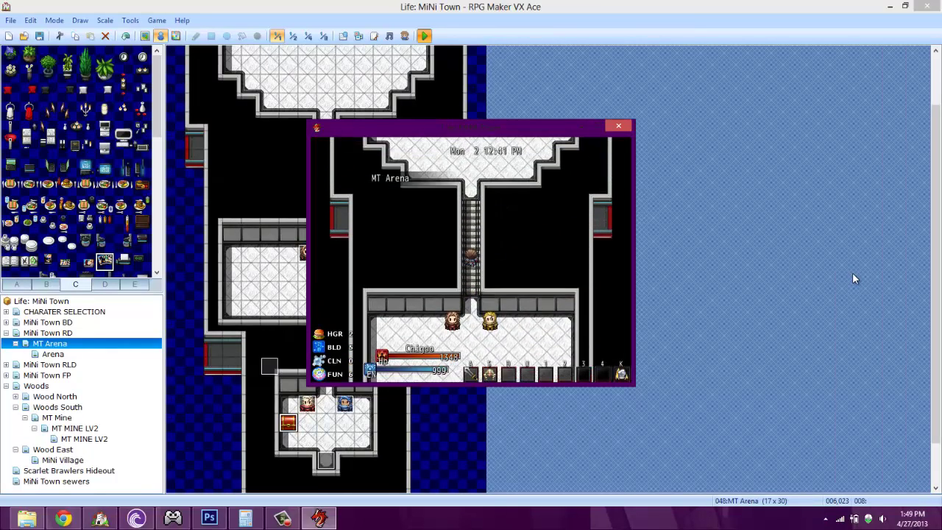
pyautogui.press('Up')
pyautogui.press('Down')
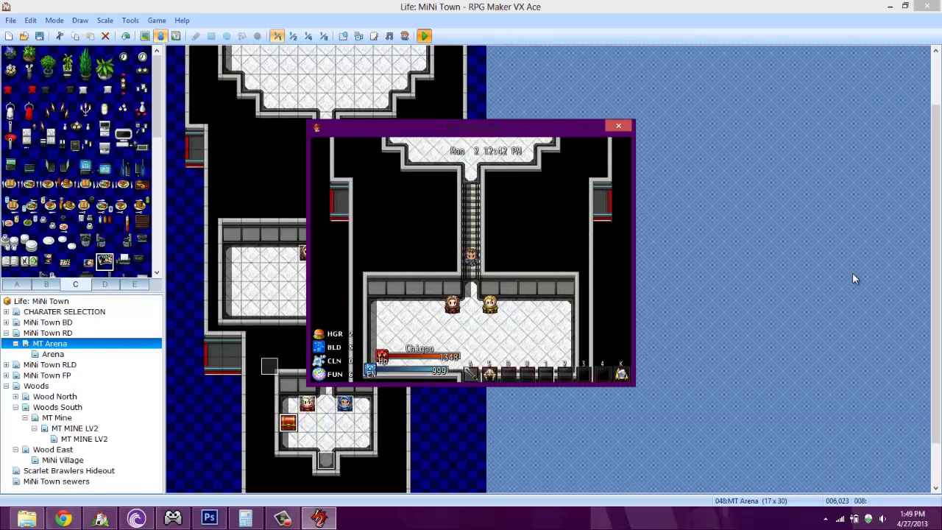
pyautogui.press('Down')
pyautogui.press('Down')
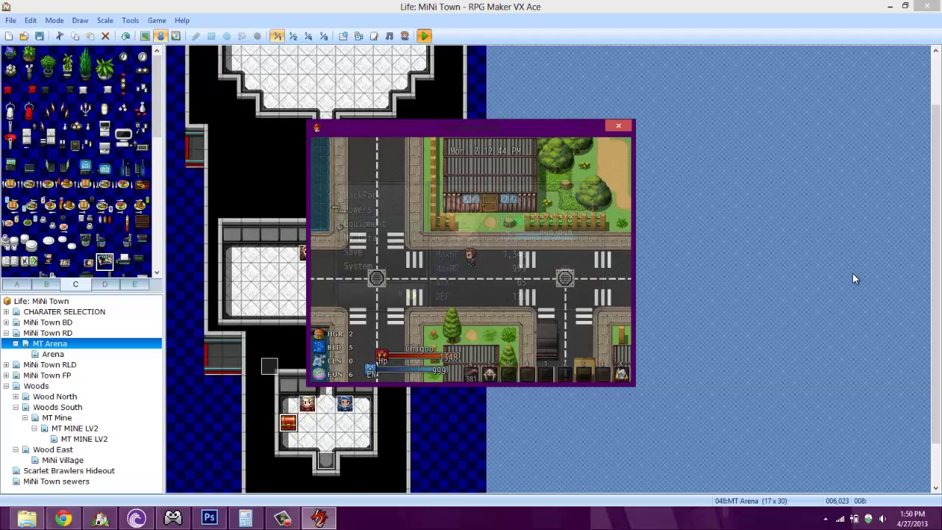
# - Close the game menu and walk from the road junction north past Slim-GYM to Arms N' Knives
pyautogui.press('Escape')
pyautogui.press('Escape')
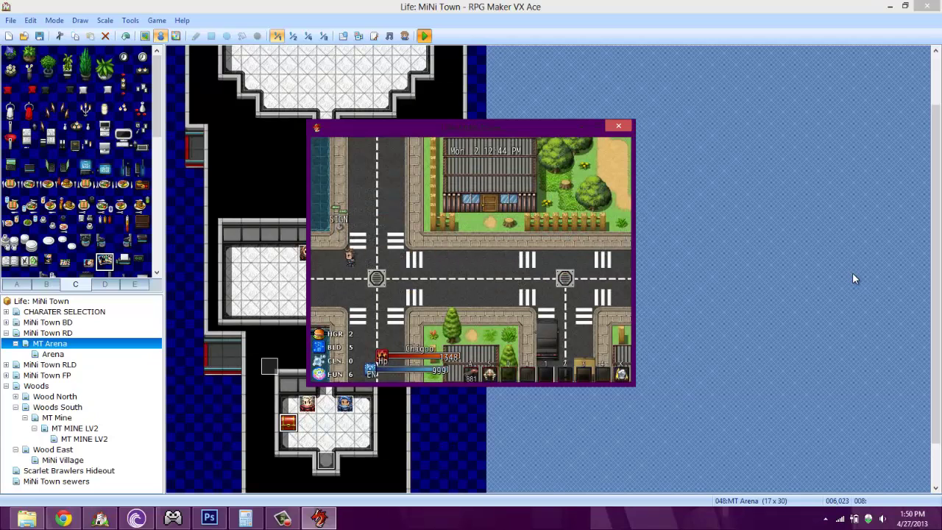
pyautogui.press('Left')
pyautogui.press('Up')
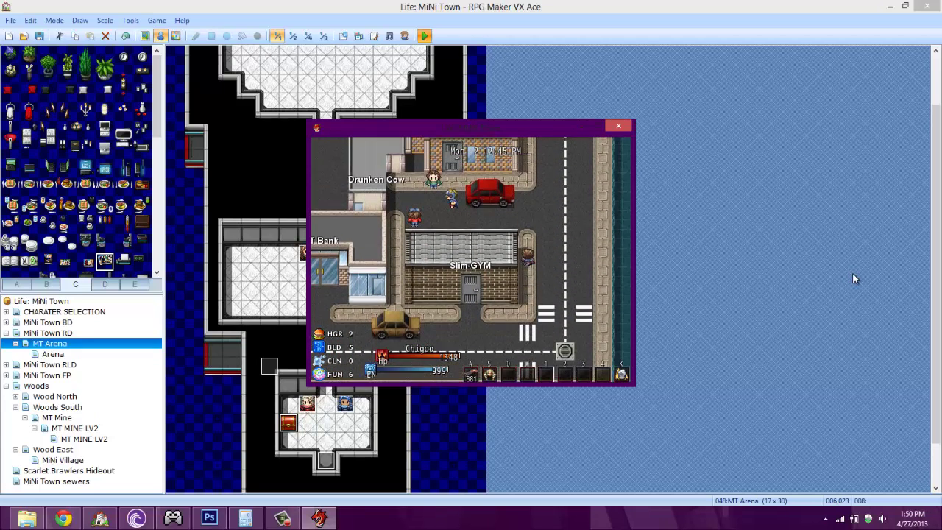
pyautogui.press('Up')
pyautogui.press('Up')
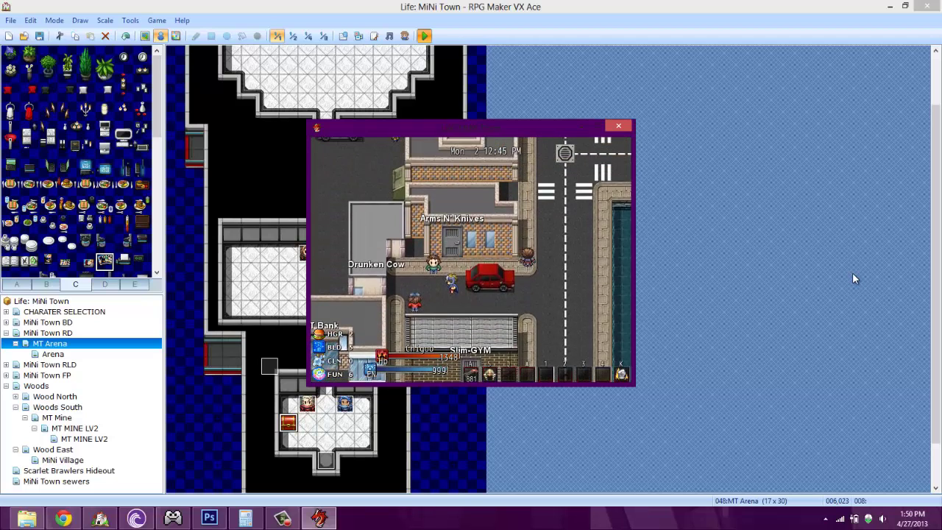
# - Equip the character with the Blank 10 weapon and return to the game
pyautogui.press('Escape')
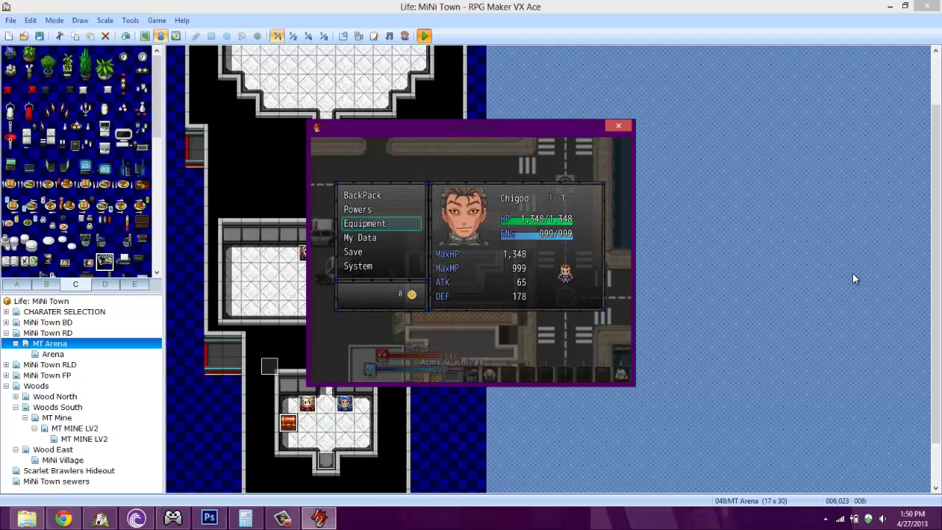
pyautogui.press('Return')
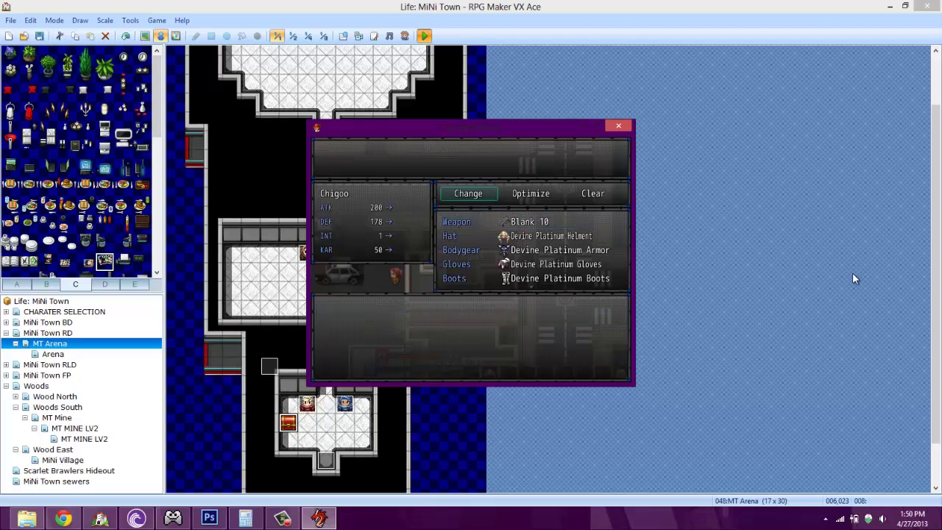
pyautogui.press('Escape')
pyautogui.press('Escape')
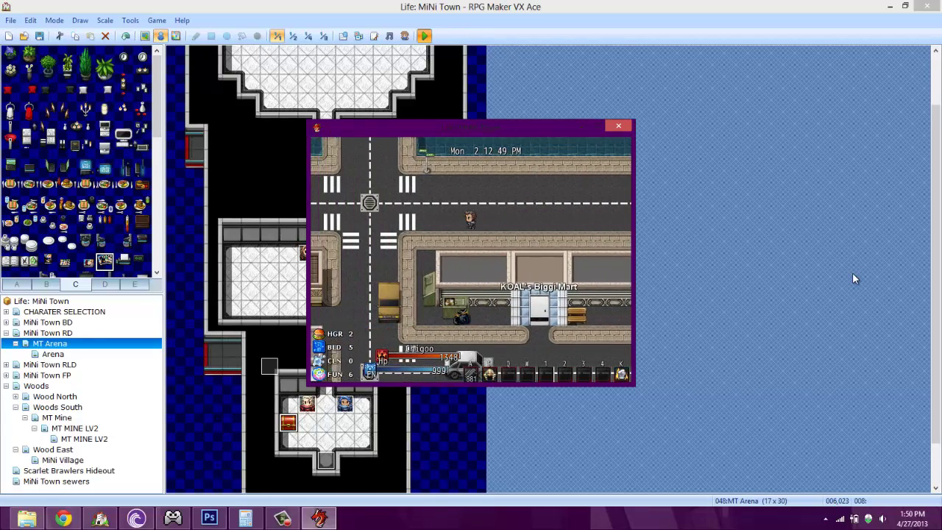
# - Walk from KOAL's Biggi Mart to the crossroads beside the School and check the character's equipment there
pyautogui.press('Left')
pyautogui.press('Up')
pyautogui.press('Escape')
pyautogui.press('Down')
pyautogui.press('Down')
pyautogui.press('Return')
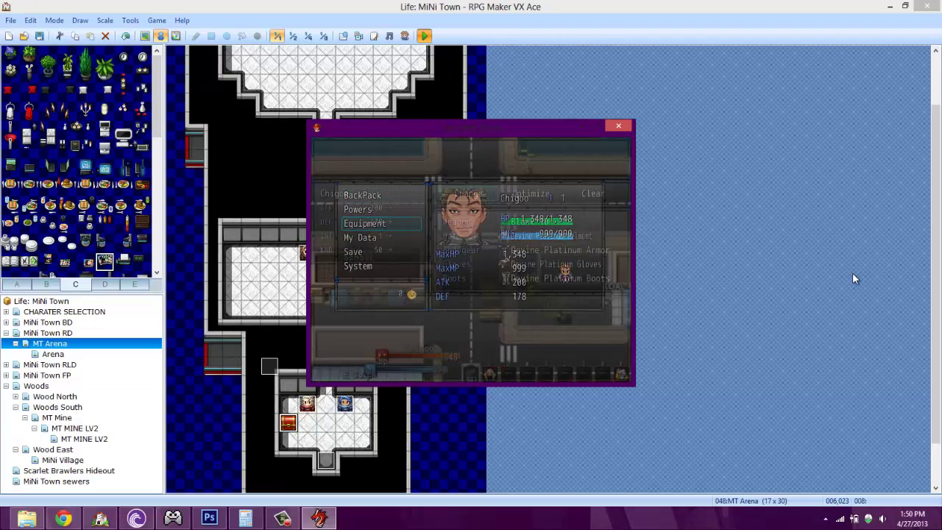
pyautogui.press('Escape')
pyautogui.press('Escape')
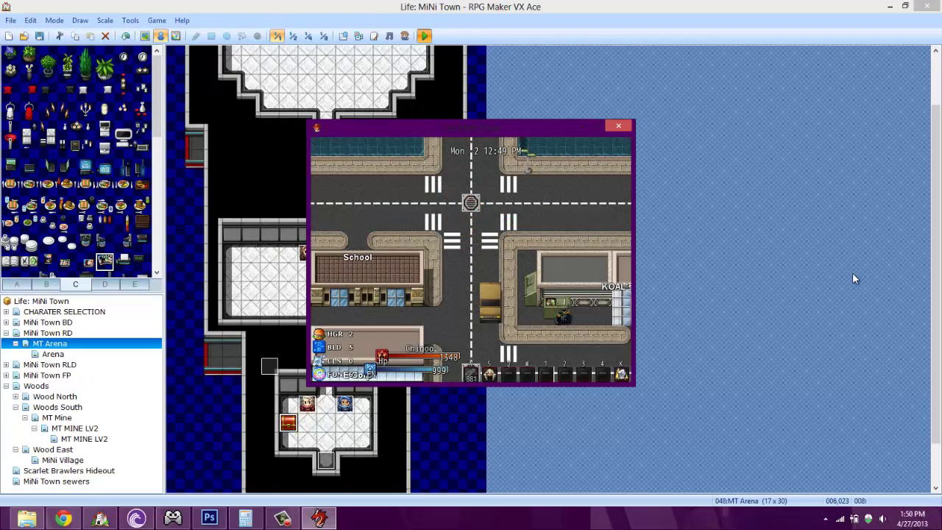
# - Walk north into MiNi Town RLD, pass the Car Dealership and enter the MiNi Town sewers
pyautogui.press('Up')
pyautogui.press('Up')
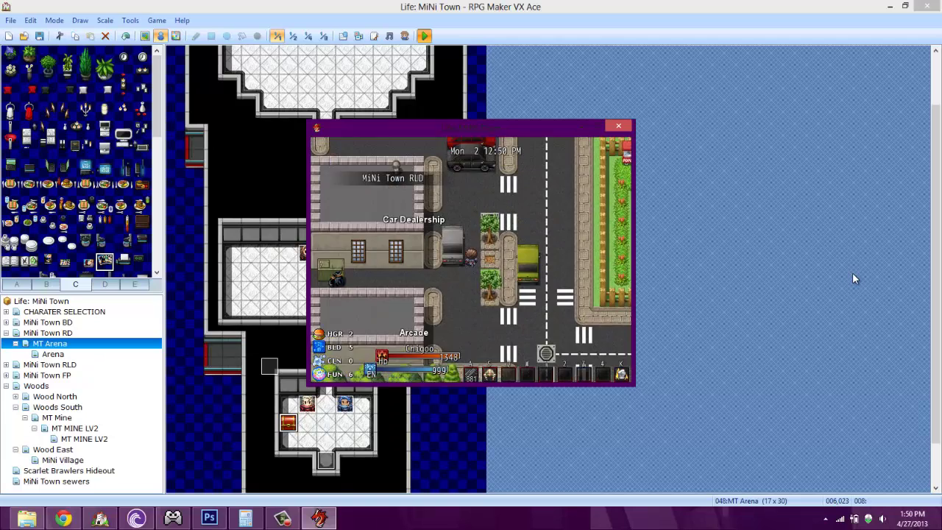
pyautogui.press('Down')
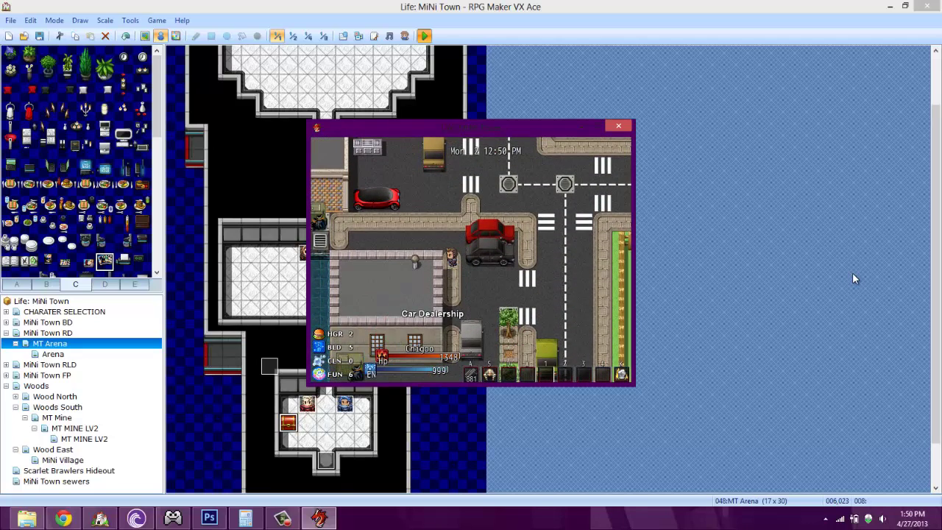
pyautogui.press('Left')
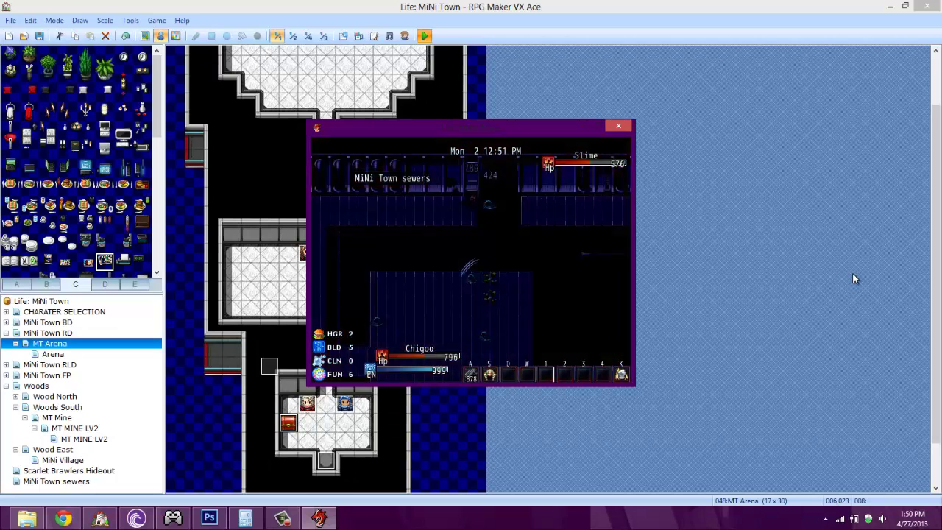
# - Fight the slimes around the ladder and the adjoining passage of the MiNi Town sewers with the equipped weapon
pyautogui.press('a')
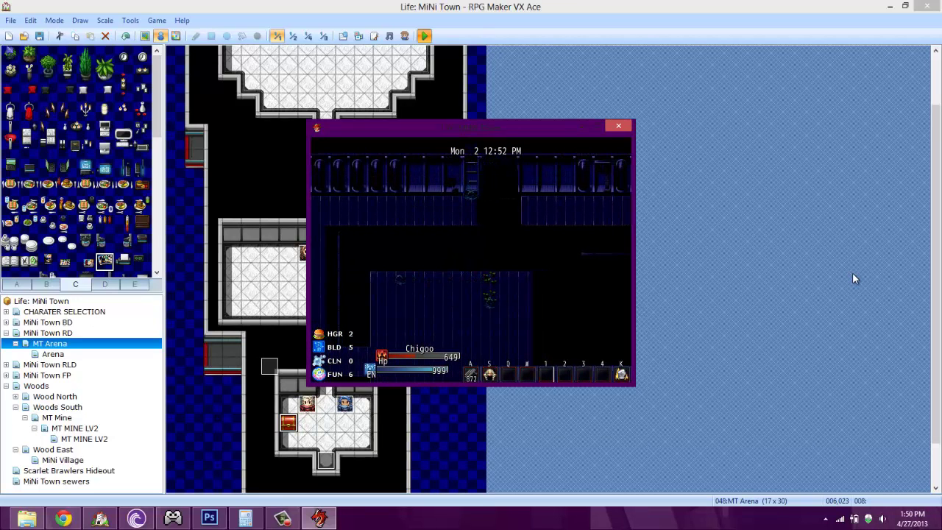
pyautogui.press('a')
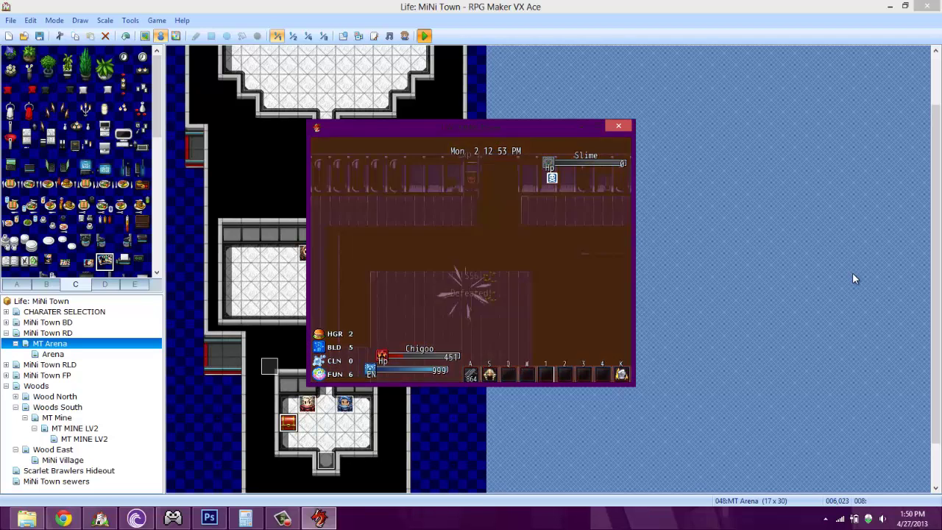
pyautogui.press('Left')
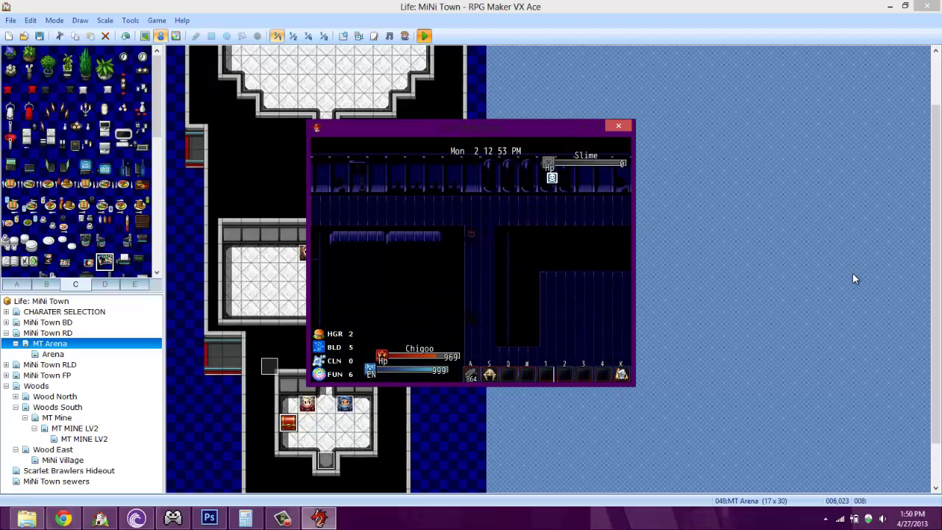
pyautogui.press('Down')
pyautogui.press('Right')
pyautogui.press('a')
pyautogui.press('a')
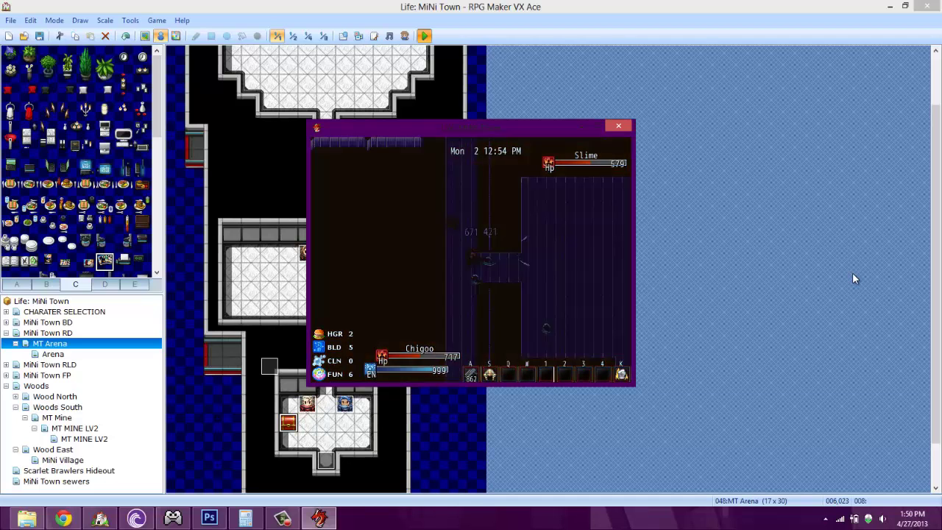
pyautogui.press('a')
pyautogui.press('Left')
pyautogui.press('Up')
pyautogui.press('Right')
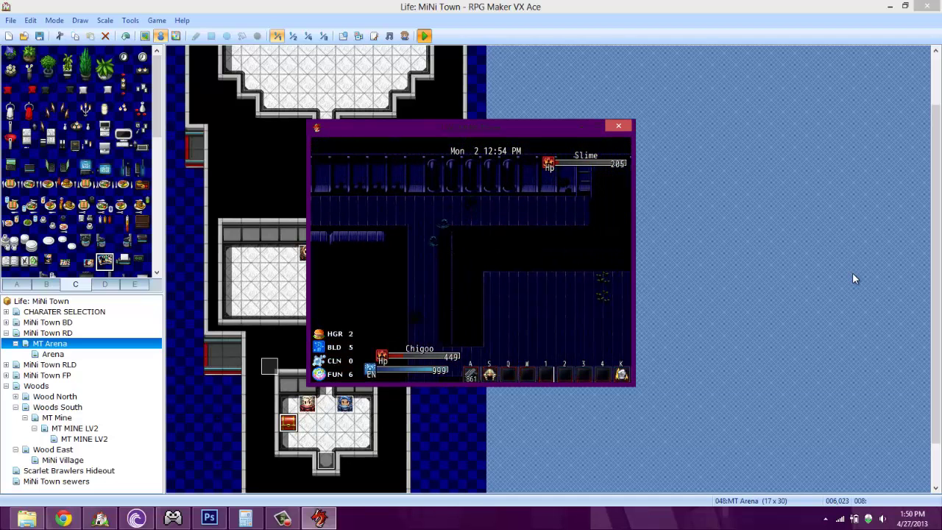
pyautogui.press('a')
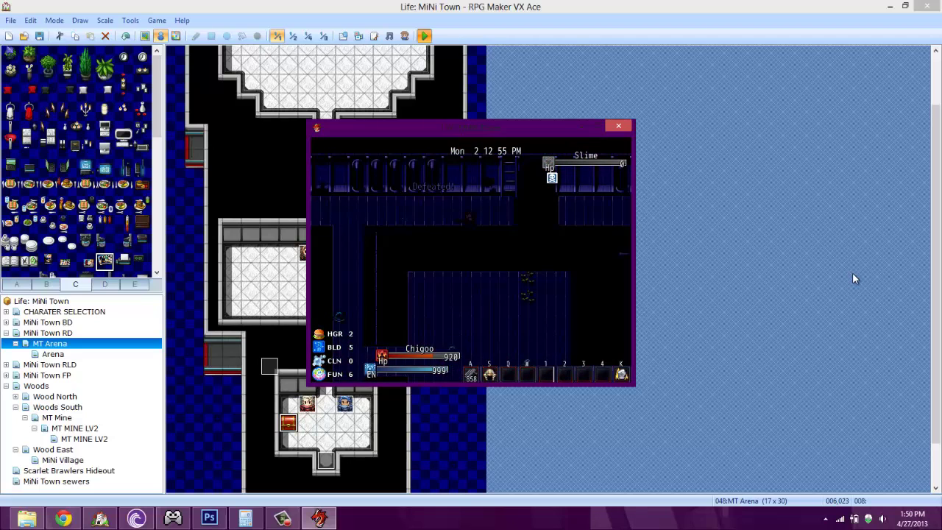
# - Go back down the sewer passage to the side opening and attack the next slime
pyautogui.press('a')
pyautogui.press('Left')
pyautogui.press('Down')
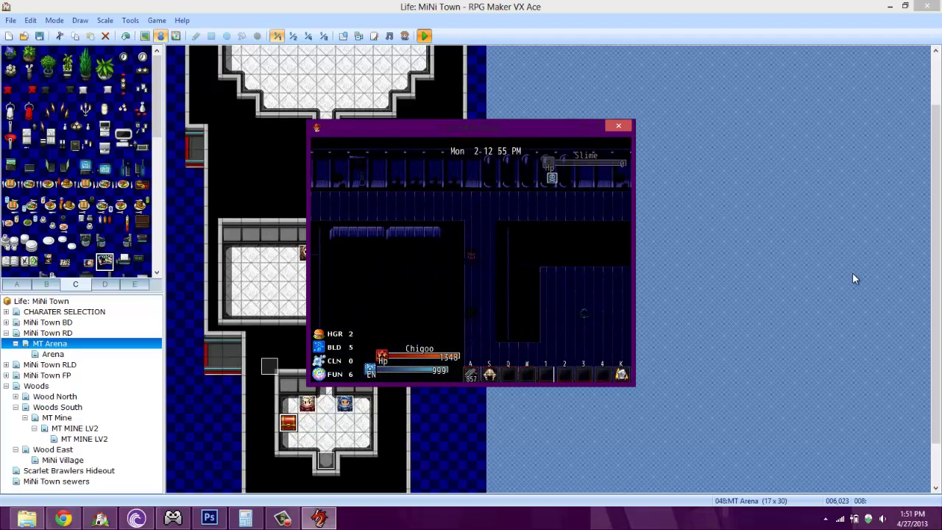
pyautogui.press('Down')
pyautogui.press('Right')
pyautogui.press('Down')
pyautogui.press('Right')
pyautogui.press('a')
pyautogui.press('a')
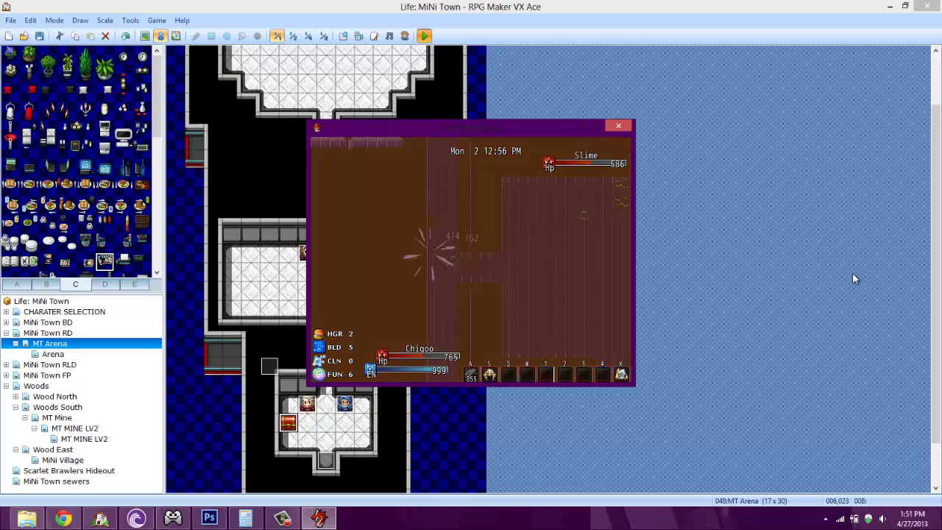
pyautogui.press('a')
pyautogui.press('a')
pyautogui.press('a')
pyautogui.press('a')
pyautogui.press('Right')
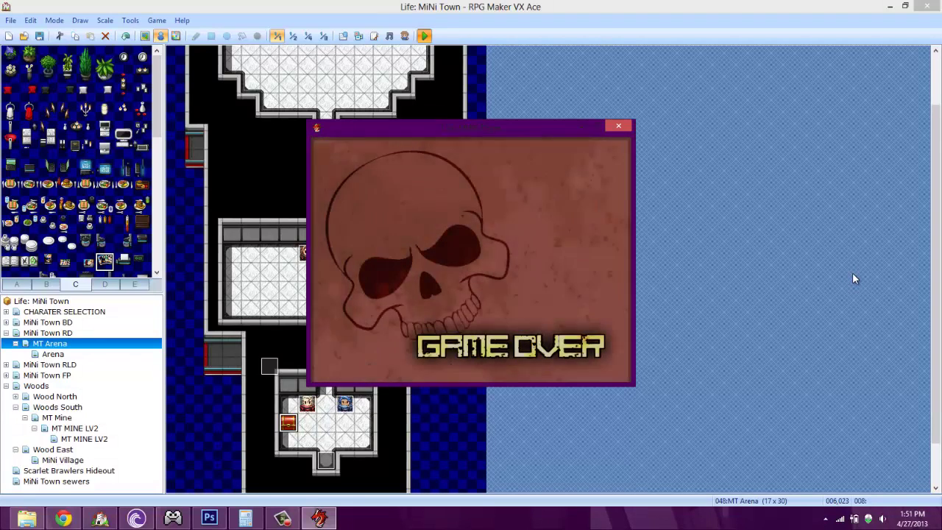
# - Close the game-over window, restart the playtest and load Save 1
pyautogui.click(628, 129)
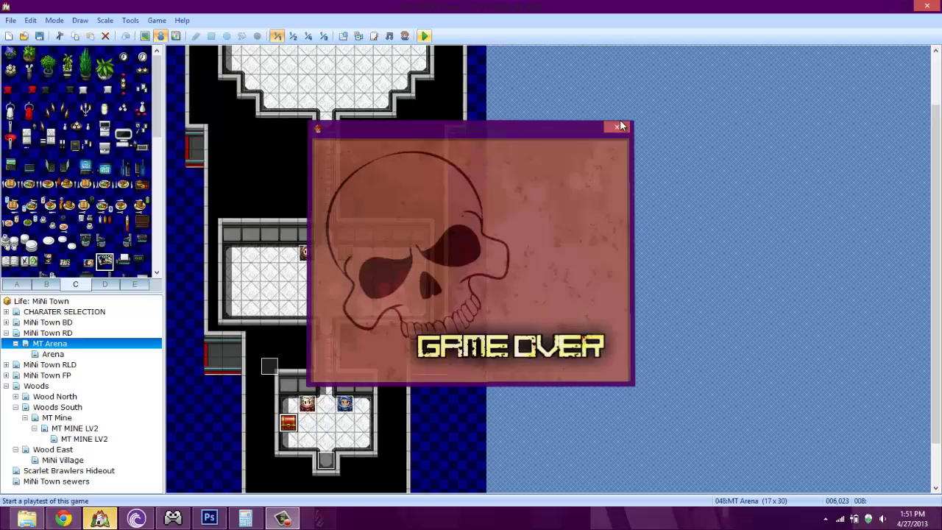
pyautogui.press('F12')
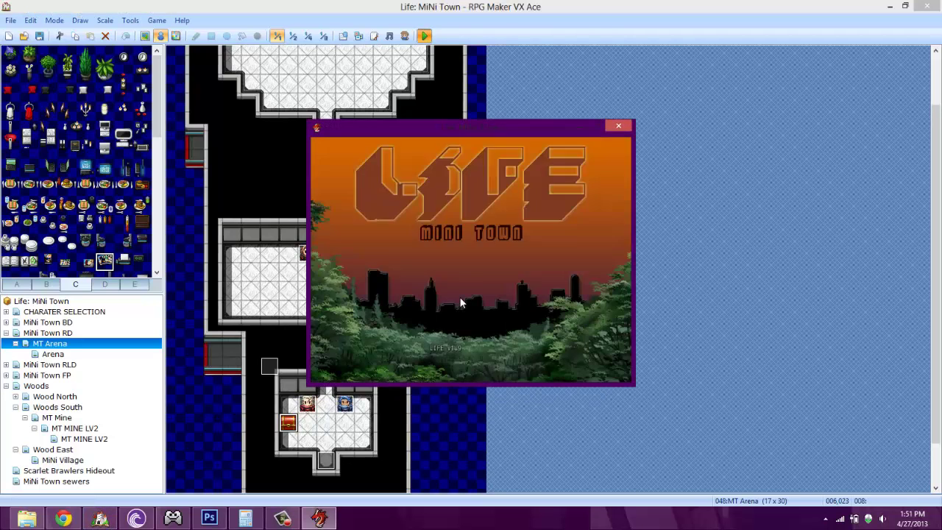
pyautogui.press('Return')
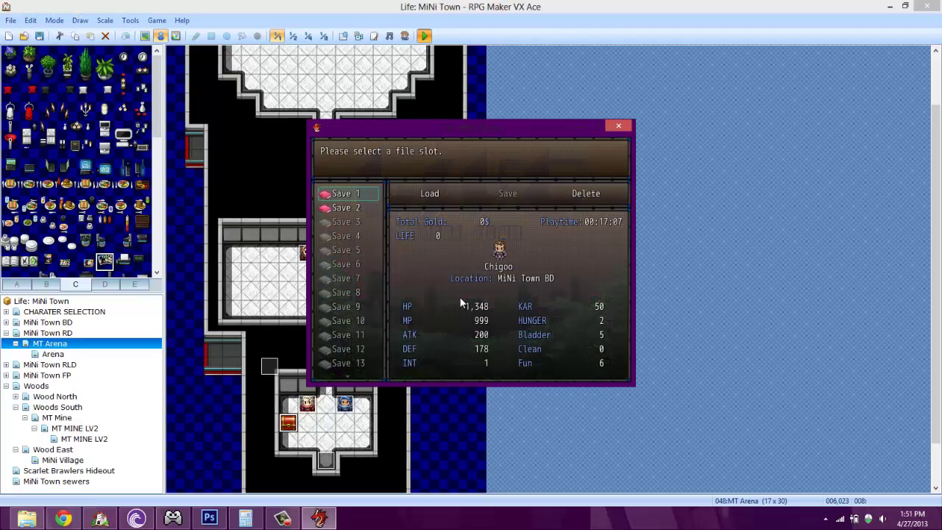
pyautogui.press('Return')
pyautogui.press('Return')
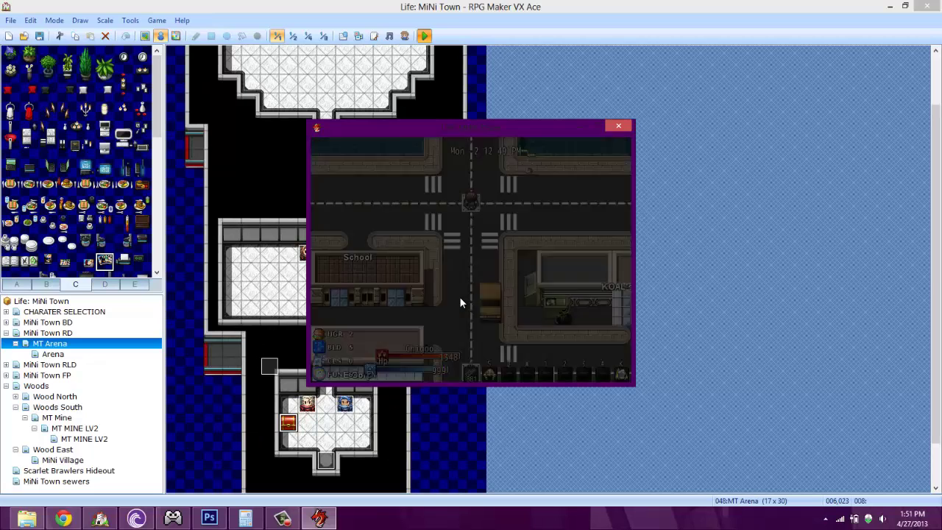
# - Check the character's status, walk from the School through MiNi Town RLD and go back into the sewers
pyautogui.press('Escape')
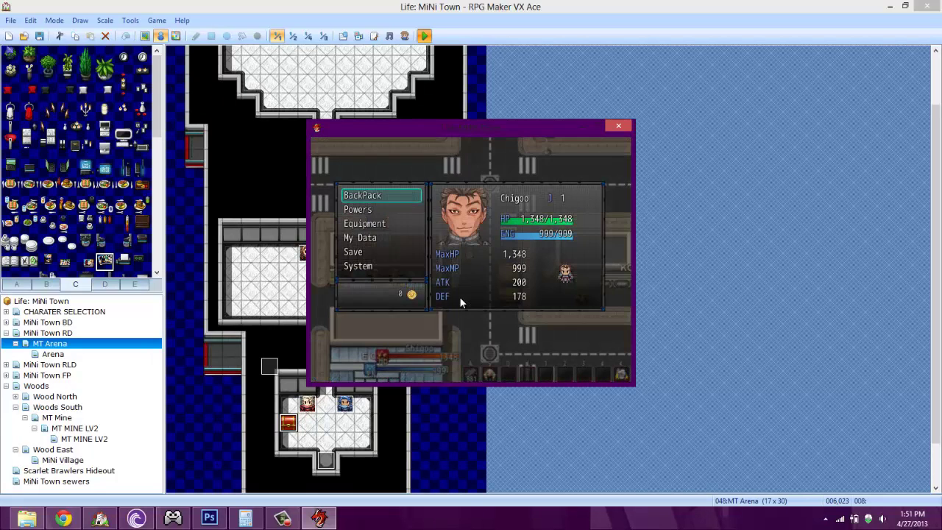
pyautogui.press('Escape')
pyautogui.press('Up')
pyautogui.press('Up')
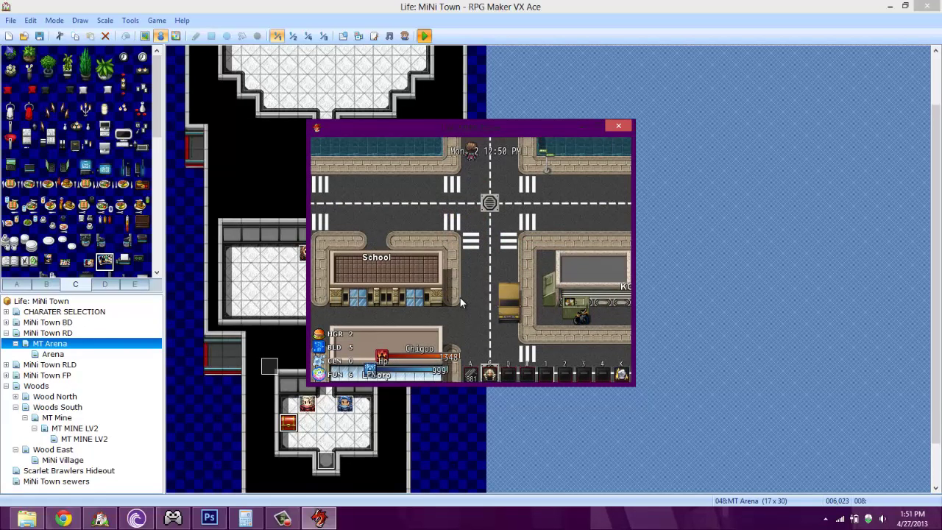
pyautogui.press('Left')
pyautogui.press('Up')
pyautogui.press('Left')
pyautogui.press('Up')
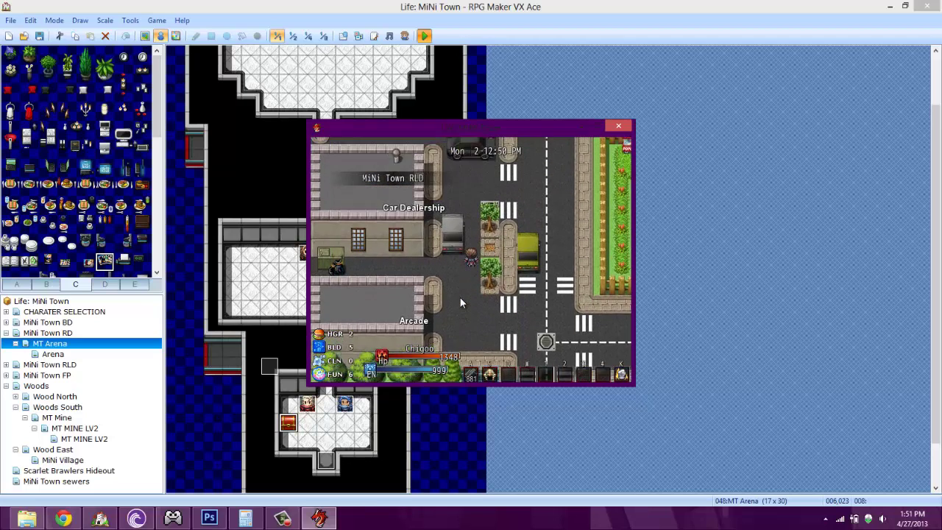
pyautogui.press('Left')
pyautogui.press('Up')
pyautogui.press('Left')
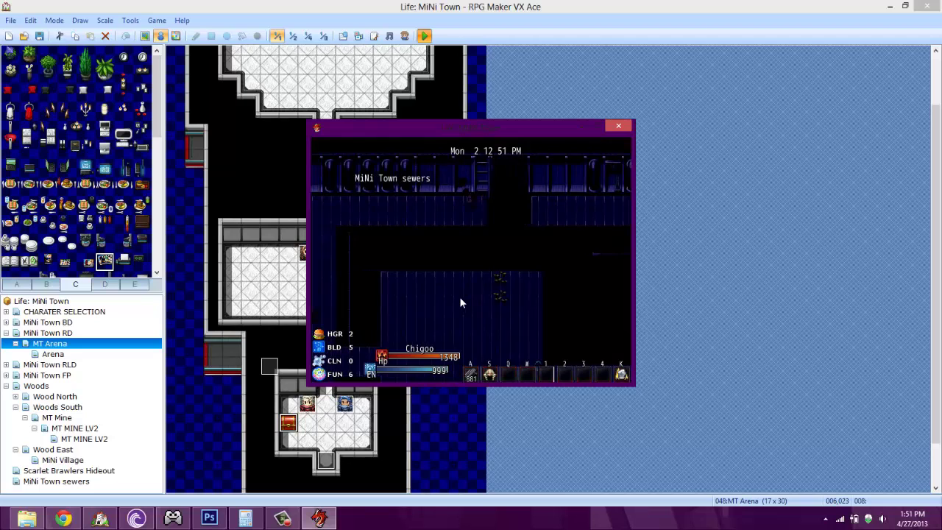
pyautogui.press('Right')
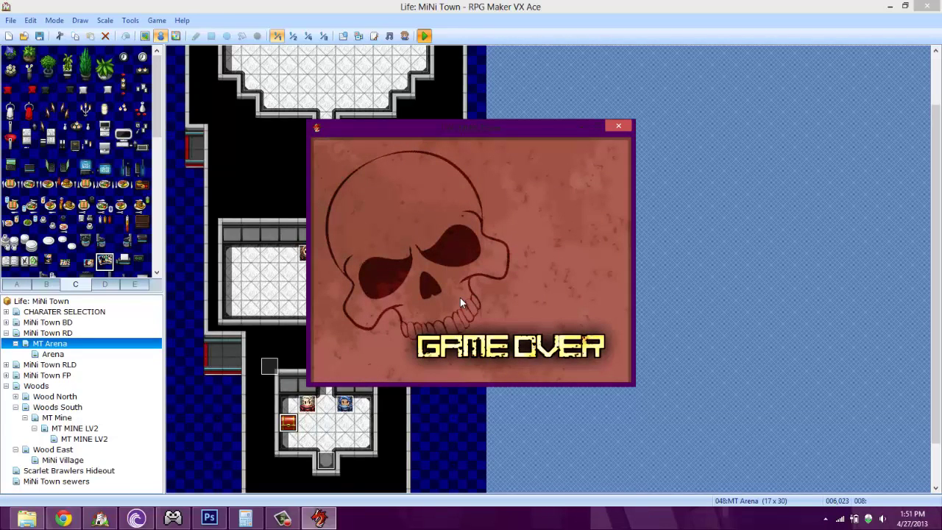
# - Leave the game-over screen and reload Save 1
pyautogui.press('Return')
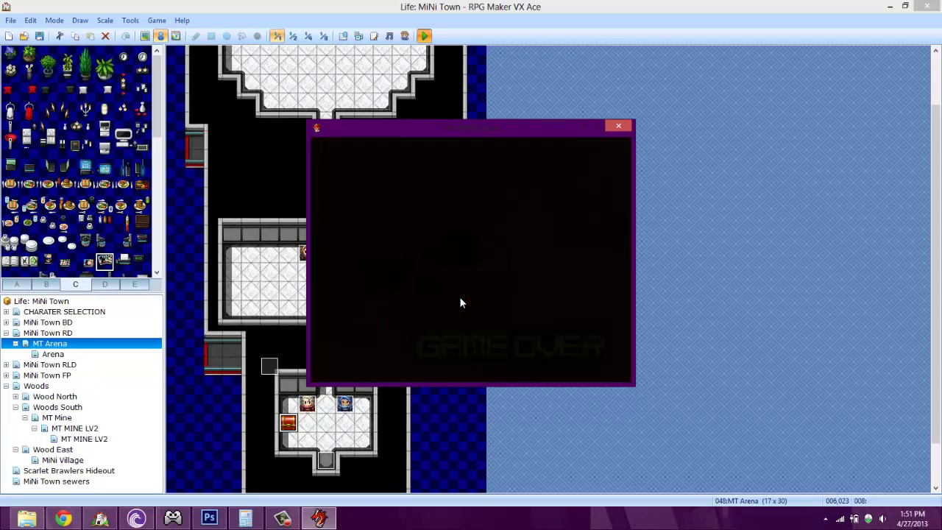
pyautogui.press('Return')
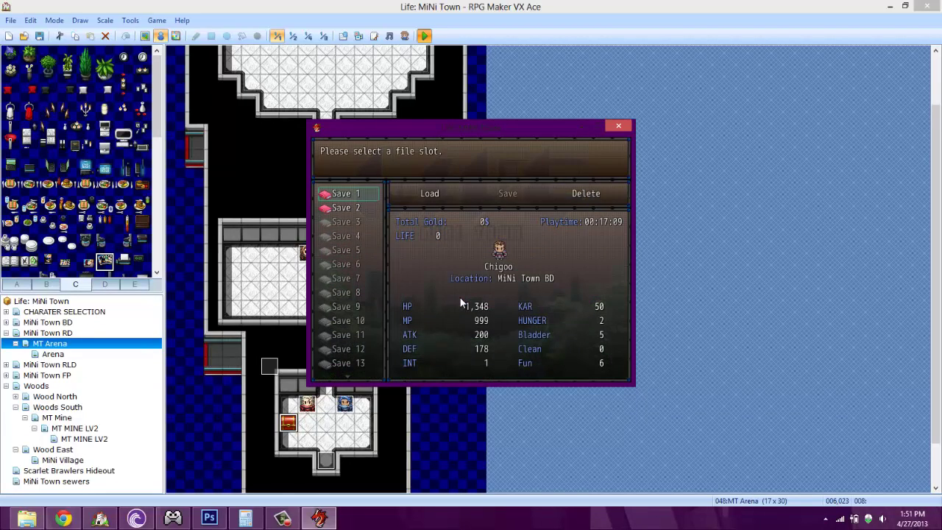
pyautogui.press('Return')
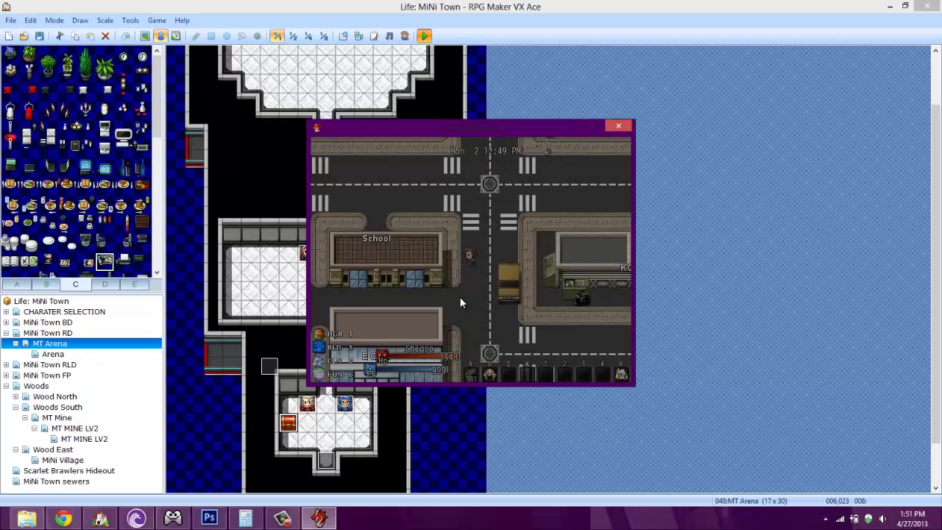
# - Walk from the School through MiNi Town RLD, past the Arcade and Car Dealership, and enter the sewers
pyautogui.press('Up')
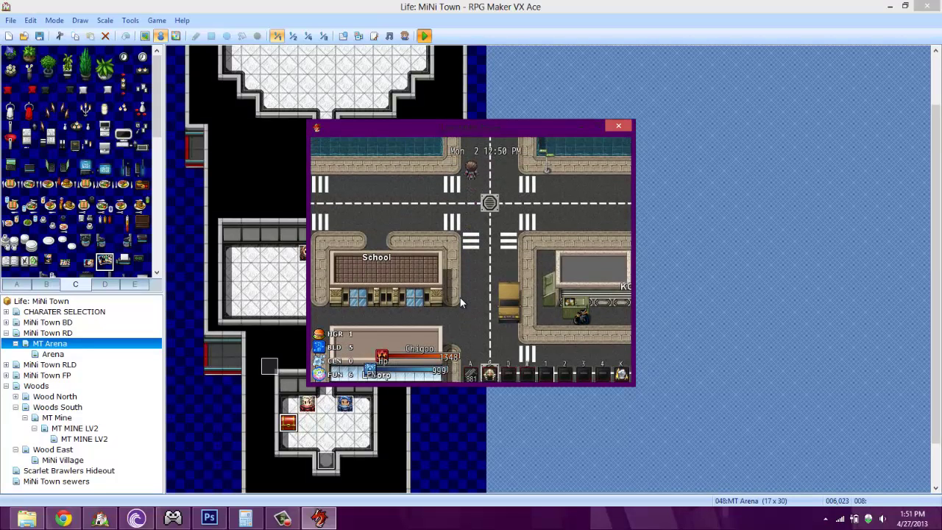
pyautogui.press('Up')
pyautogui.press('Left')
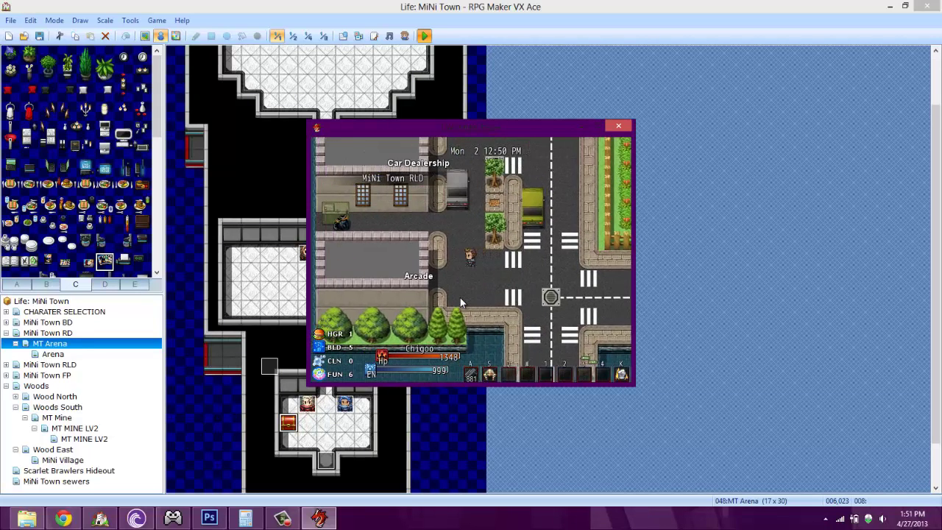
pyautogui.press('Up')
pyautogui.press('Down')
pyautogui.press('Left')
pyautogui.press('Right')
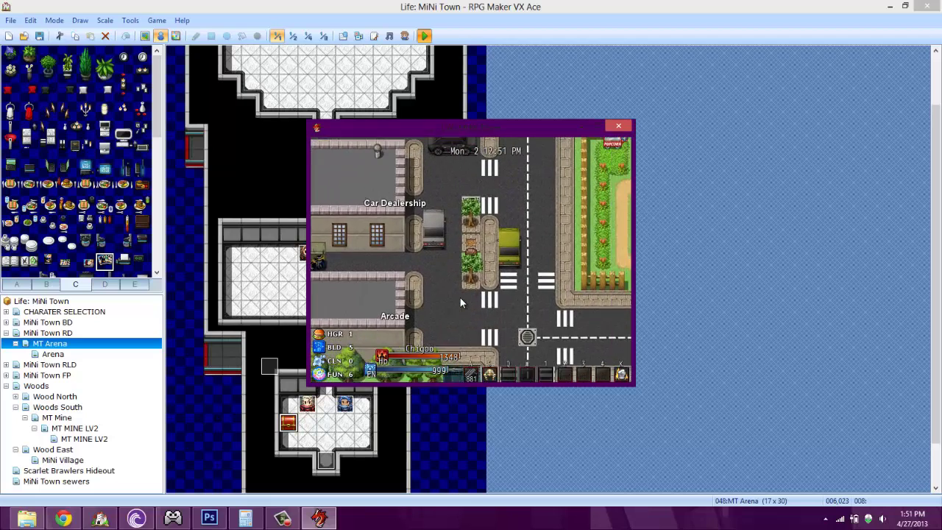
pyautogui.press('Up')
pyautogui.press('Left')
pyautogui.press('Up')
pyautogui.press('Left')
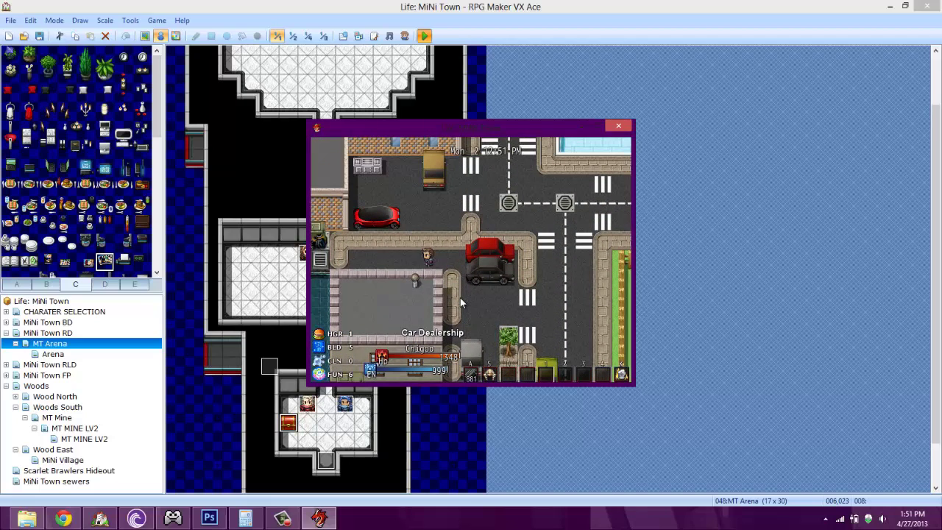
pyautogui.press('Left')
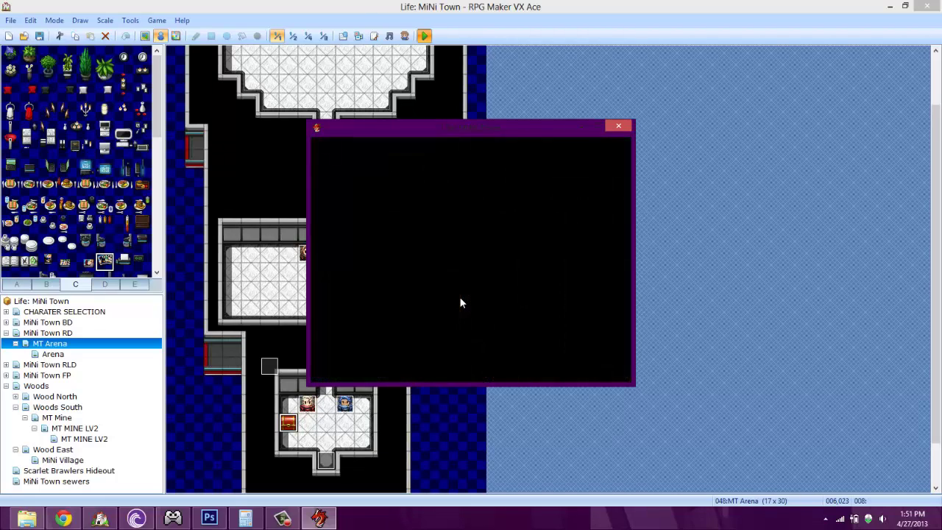
# - Attack the slimes around the sewer entrance repeatedly with the equipped weapon
pyautogui.press('a')
pyautogui.press('a')
pyautogui.press('a')
pyautogui.press('a')
pyautogui.press('a')
pyautogui.press('a')
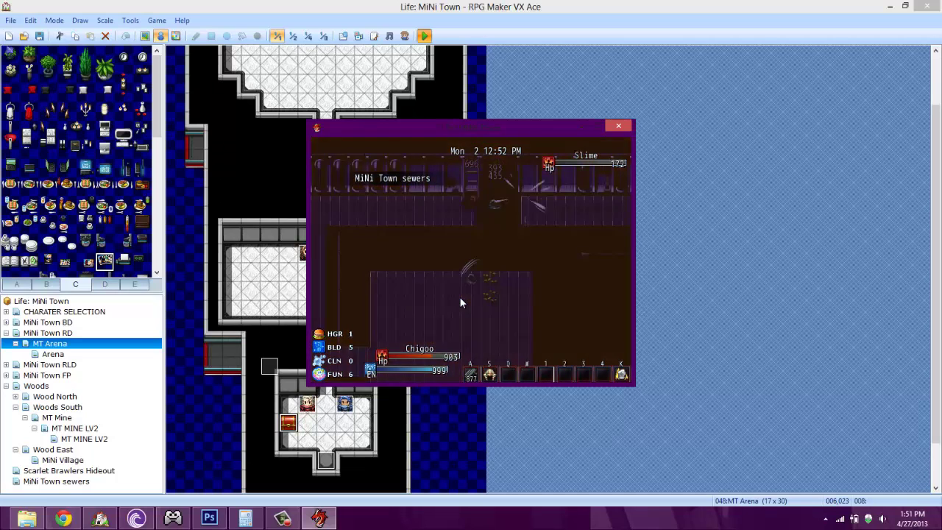
pyautogui.press('a')
pyautogui.press('a')
pyautogui.press('a')
pyautogui.press('a')
pyautogui.press('a')
pyautogui.press('a')
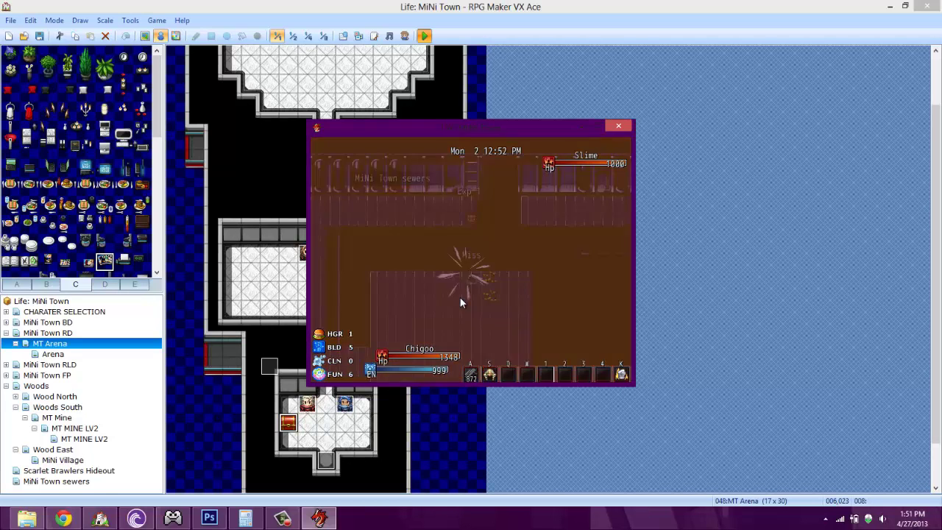
pyautogui.press('a')
pyautogui.press('a')
# - Move along the upper sewer passage, turn back and shoot the slime near the ladder
pyautogui.press('Left')
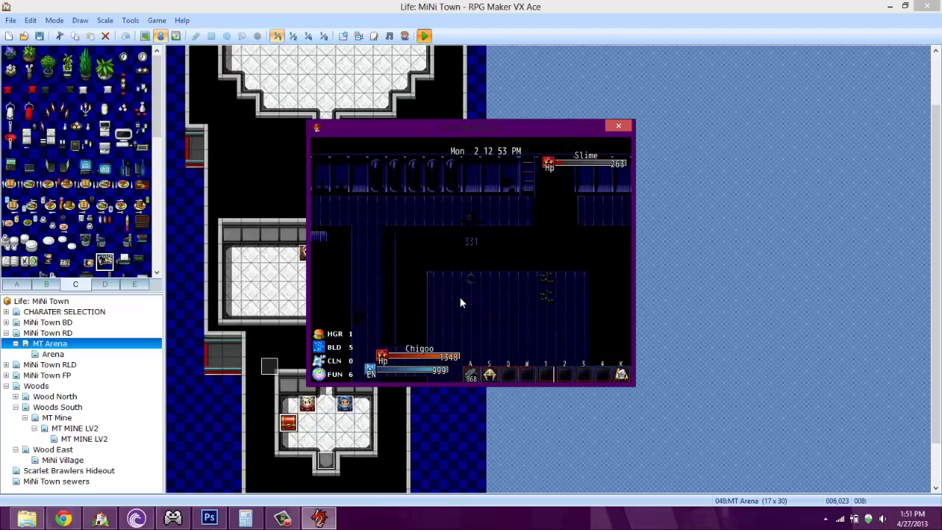
pyautogui.press('Right')
pyautogui.press('a')
pyautogui.press('a')
pyautogui.press('a')
pyautogui.press('a')
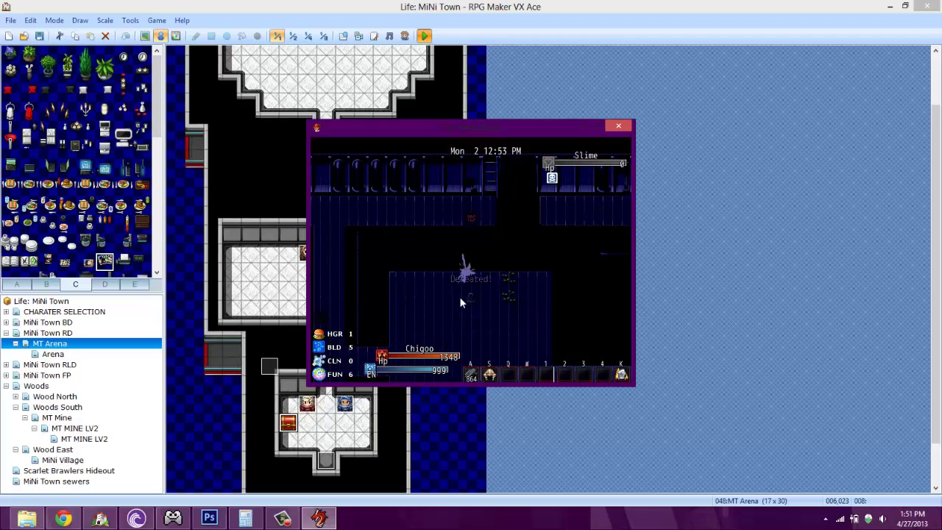
# - Follow the sewer passage west and south to the side opening and attack the slimes there
pyautogui.press('Left')
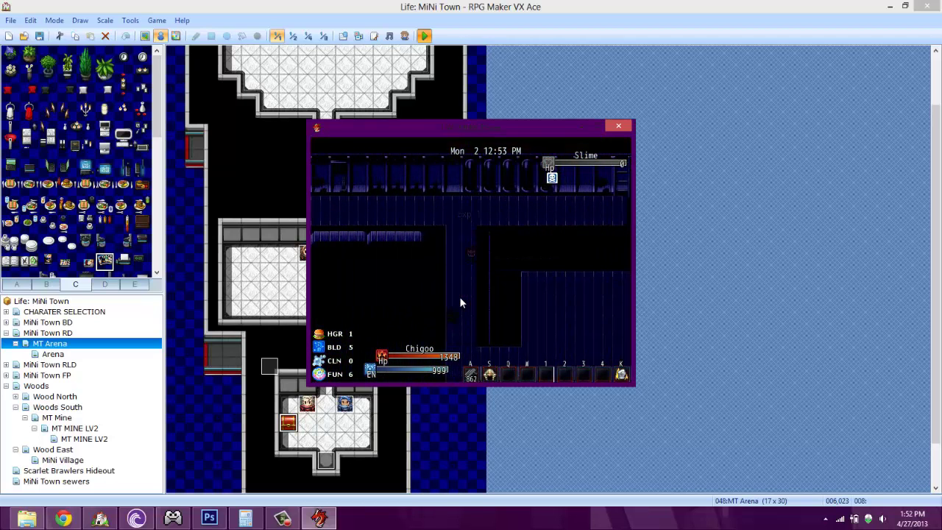
pyautogui.press('Down')
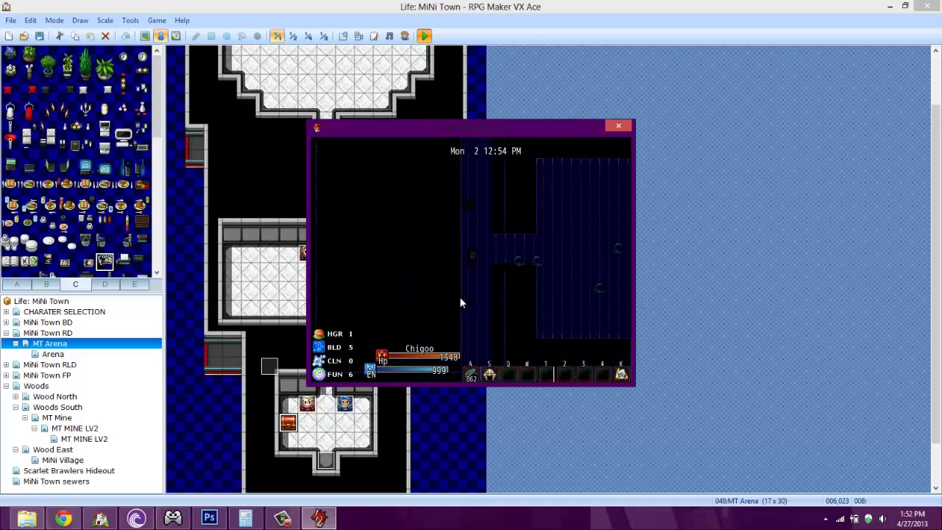
pyautogui.press('a')
pyautogui.press('a')
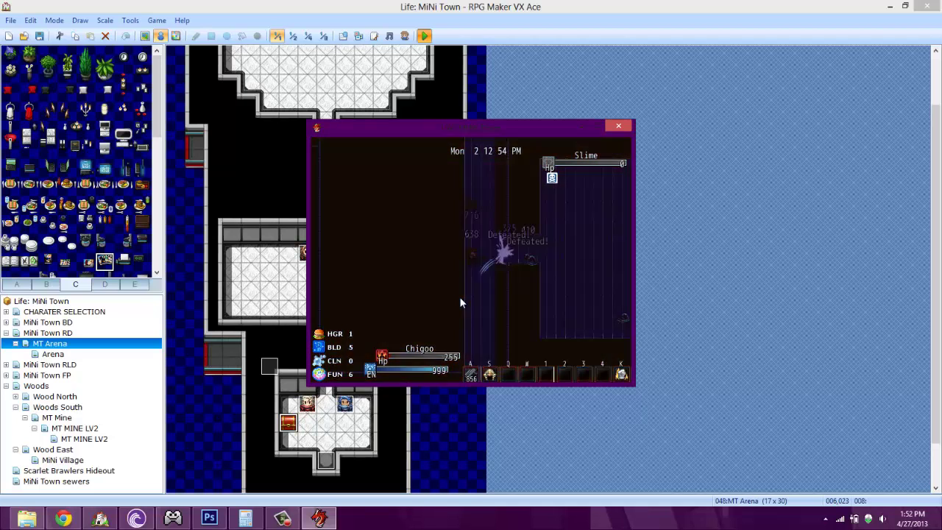
# - Retreat to the upper sewer passage and shoot at the pursuing slime
pyautogui.press('Up')
pyautogui.press('Right')
pyautogui.press('Right')
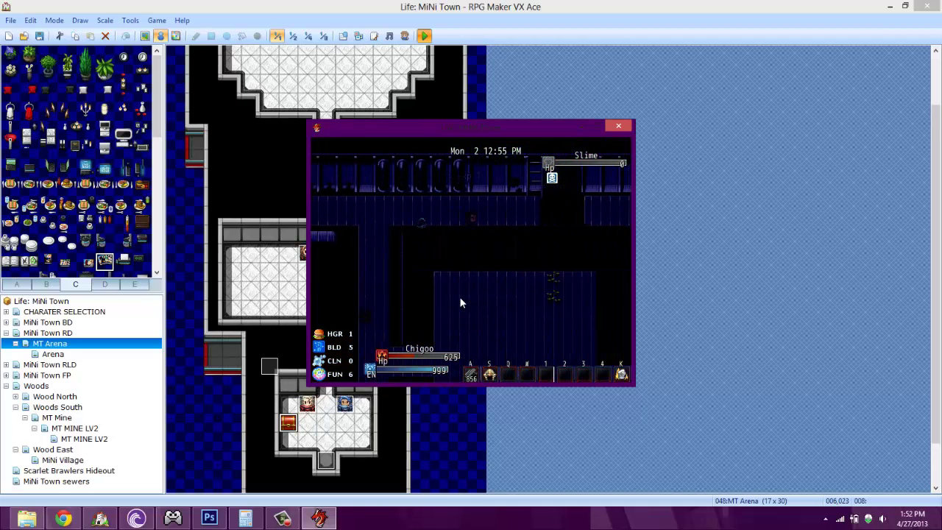
pyautogui.press('a')
pyautogui.press('a')
pyautogui.press('a')
pyautogui.press('a')
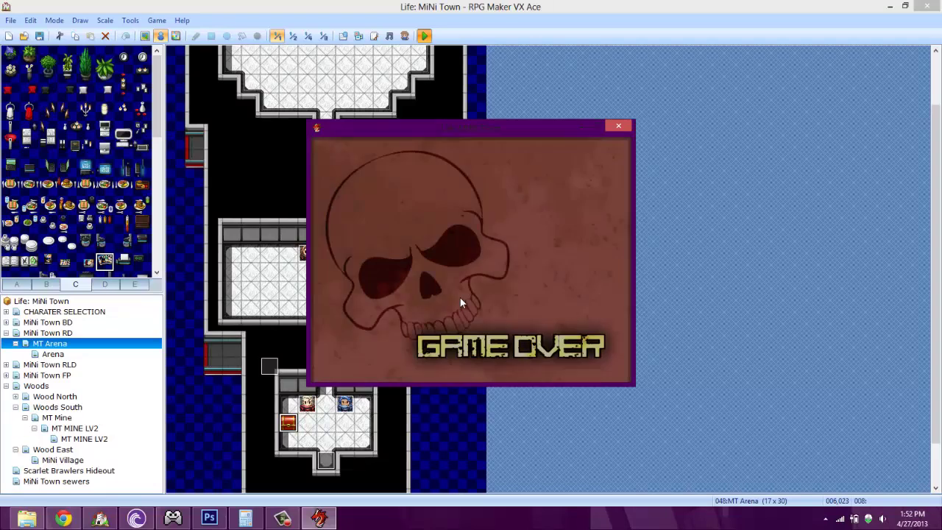
# - Leave the game-over screen and load Save 1 again
pyautogui.press('Return')
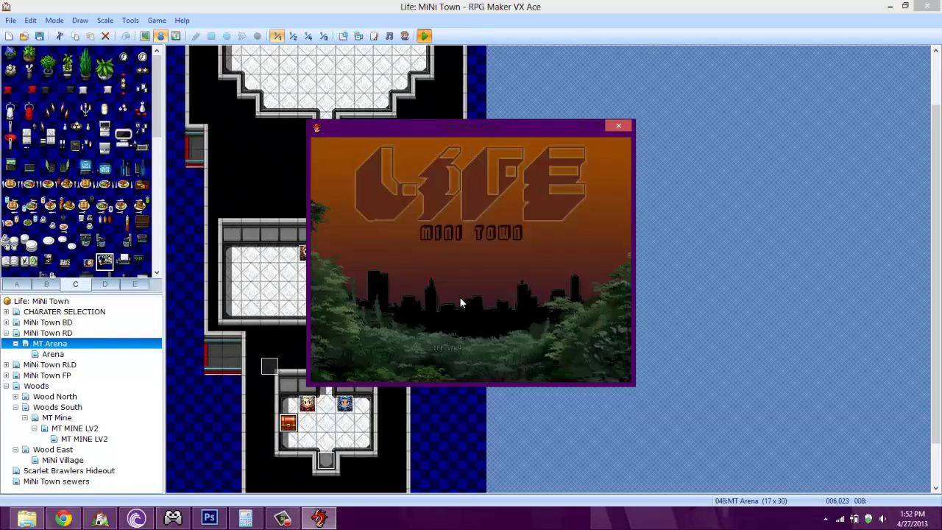
pyautogui.press('Return')
pyautogui.press('Return')
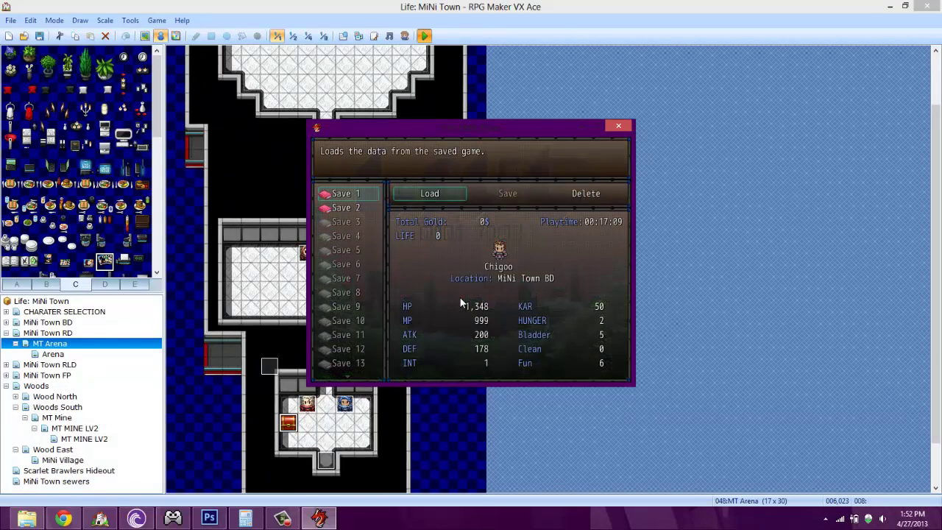
pyautogui.press('Return')
# - Walk around the street between the School and E Corp and fire the weapon in several directions
pyautogui.press('Down')
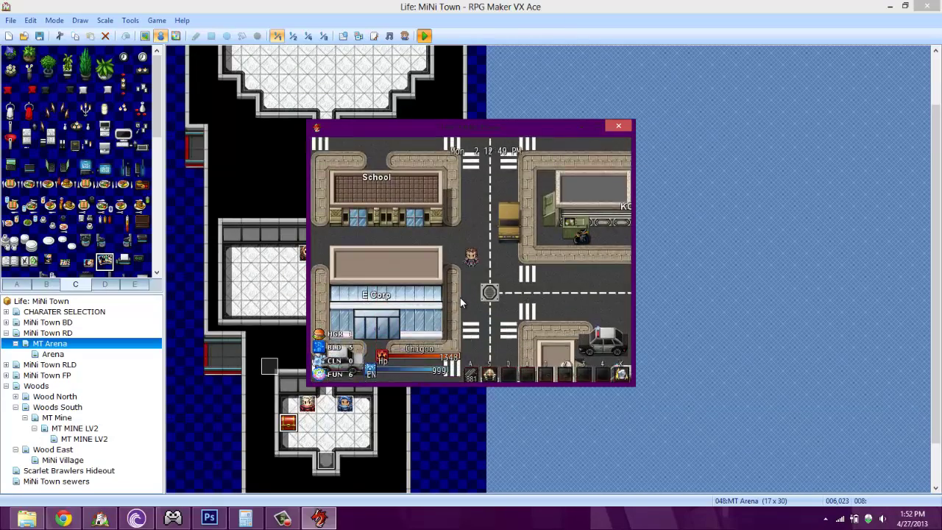
pyautogui.press('Right')
pyautogui.press('Left')
pyautogui.press('Up')
pyautogui.press('a')
pyautogui.press('Down')
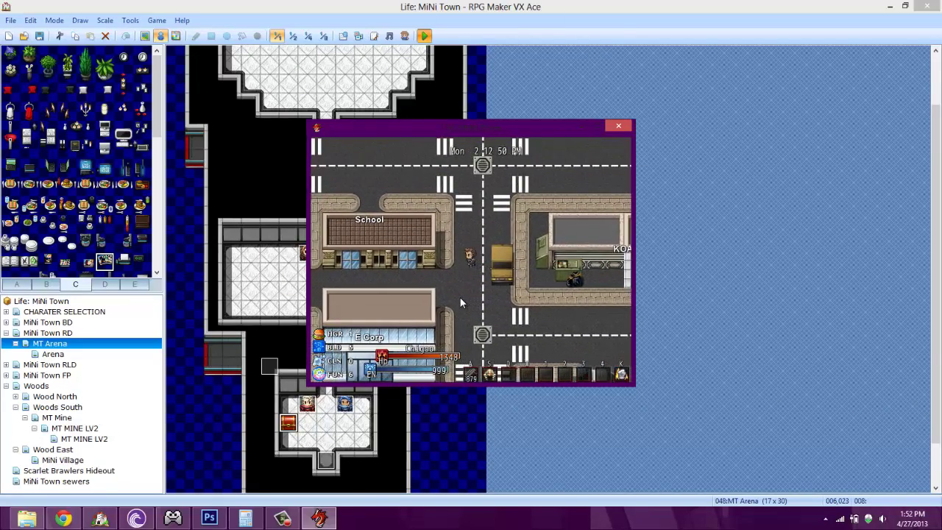
pyautogui.press('a')
pyautogui.press('a')
pyautogui.press('a')
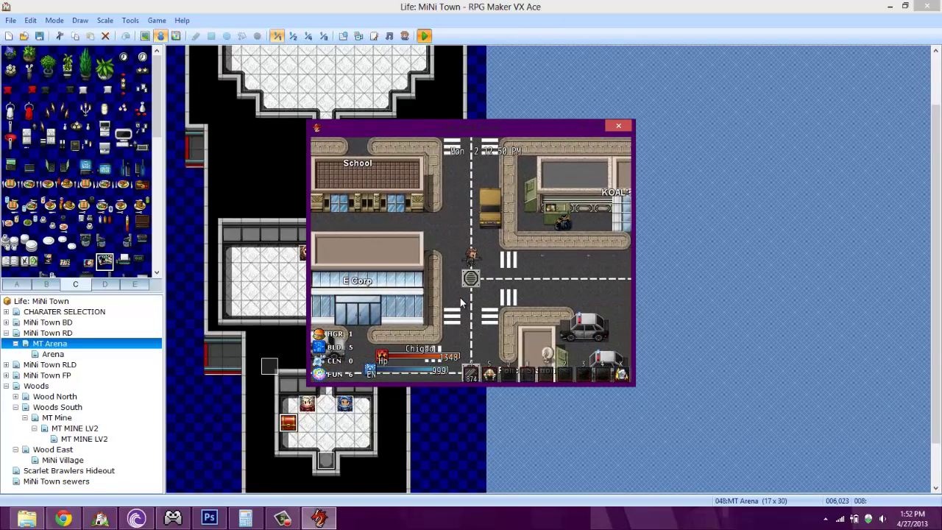
pyautogui.press('Right')
pyautogui.press('a')
pyautogui.press('a')
pyautogui.press('Left')
pyautogui.press('a')
pyautogui.press('a')
pyautogui.press('Up')
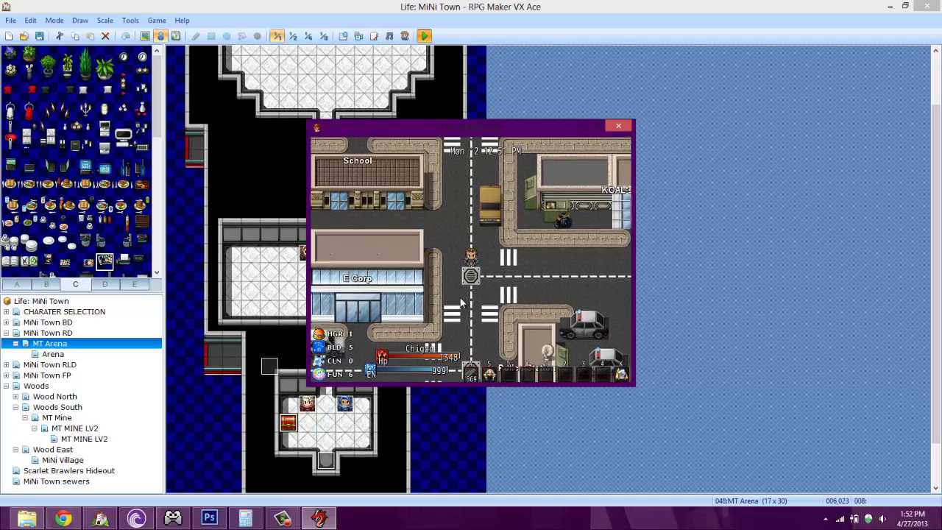
# - Walk north through MiNi Town RLD past the Night Club and enter CasiCasino
pyautogui.press('Up')
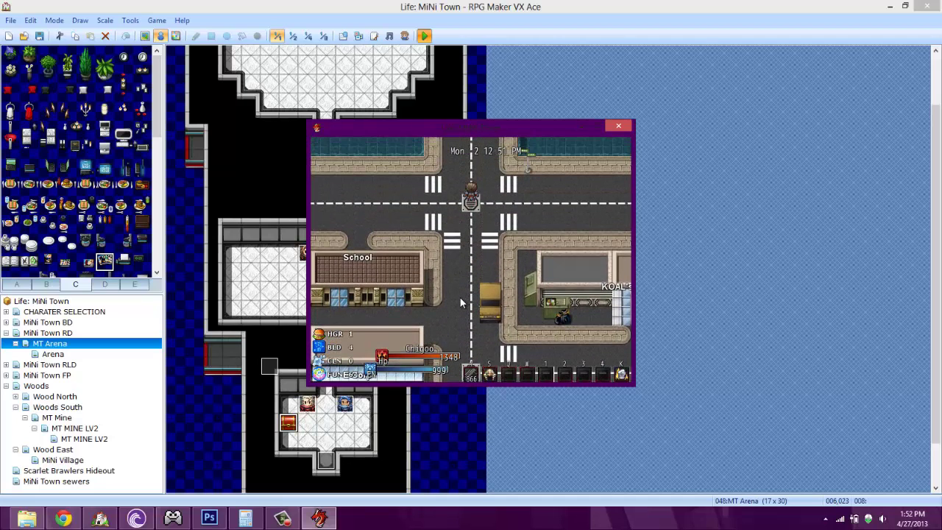
pyautogui.press('Up')
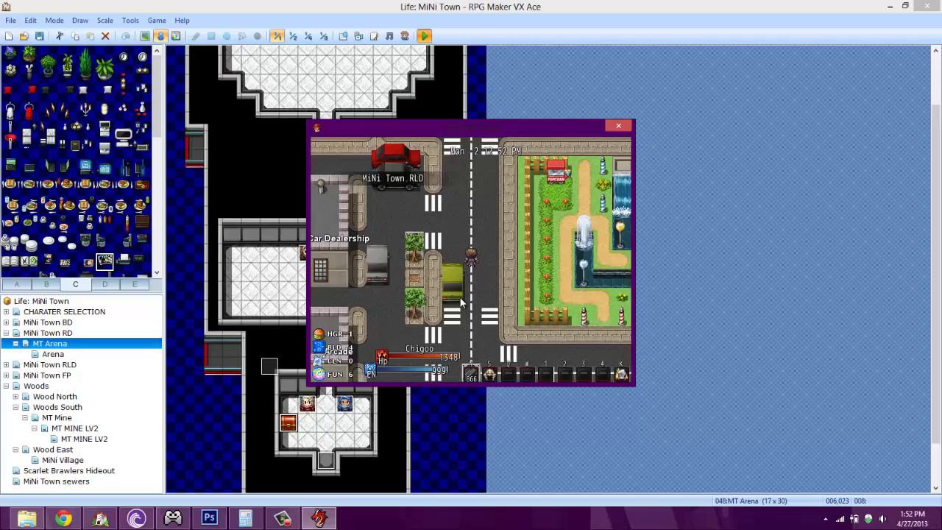
pyautogui.press('Up')
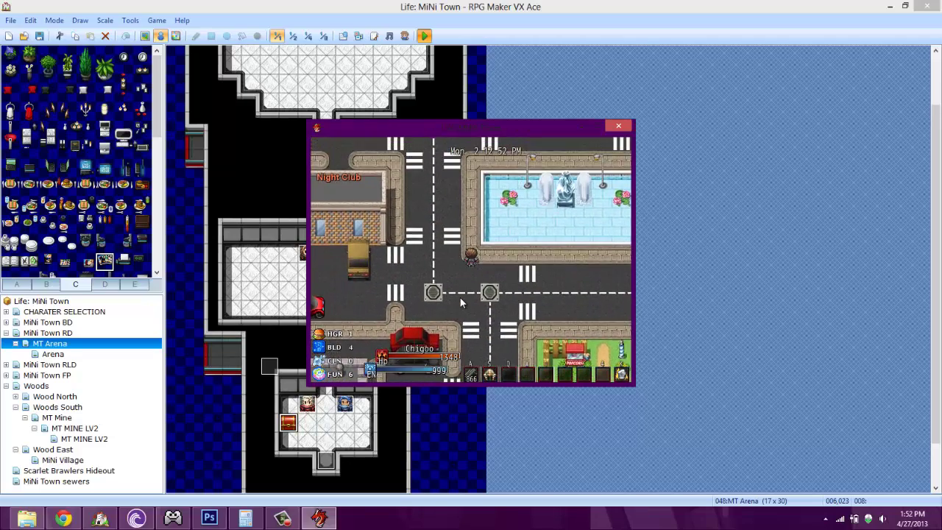
pyautogui.press('Up')
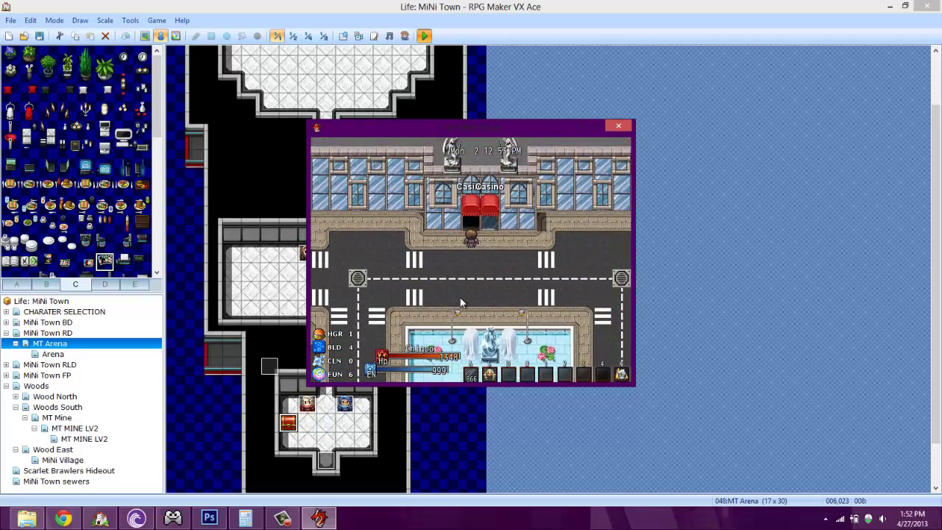
# - Check the character menu, close it and walk up to the casino's front counter
pyautogui.press('Escape')
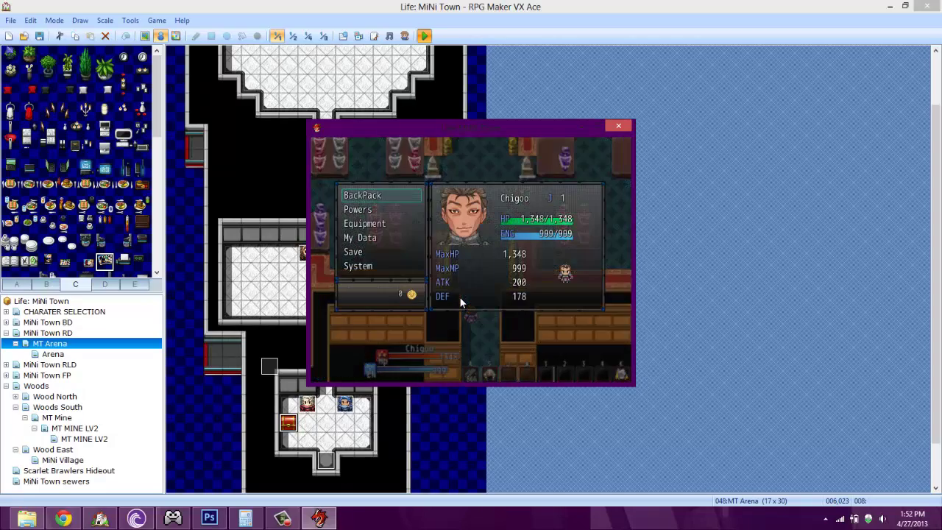
pyautogui.press('Escape')
pyautogui.press('Up')
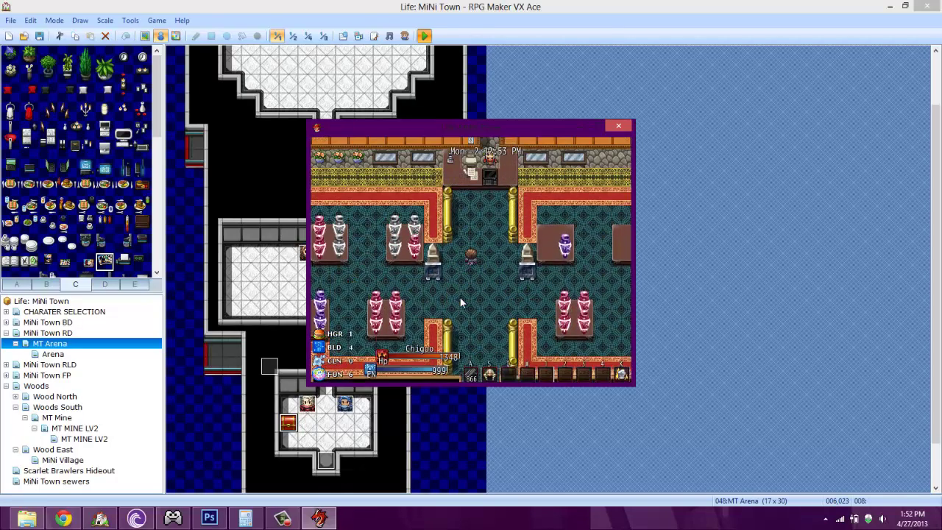
pyautogui.press('Left')
pyautogui.press('Down')
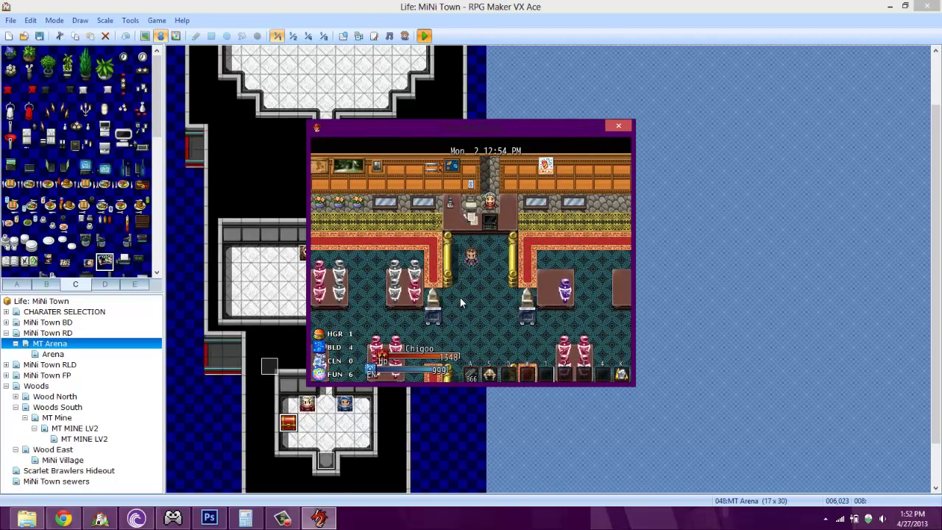
# - Open the debug menu's Items list for adjusting item quantities
pyautogui.press('F9')
pyautogui.press('Down')
pyautogui.press('Down')
pyautogui.press('Down')
pyautogui.press('Down')
pyautogui.press('Down')
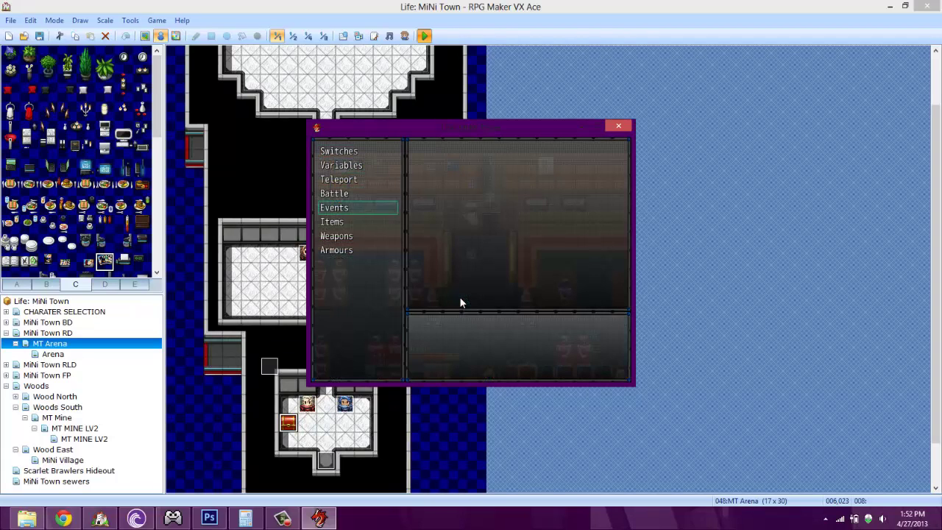
pyautogui.press('Return')
# - Find the Token item (I064) in the debug Items list and raise its quantity to 86
pyautogui.press('Down')
pyautogui.press('Down')
pyautogui.press('Down')
pyautogui.press('Down')
pyautogui.press('Down')
pyautogui.press('Down')
pyautogui.press('Down')
pyautogui.press('Down')
pyautogui.press('Down')
pyautogui.press('Down')
pyautogui.press('Down')
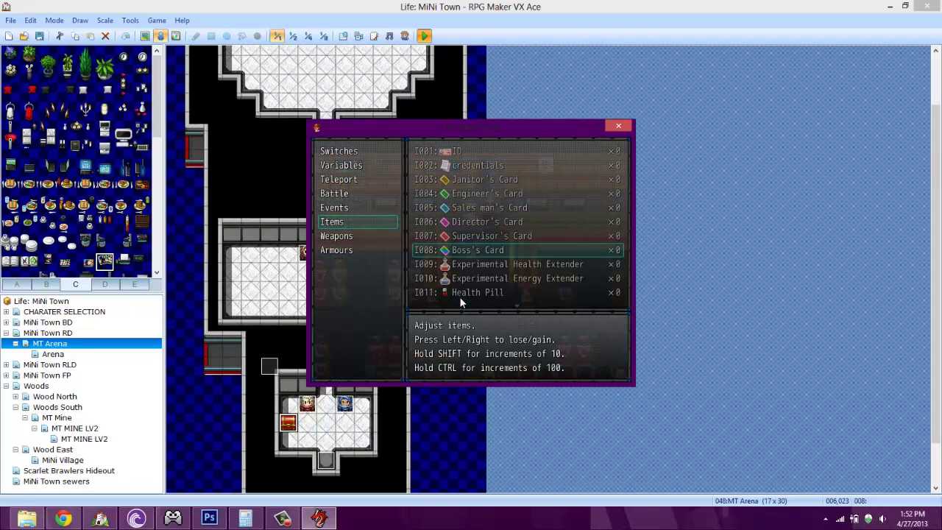
pyautogui.press('Down')
pyautogui.press('Down')
pyautogui.press('Down')
pyautogui.press('Down')
pyautogui.press('Down')
pyautogui.press('Down')
pyautogui.press('Down')
pyautogui.press('Down')
pyautogui.press('Down')
pyautogui.press('Down')
pyautogui.press('Down')
pyautogui.press('Down')
pyautogui.press('Down')
pyautogui.press('Down')
pyautogui.press('Down')
pyautogui.press('Down')
pyautogui.press('Down')
pyautogui.press('Down')
pyautogui.press('Down')
pyautogui.press('Down')
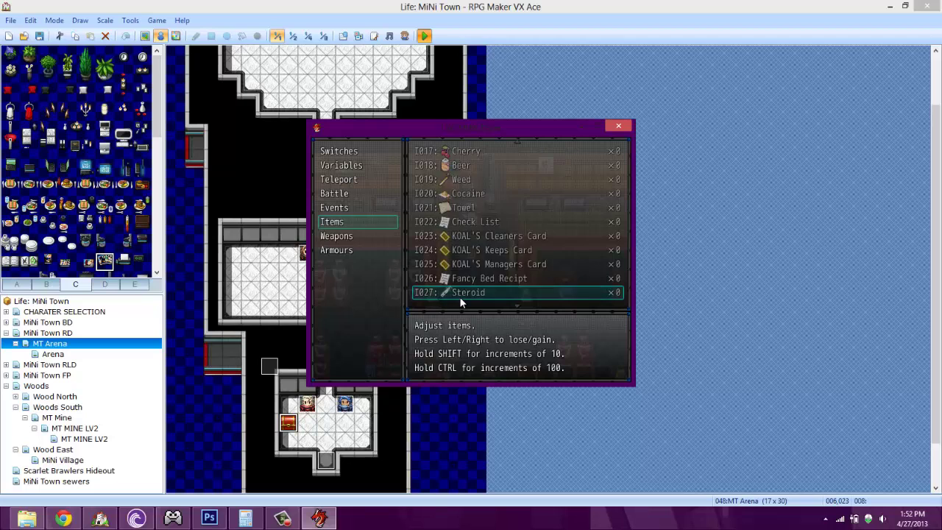
pyautogui.press('Down')
pyautogui.press('Down')
pyautogui.press('Down')
pyautogui.press('Down')
pyautogui.press('Down')
pyautogui.press('Down')
pyautogui.press('Down')
pyautogui.press('Down')
pyautogui.press('Down')
pyautogui.press('Down')
pyautogui.press('Down')
pyautogui.press('Down')
pyautogui.press('Down')
pyautogui.press('Down')
pyautogui.press('Down')
pyautogui.press('Down')
pyautogui.press('Down')
pyautogui.press('Down')
pyautogui.press('Down')
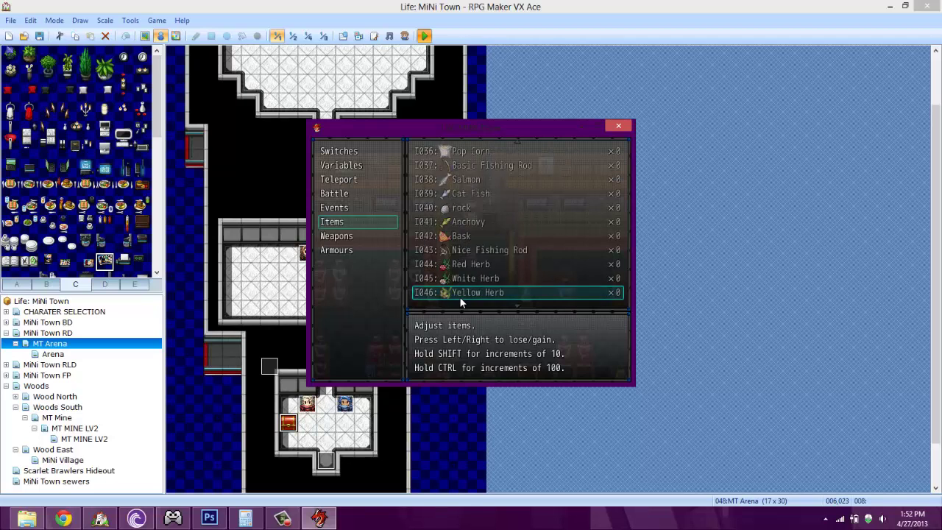
pyautogui.press('Down')
pyautogui.press('Down')
pyautogui.press('Down')
pyautogui.press('Down')
pyautogui.press('Down')
pyautogui.press('Down')
pyautogui.press('Down')
pyautogui.press('Down')
pyautogui.press('Down')
pyautogui.press('Down')
pyautogui.press('Down')
pyautogui.press('Down')
pyautogui.press('Down')
pyautogui.press('Down')
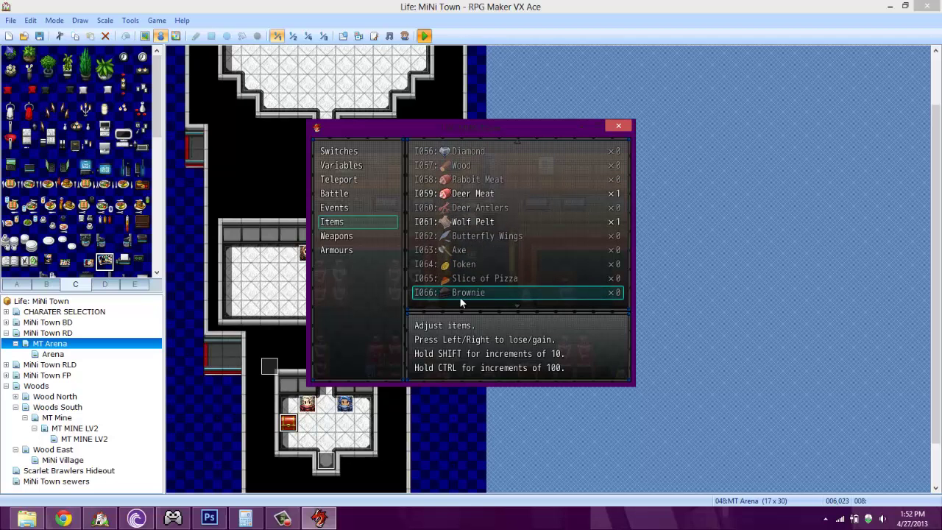
pyautogui.press('Up')
pyautogui.press('Right')
pyautogui.press('Right')
pyautogui.press('Right')
pyautogui.press('Right')
pyautogui.press('Right')
pyautogui.press('Right')
pyautogui.press('Right')
pyautogui.press('Right')
pyautogui.press('Right')
pyautogui.press('Right')
pyautogui.press('Right')
pyautogui.press('Right')
pyautogui.press('Right')
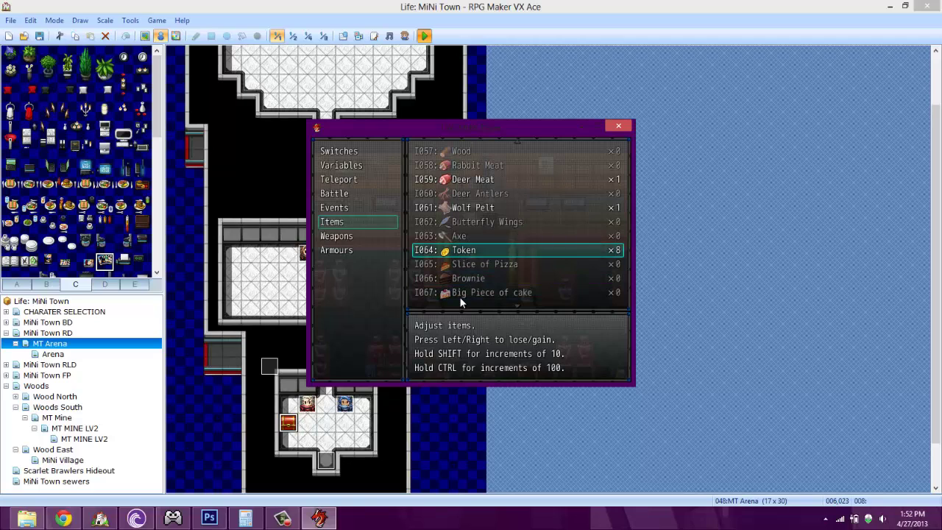
pyautogui.press('Right')
pyautogui.press('Right')
pyautogui.press('Right')
pyautogui.press('Right')
pyautogui.press('Right')
pyautogui.press('Right')
pyautogui.press('Right')
pyautogui.press('Right')
pyautogui.press('Right')
pyautogui.press('Right')
pyautogui.press('Right')
pyautogui.press('Right')
pyautogui.press('Right')
pyautogui.press('Right')
pyautogui.press('Right')
pyautogui.press('Right')
pyautogui.press('Right')
pyautogui.press('Right')
pyautogui.press('Right')
pyautogui.press('Right')
pyautogui.press('Right')
pyautogui.press('Right')
pyautogui.press('Right')
pyautogui.press('Right')
pyautogui.press('Right')
pyautogui.press('Right')
pyautogui.press('Right')
pyautogui.press('Right')
pyautogui.press('Right')
pyautogui.press('Right')
pyautogui.press('Right')
pyautogui.press('Right')
pyautogui.press('Right')
pyautogui.press('Right')
pyautogui.press('Right')
pyautogui.press('Right')
pyautogui.press('Right')
pyautogui.press('Right')
pyautogui.press('Right')
pyautogui.press('Right')
pyautogui.press('Right')
pyautogui.press('Right')
pyautogui.press('Right')
pyautogui.press('Right')
pyautogui.press('Right')
pyautogui.press('Right')
pyautogui.press('Right')
pyautogui.press('Right')
pyautogui.press('Right')
pyautogui.press('Right')
pyautogui.press('Right')
pyautogui.press('Right')
pyautogui.press('Right')
pyautogui.press('Right')
pyautogui.press('Right')
pyautogui.press('Right')
pyautogui.press('Right')
pyautogui.press('Right')
pyautogui.press('Right')
pyautogui.press('Right')
pyautogui.press('Right')
pyautogui.press('Right')
pyautogui.press('Right')
pyautogui.press('Right')
pyautogui.press('Right')
pyautogui.press('Right')
pyautogui.press('Right')
pyautogui.press('Right')
pyautogui.press('Right')
pyautogui.press('Right')
pyautogui.press('Right')
pyautogui.press('Right')
pyautogui.press('Right')
pyautogui.press('Right')
pyautogui.press('Right')
pyautogui.press('Right')
pyautogui.press('Right')
pyautogui.press('Right')
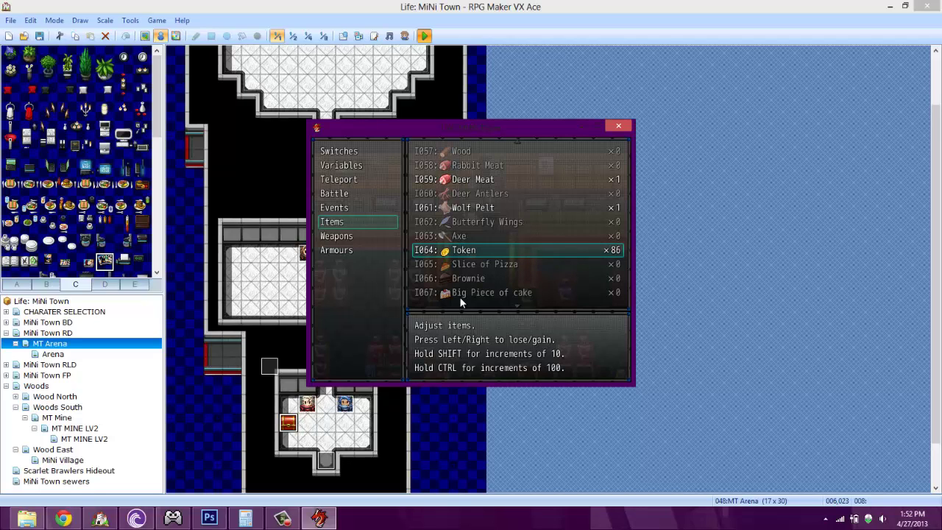
# - Raise the Token (I064) quantity to 108 and close the debug menu to return to the casino
pyautogui.press('Right')
pyautogui.press('Right')
pyautogui.press('Right')
pyautogui.press('Right')
pyautogui.press('Right')
pyautogui.press('Right')
pyautogui.press('Right')
pyautogui.press('Right')
pyautogui.press('Right')
pyautogui.press('Right')
pyautogui.press('Right')
pyautogui.press('Right')
pyautogui.press('Right')
pyautogui.press('Right')
pyautogui.press('Right')
pyautogui.press('Right')
pyautogui.press('Right')
pyautogui.press('Escape')
pyautogui.press('Escape')
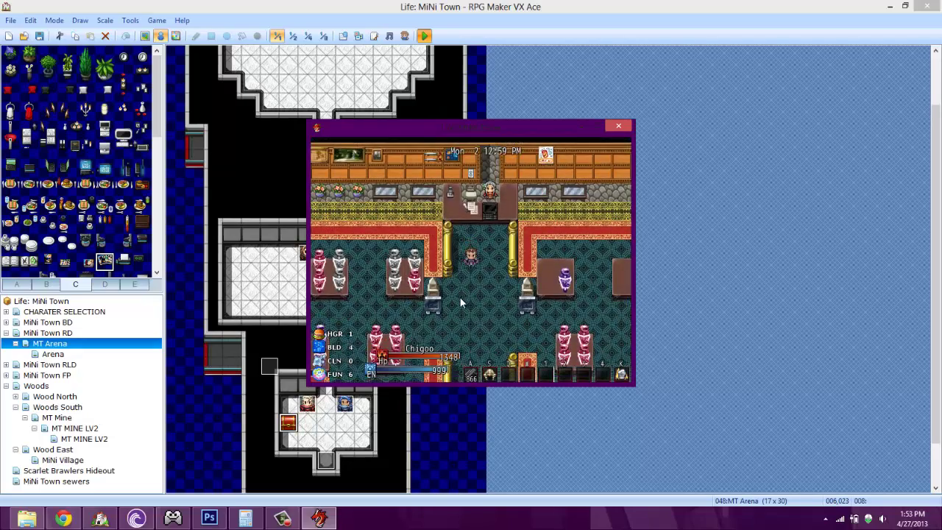
# - Walk west from the counter and tour the casino's western slot machine tables, circling around the red machines
pyautogui.press('Left')
pyautogui.press('Left')
pyautogui.press('Left')
pyautogui.press('Left')
pyautogui.press('Left')
pyautogui.press('Up')
pyautogui.press('Up')
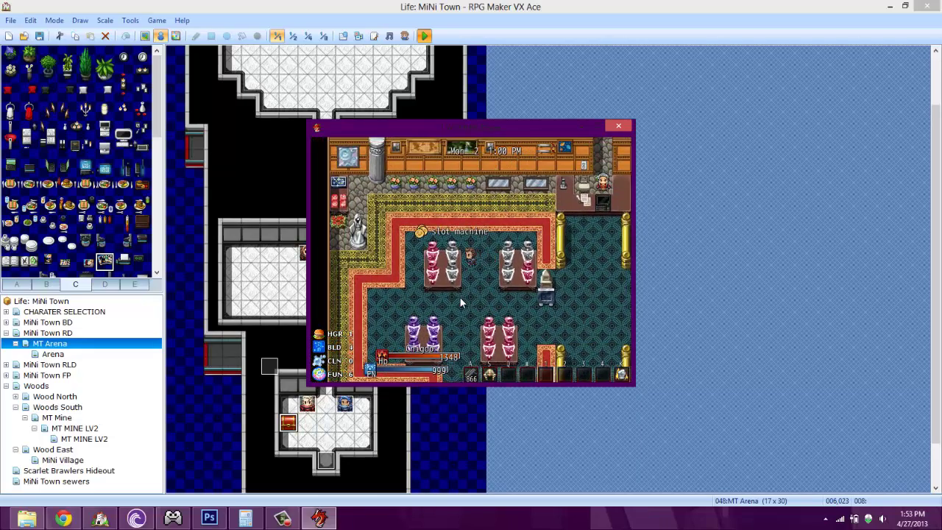
pyautogui.press('Down')
pyautogui.press('Down')
pyautogui.press('Down')
pyautogui.press('Right')
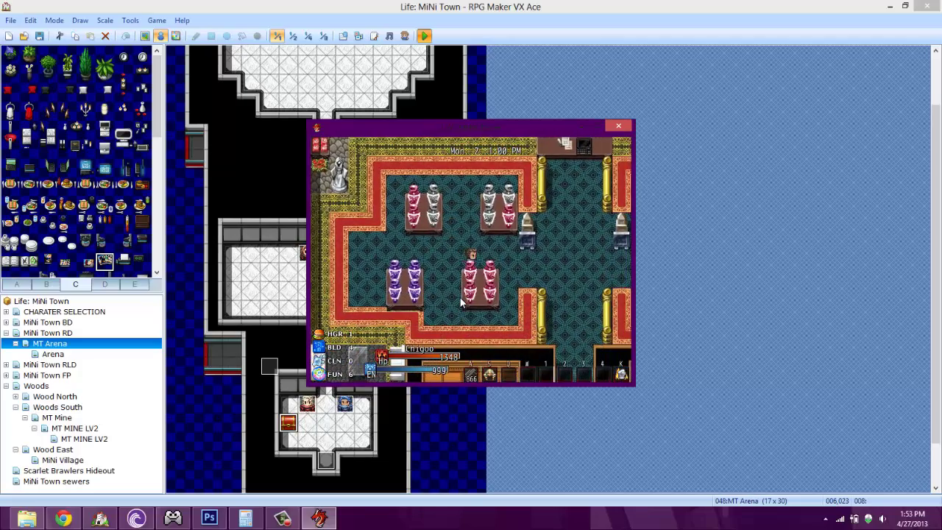
pyautogui.press('Left')
pyautogui.press('Down')
pyautogui.press('Right')
pyautogui.press('Right')
pyautogui.press('Right')
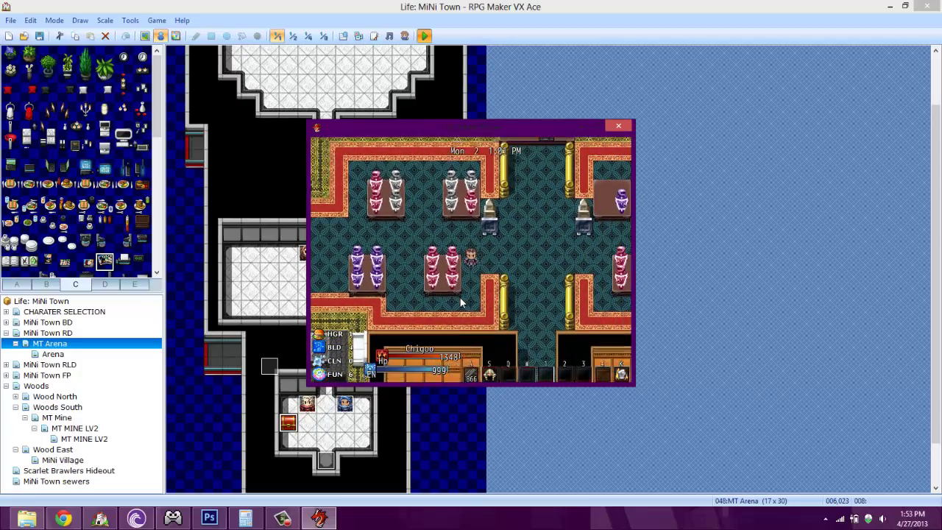
# - Walk east across the central aisle to the lone purple machine in the casino's eastern section
pyautogui.press('Right')
pyautogui.press('Right')
pyautogui.press('Right')
pyautogui.press('Right')
pyautogui.press('Right')
pyautogui.press('Up')
pyautogui.press('Up')
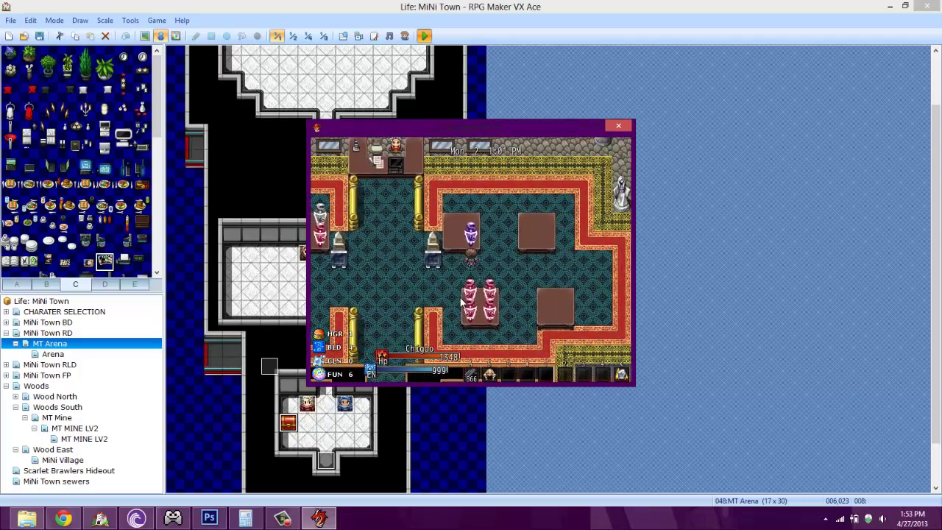
# - Walk back west across the aisle to the purple machines in the casino's southwestern corner
pyautogui.press('Left')
pyautogui.press('Left')
pyautogui.press('Left')
pyautogui.press('Left')
pyautogui.press('Left')
pyautogui.press('Left')
pyautogui.press('Left')
pyautogui.press('Left')
pyautogui.press('Left')
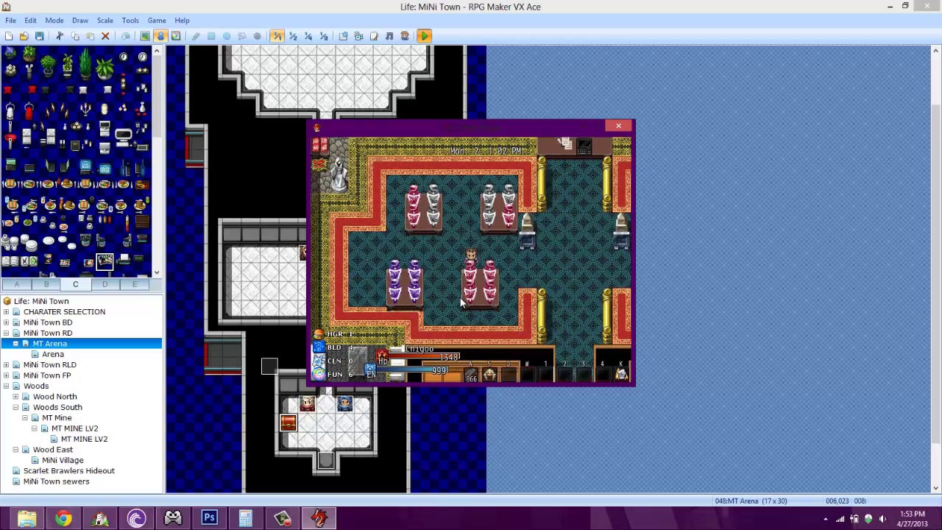
pyautogui.press('Left')
pyautogui.press('Left')
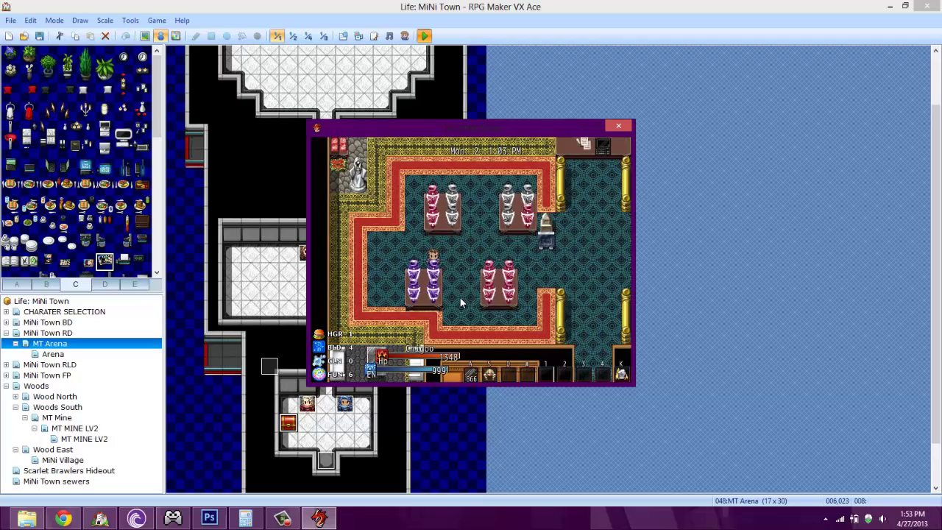
pyautogui.press('Right')
pyautogui.press('Right')
pyautogui.press('Right')
pyautogui.press('Right')
pyautogui.press('Right')
pyautogui.press('Right')
pyautogui.press('Right')
pyautogui.press('Right')
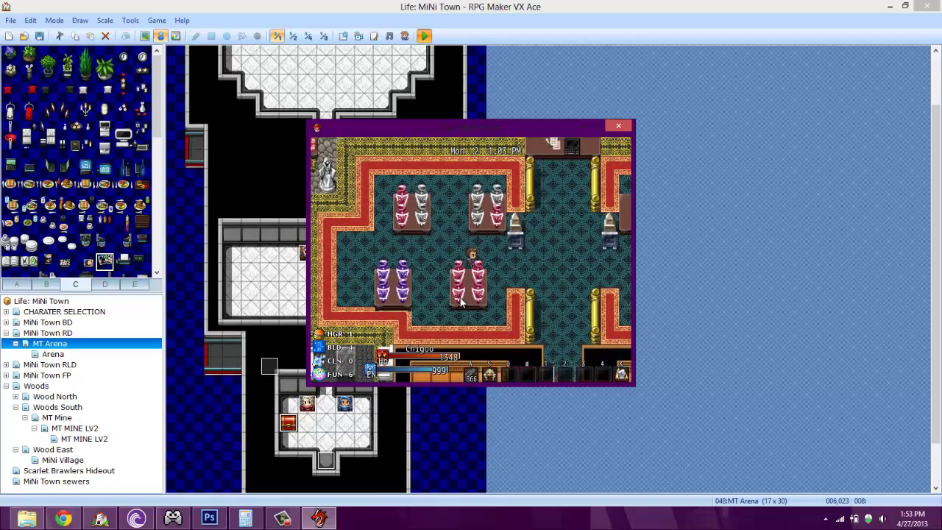
pyautogui.press('Left')
pyautogui.press('Left')
pyautogui.press('Left')
pyautogui.press('Left')
pyautogui.press('Left')
pyautogui.press('Left')
pyautogui.press('Left')
pyautogui.press('Left')
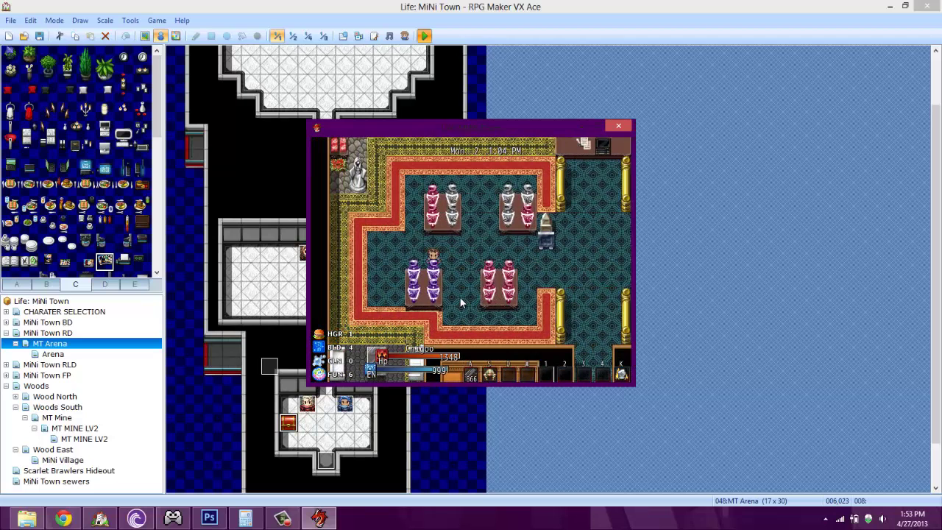
# - Walk to the northwestern slot machine table nearest the aisle and start the Play Slots prompt
pyautogui.press('Right')
pyautogui.press('Right')
pyautogui.press('Right')
pyautogui.press('Up')
pyautogui.press('Up')
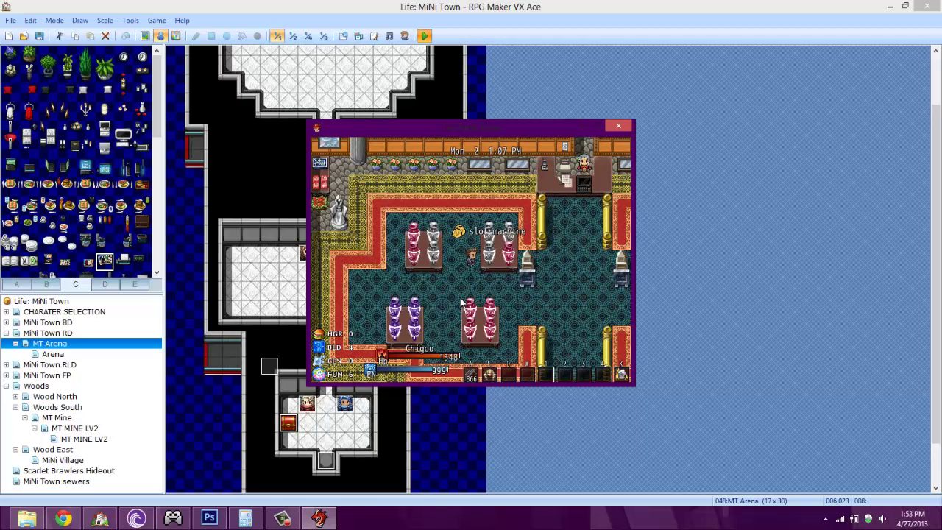
pyautogui.press('Return')
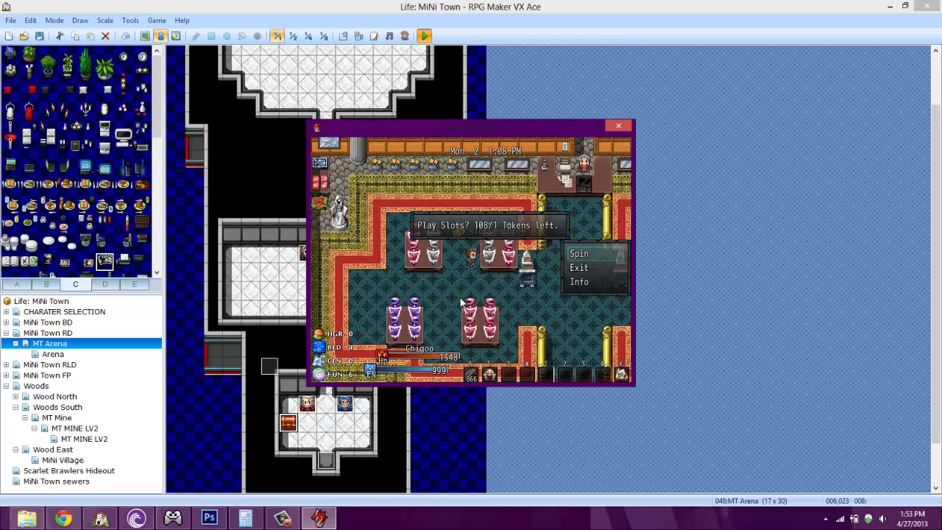
# - Choose Info at the slot machine and read through the token cost and winning spins before returning to the play options
pyautogui.press('Down')
pyautogui.press('Up')
pyautogui.press('Down')
pyautogui.press('Down')
pyautogui.press('Up')
pyautogui.press('Down')
pyautogui.press('Return')
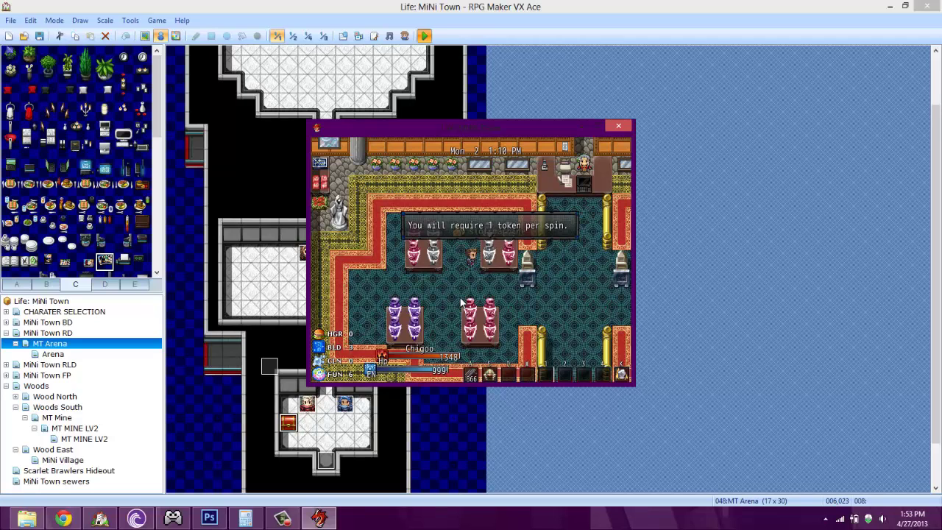
pyautogui.press('Return')
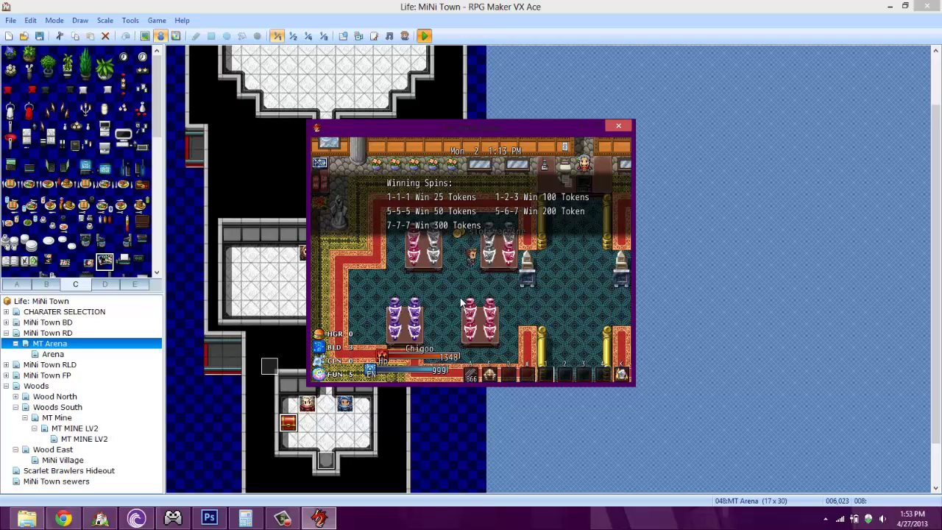
pyautogui.press('Return')
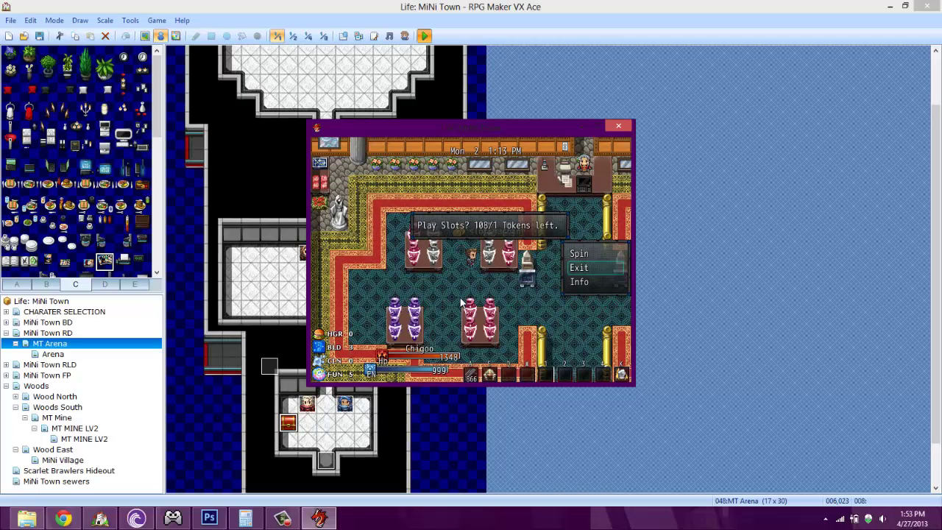
# - Spin the slot machine repeatedly at one token per spin, dismissing each result, and exit the game
pyautogui.press('Return')
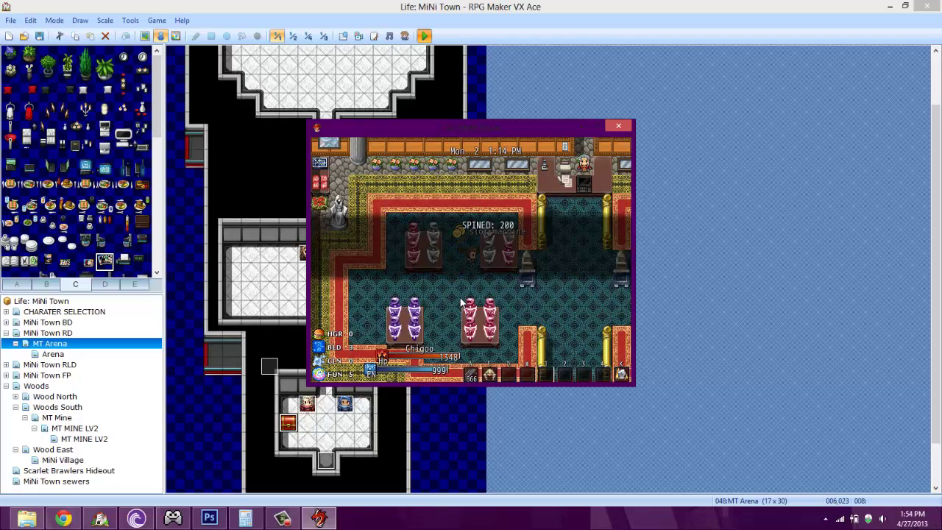
pyautogui.press('Return')
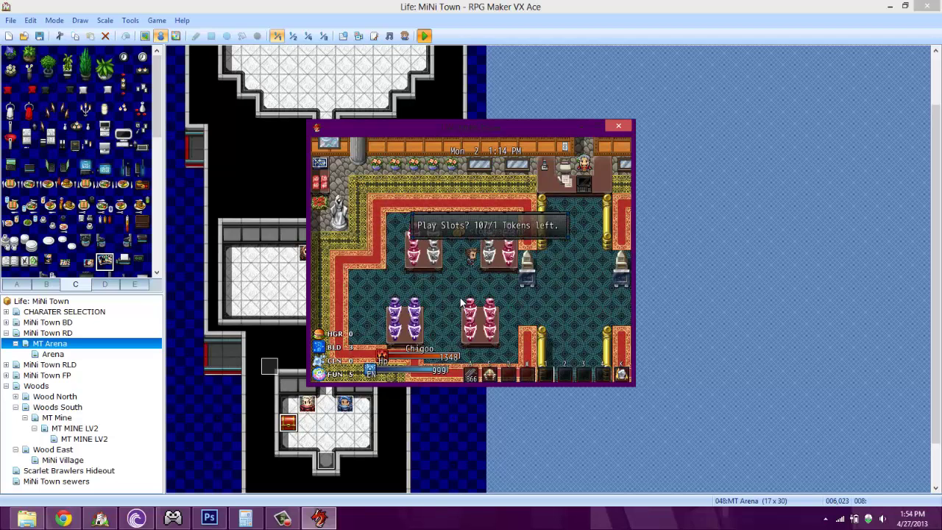
pyautogui.press('Return')
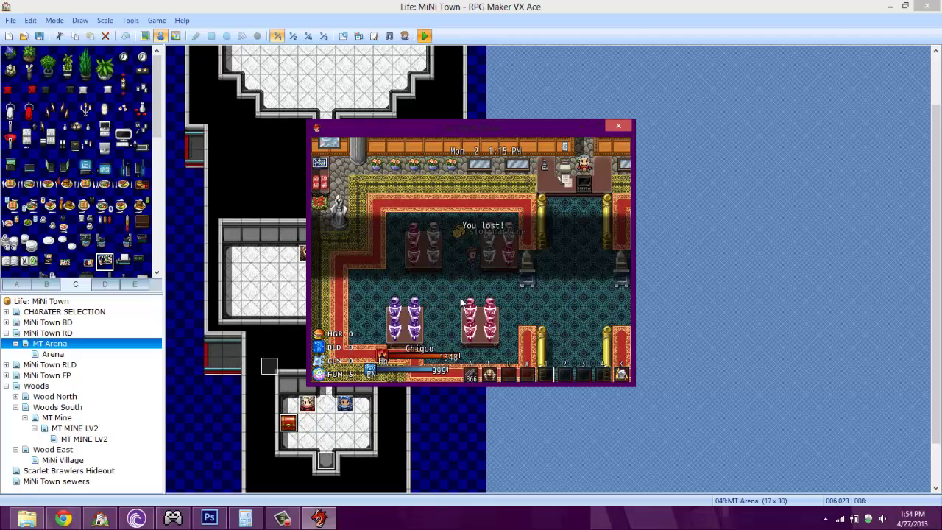
pyautogui.press('Return')
pyautogui.press('Return')
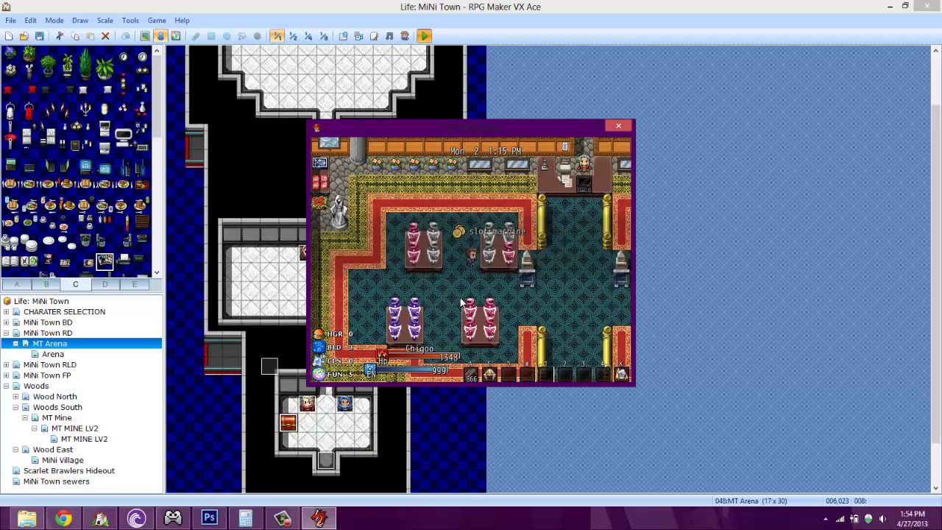
pyautogui.press('Return')
pyautogui.press('Return')
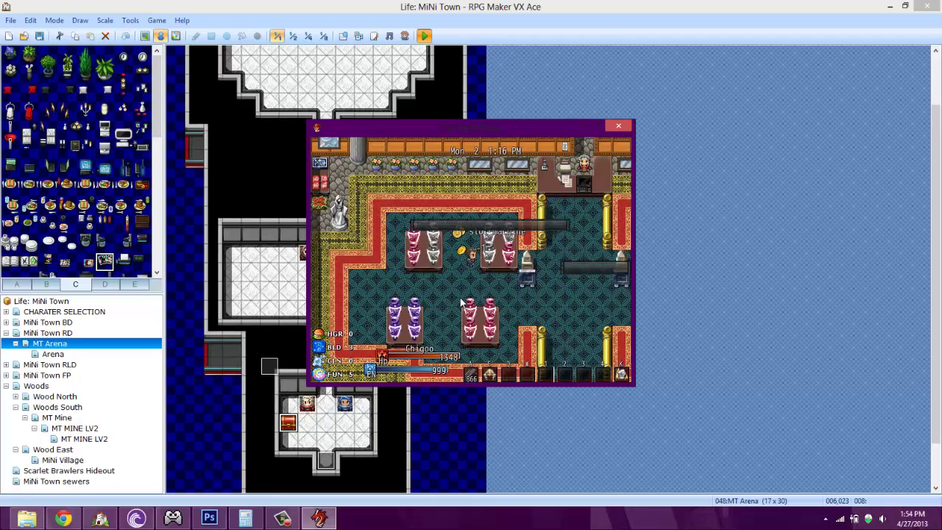
pyautogui.press('Return')
pyautogui.press('Return')
pyautogui.press('Return')
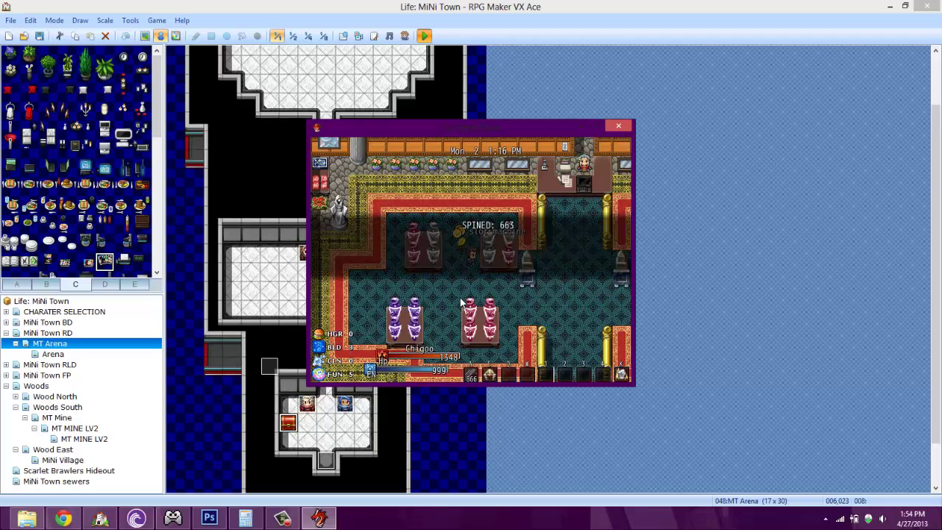
pyautogui.press('Return')
pyautogui.press('Return')
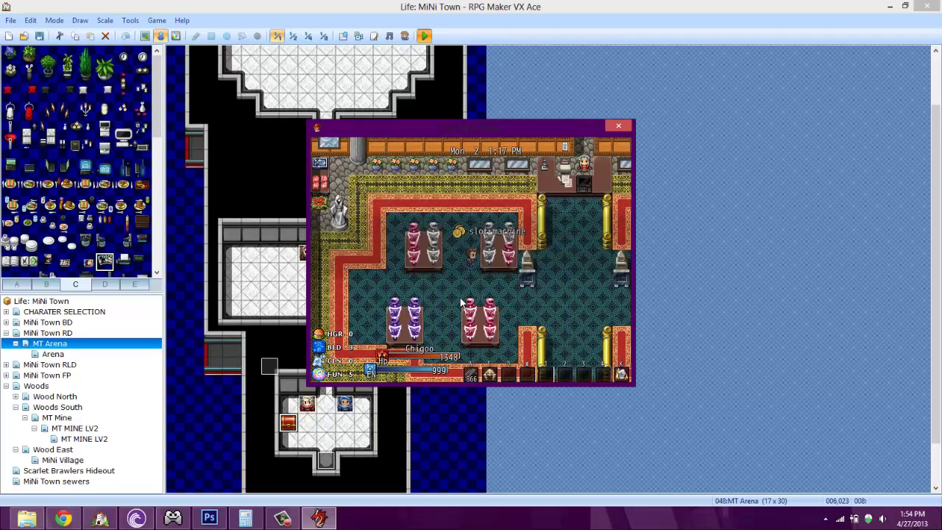
pyautogui.press('Return')
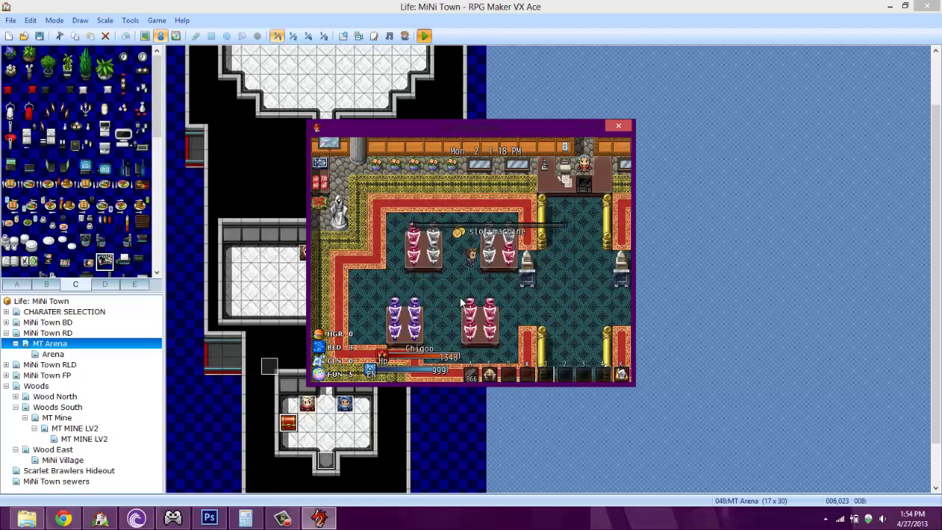
pyautogui.press('Return')
pyautogui.press('Return')
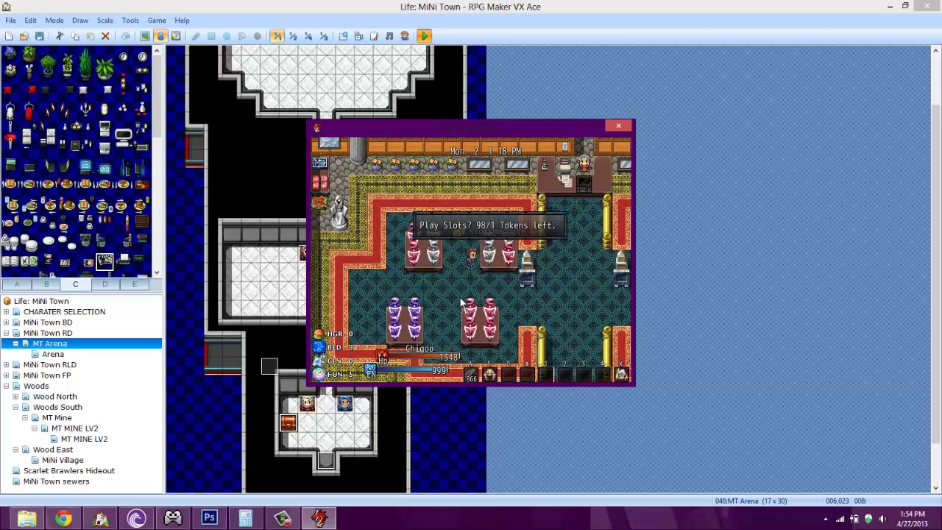
pyautogui.press('Return')
pyautogui.press('Return')
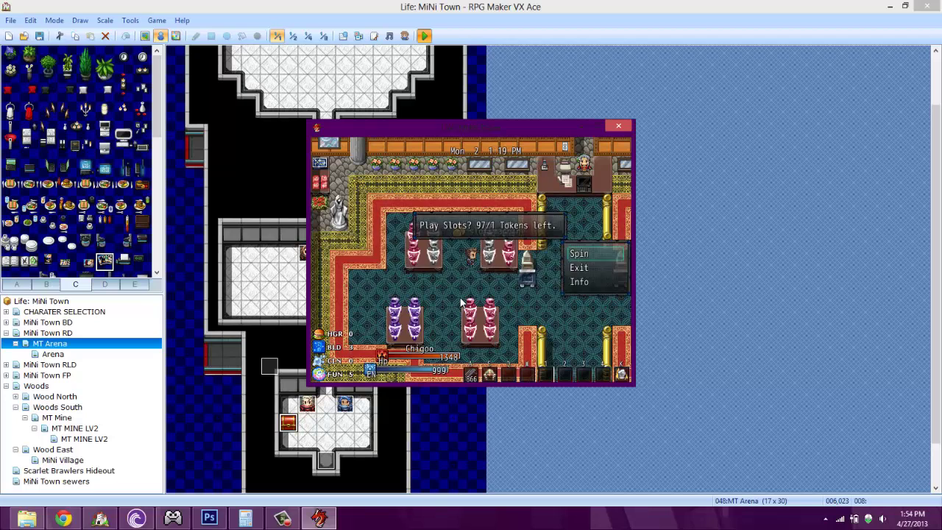
pyautogui.press('Return')
pyautogui.press('Return')
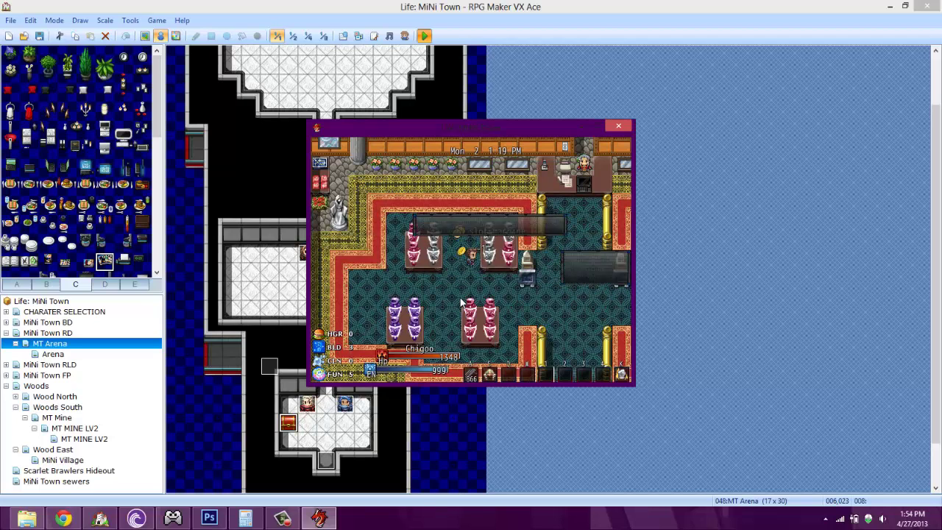
pyautogui.press('Return')
pyautogui.press('Return')
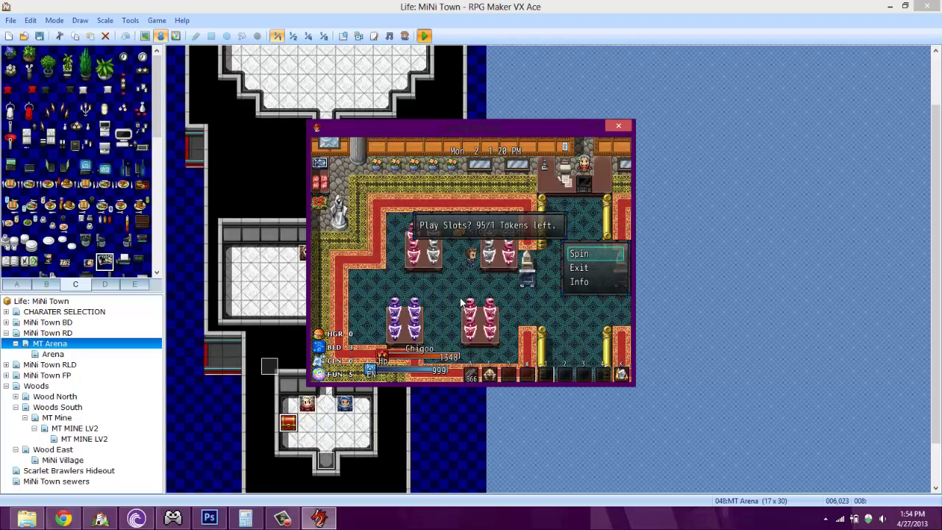
pyautogui.press('Return')
pyautogui.press('Return')
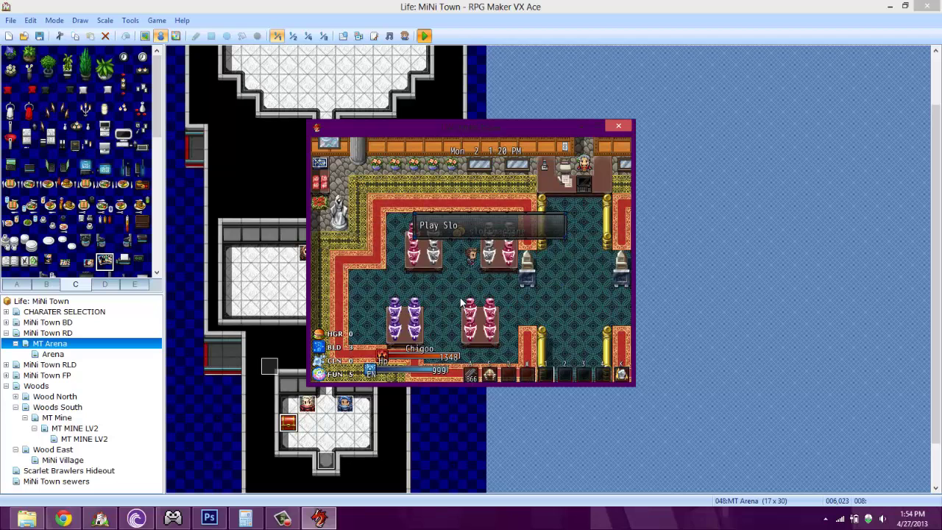
pyautogui.press('Return')
pyautogui.press('Return')
pyautogui.press('Return')
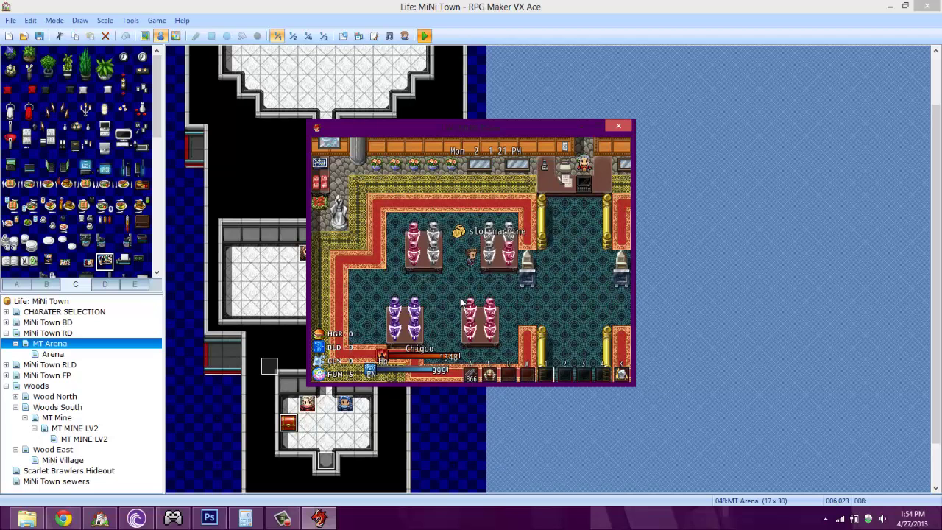
pyautogui.press('Return')
pyautogui.press('Down')
pyautogui.press('Return')
# - Walk southwest to the purple machines and interact with the one offering Heads or Tails
pyautogui.press('Down')
pyautogui.press('Down')
pyautogui.press('Left')
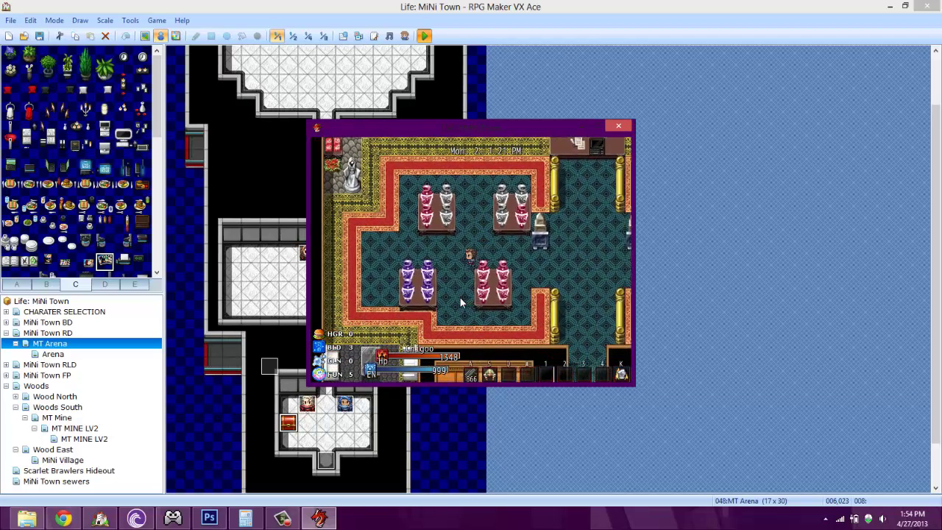
pyautogui.press('Escape')
pyautogui.press('Escape')
pyautogui.press('Left')
pyautogui.press('Left')
pyautogui.press('Right')
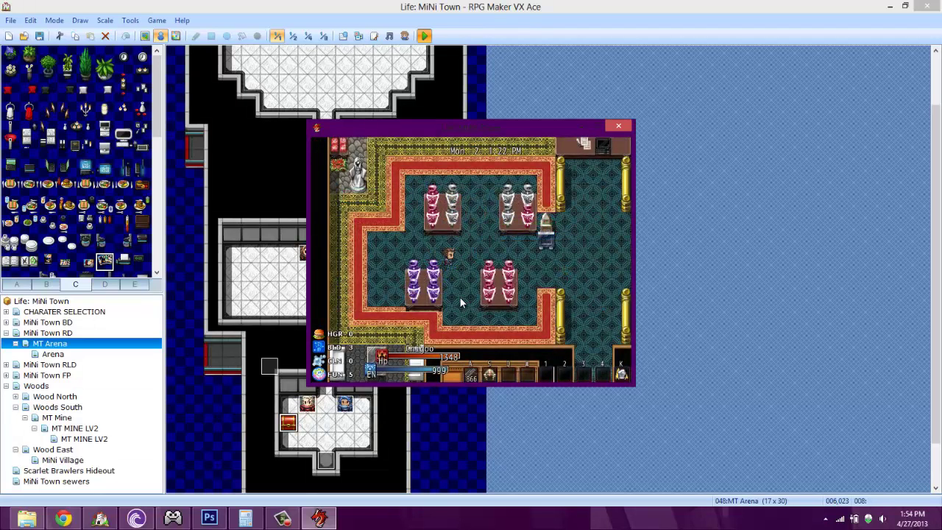
pyautogui.press('Down')
pyautogui.press('Return')
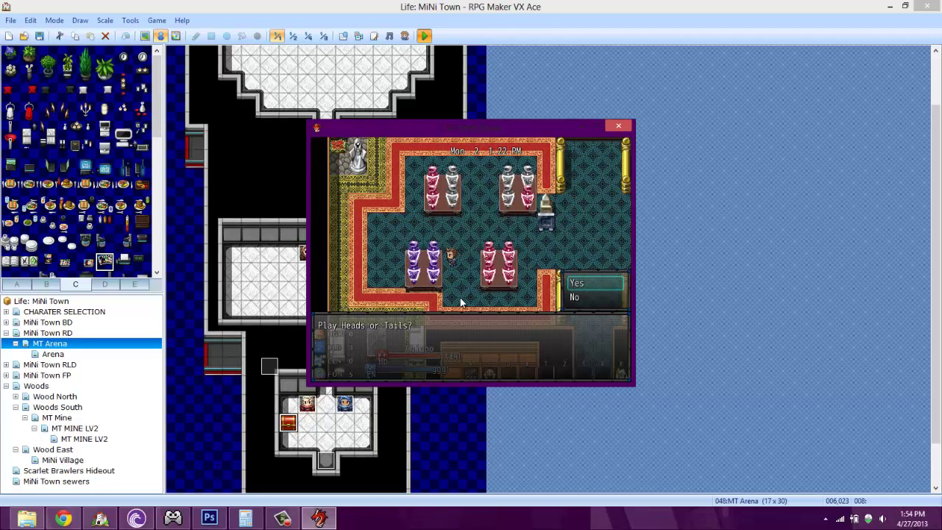
# - Agree to play Heads or Tails, enter a token bet and continue to the coin side choice
pyautogui.press('Return')
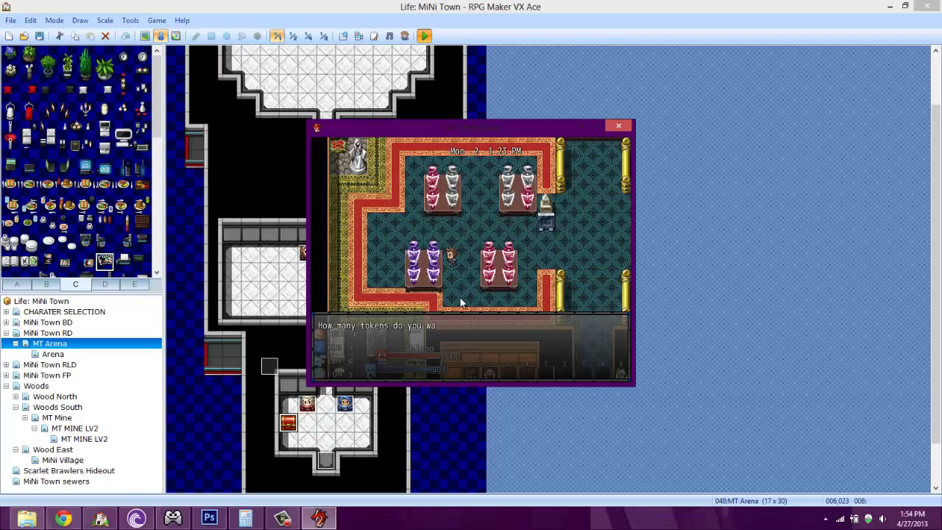
pyautogui.press('Right')
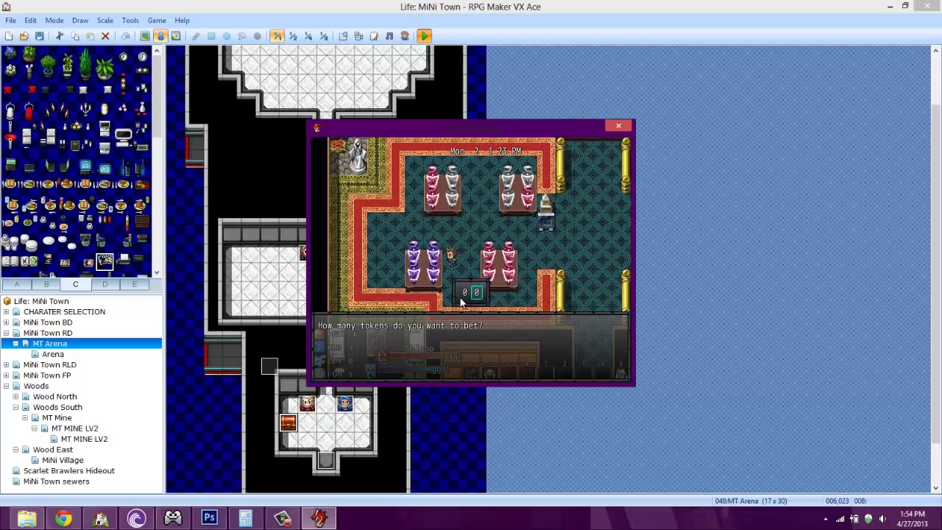
pyautogui.press('Left')
pyautogui.press('Return')
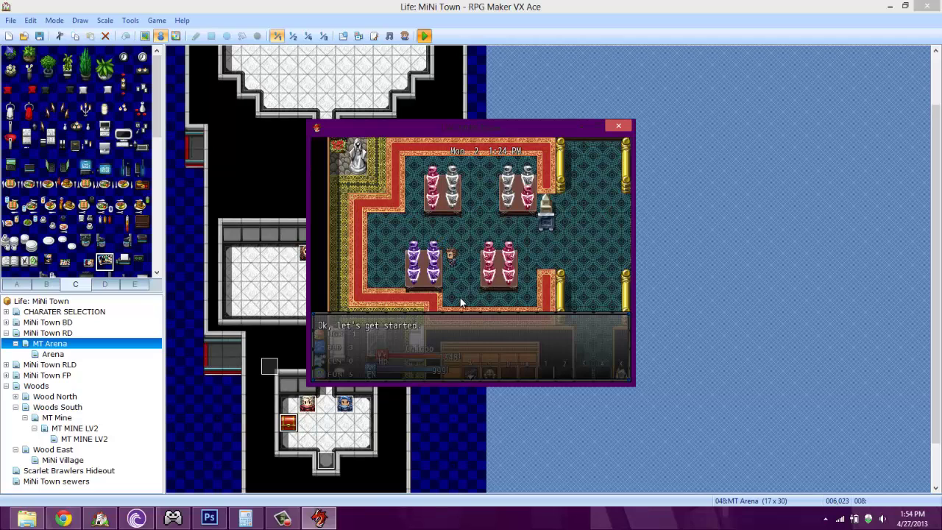
pyautogui.press('Return')
pyautogui.press('Return')
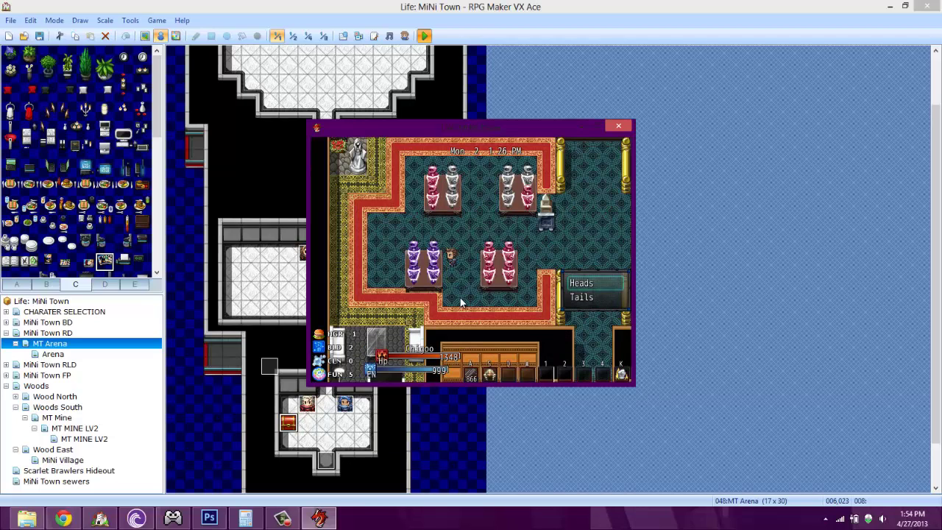
# - Pick Heads, dismiss the round's result and choose to play Heads or Tails again
pyautogui.press('Return')
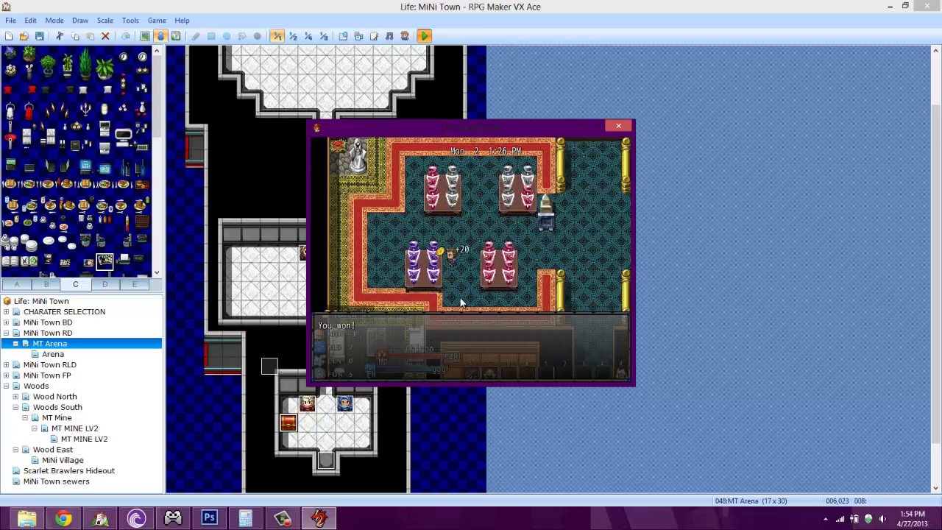
pyautogui.press('Return')
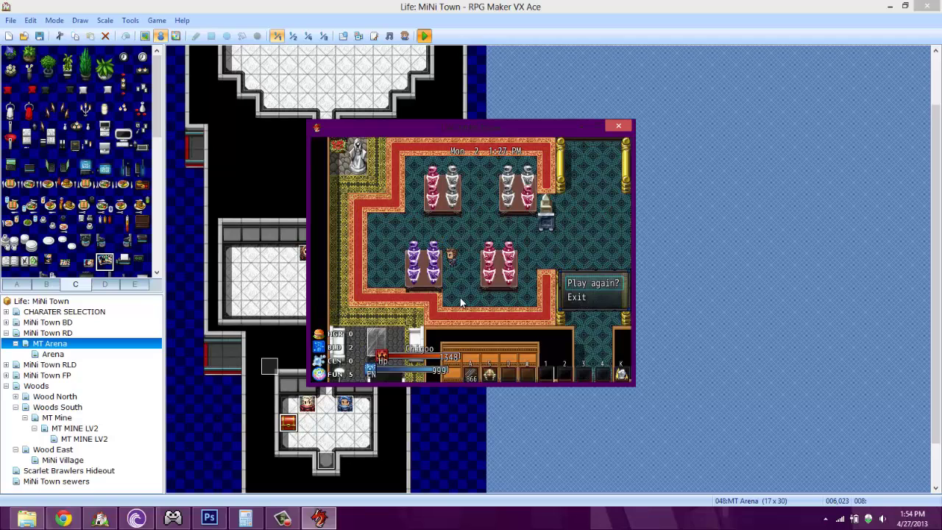
pyautogui.press('Return')
# - Adjust the token bet, pick Heads, dismiss the result and choose another round
pyautogui.press('Right')
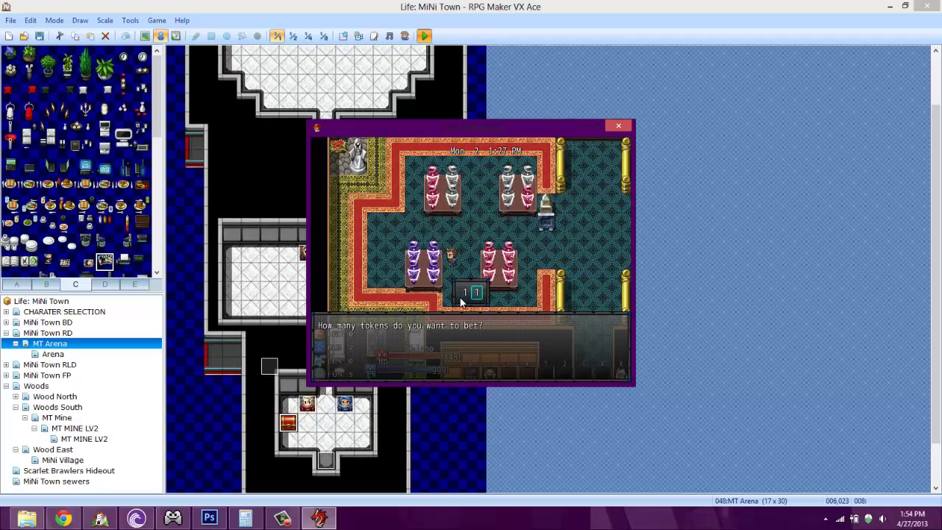
pyautogui.press('Left')
pyautogui.press('Down')
pyautogui.press('Right')
pyautogui.press('Up')
pyautogui.press('Up')
pyautogui.press('Up')
pyautogui.press('Return')
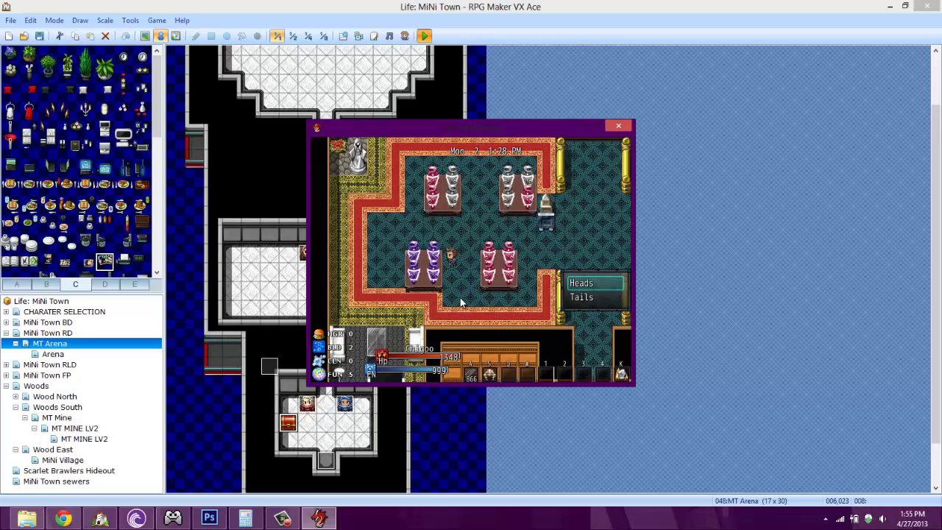
pyautogui.press('Return')
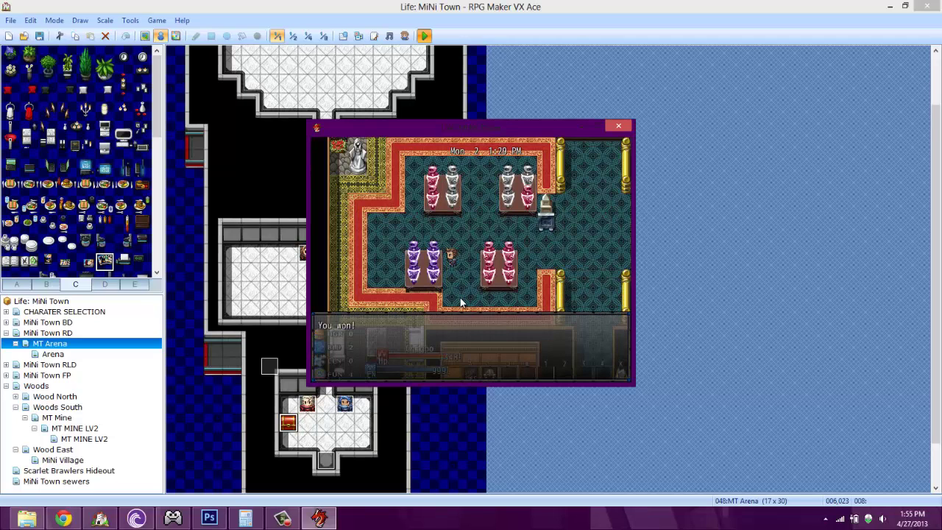
pyautogui.press('Return')
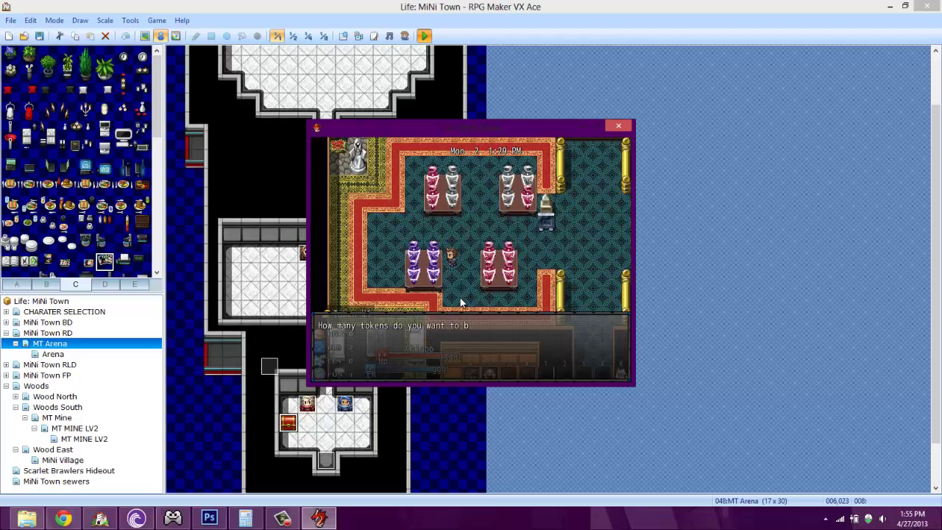
# - Bet 40 tokens on Heads and continue to the round's result
pyautogui.press('Up')
pyautogui.press('Up')
pyautogui.press('Up')
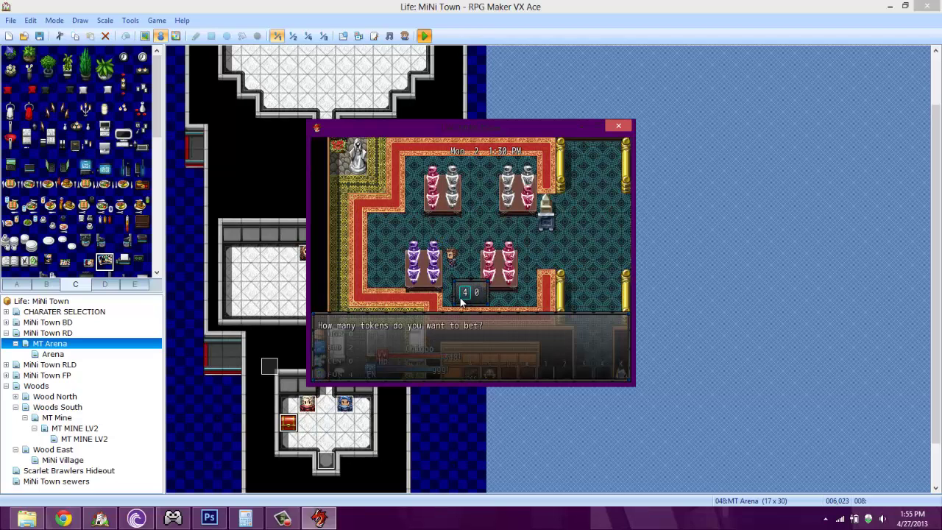
pyautogui.press('Return')
pyautogui.press('Return')
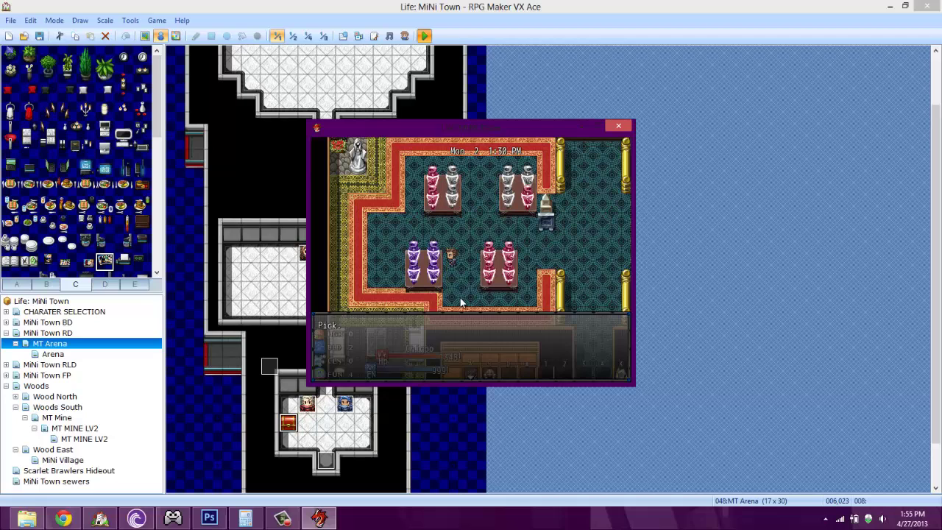
pyautogui.press('Return')
pyautogui.press('Return')
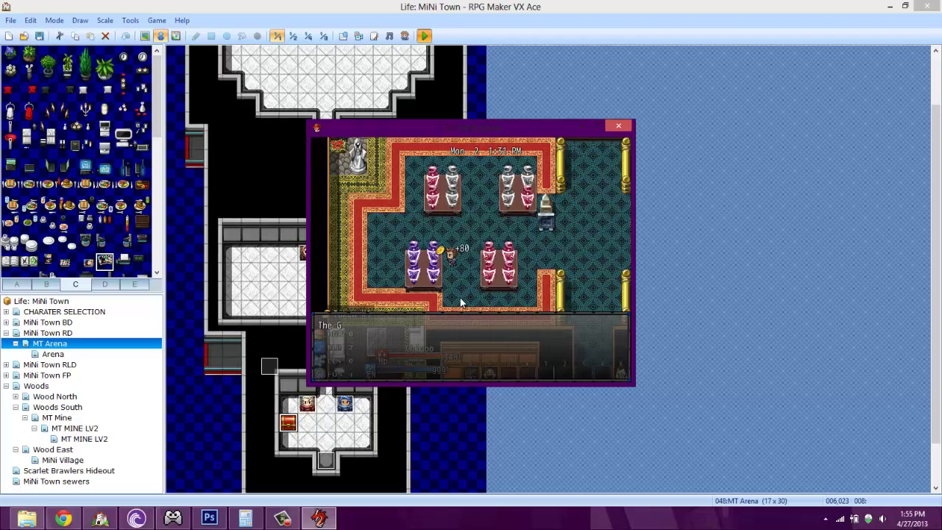
# - Play one more Heads or Tails round with the offered bet and continue to the replay options
pyautogui.press('Return')
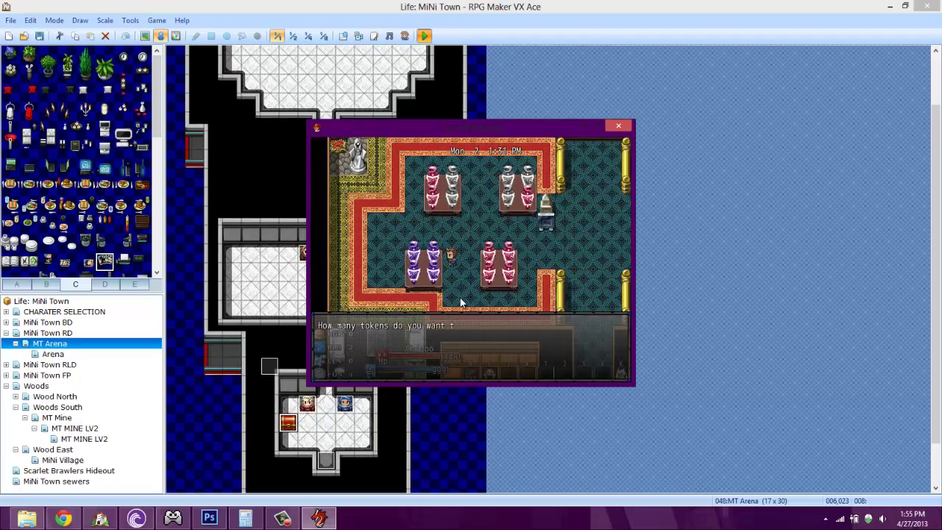
pyautogui.press('Return')
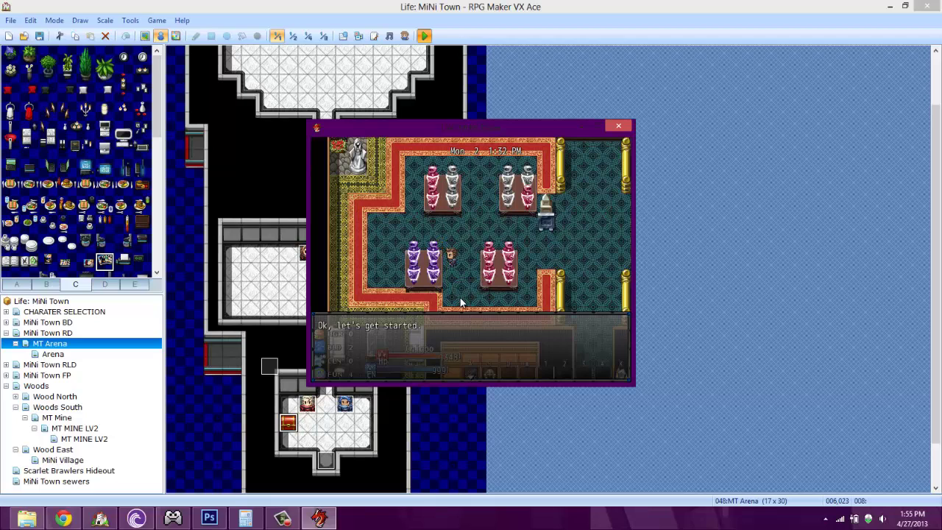
pyautogui.press('Return')
pyautogui.press('Return')
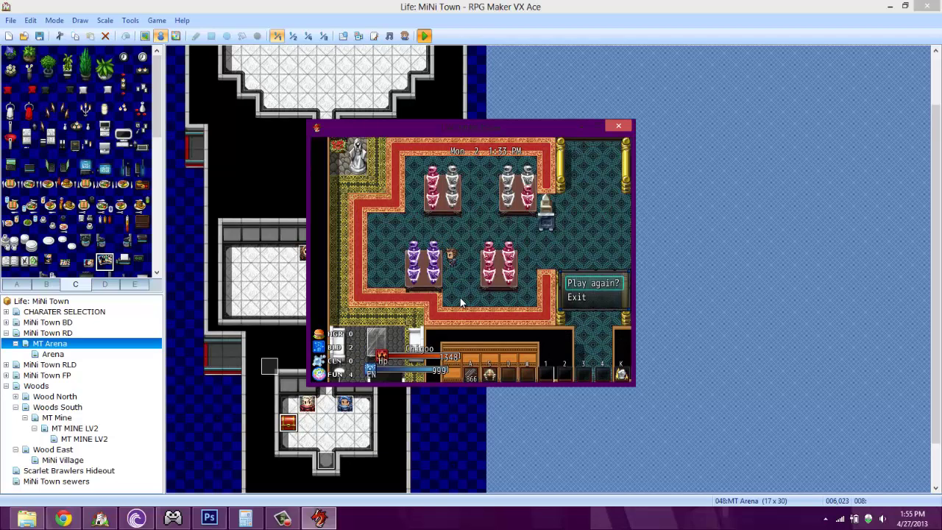
# - Leave Heads or Tails, walk east to the red machines and interact with the one offering Red Jack
pyautogui.press('Return')
pyautogui.press('Right')
pyautogui.press('Return')
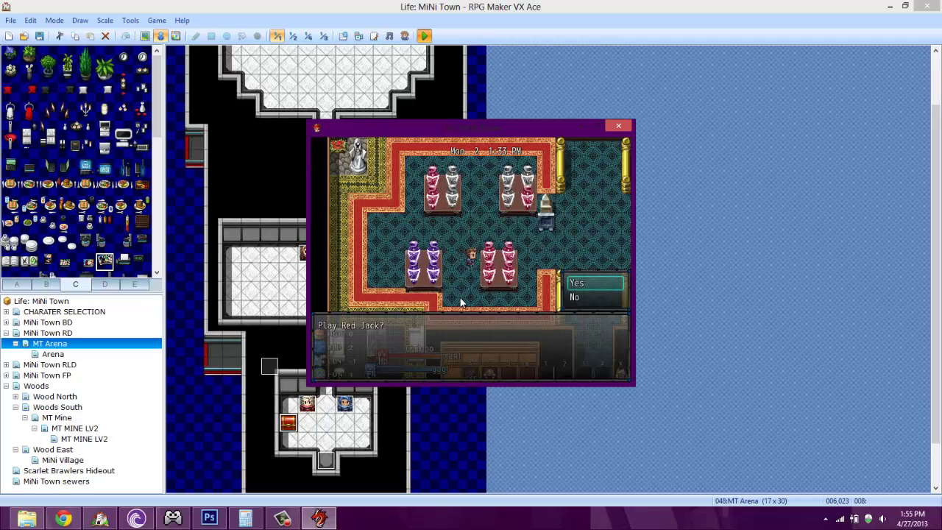
# - Agree to play Red Jack, lower the token bet and start the hand
pyautogui.press('Return')
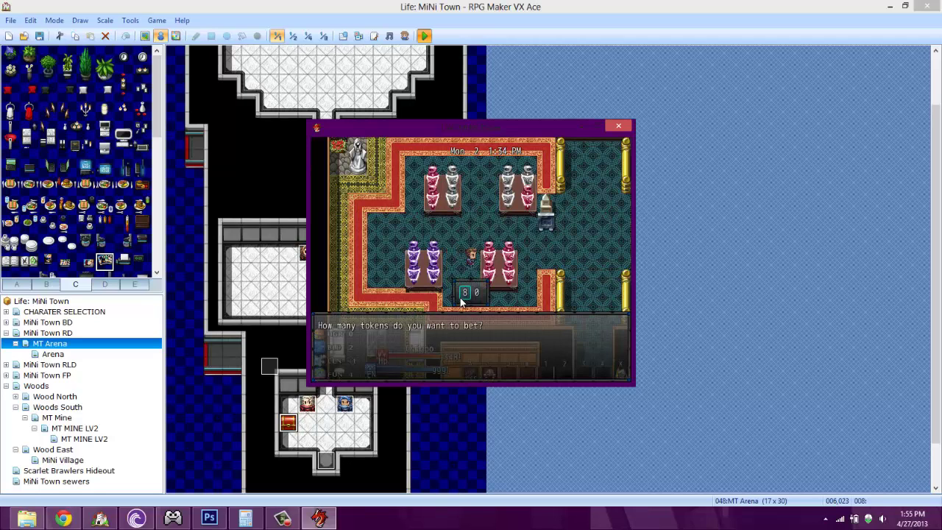
pyautogui.press('Down')
pyautogui.press('Down')
pyautogui.press('Down')
pyautogui.press('Down')
pyautogui.press('Down')
pyautogui.press('Down')
pyautogui.press('Right')
pyautogui.press('Up')
pyautogui.press('Up')
pyautogui.press('Up')
pyautogui.press('Up')
pyautogui.press('Return')
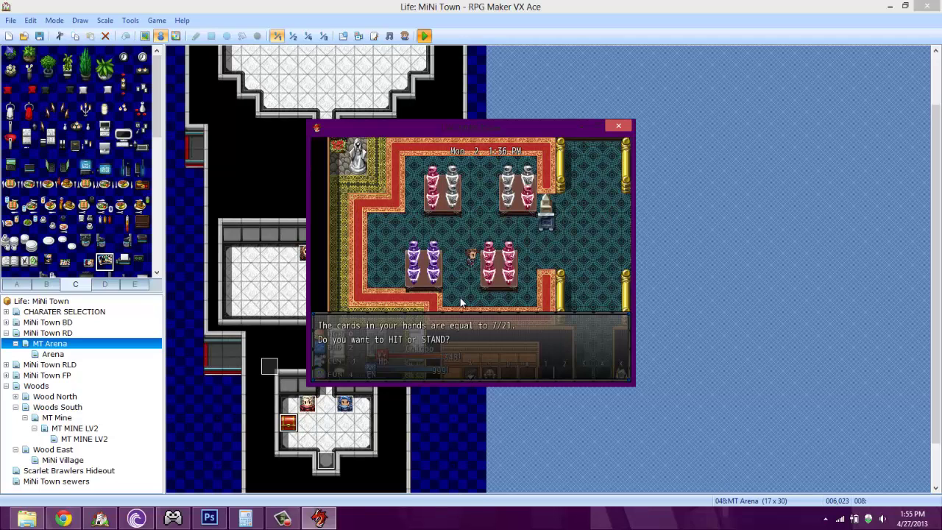
# - Play out the first Red Jack hand and continue to the replay options
pyautogui.press('Return')
pyautogui.press('Return')
pyautogui.press('Return')
pyautogui.press('Return')
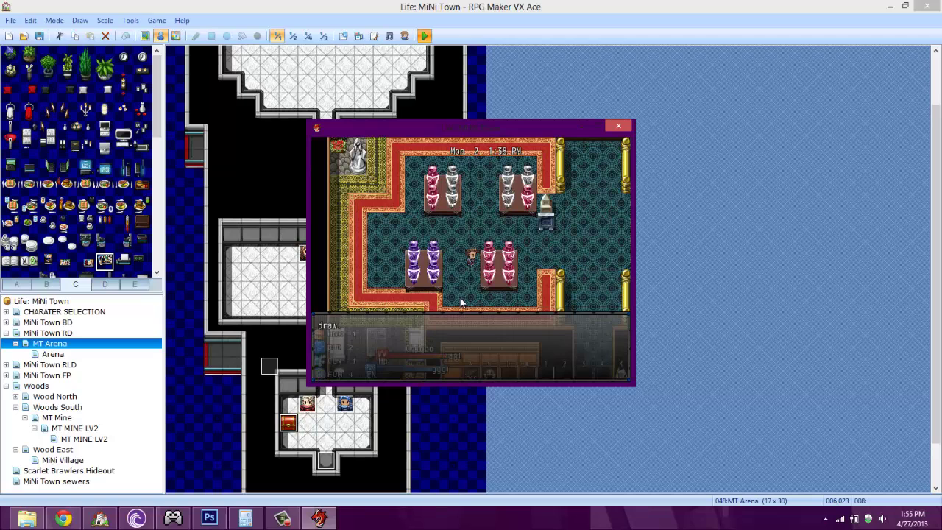
pyautogui.press('Return')
pyautogui.press('Return')
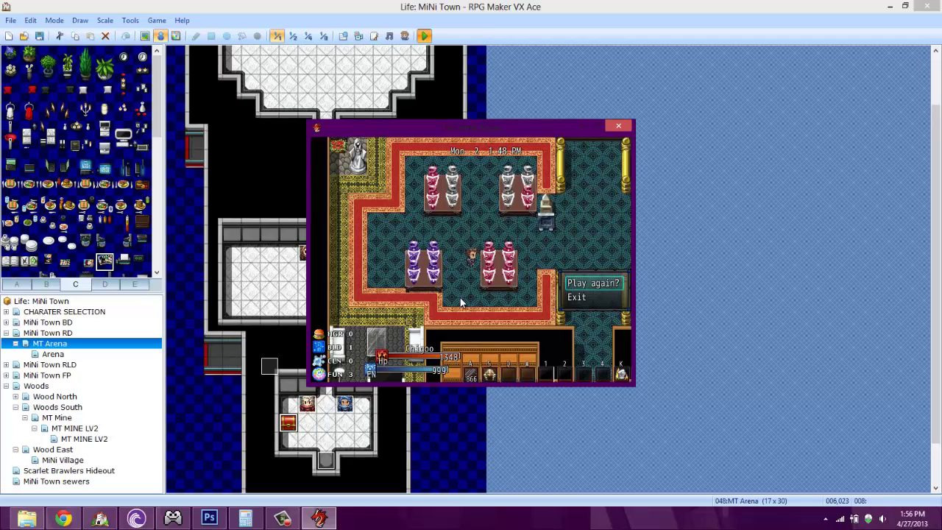
# - Play another Red Jack hand with a 5-token bet and continue to the next bet
pyautogui.press('Return')
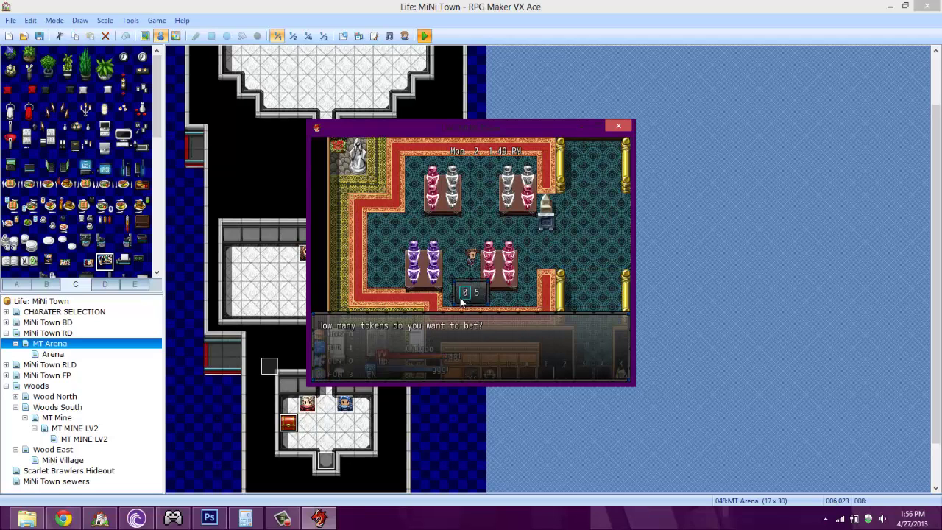
pyautogui.press('Return')
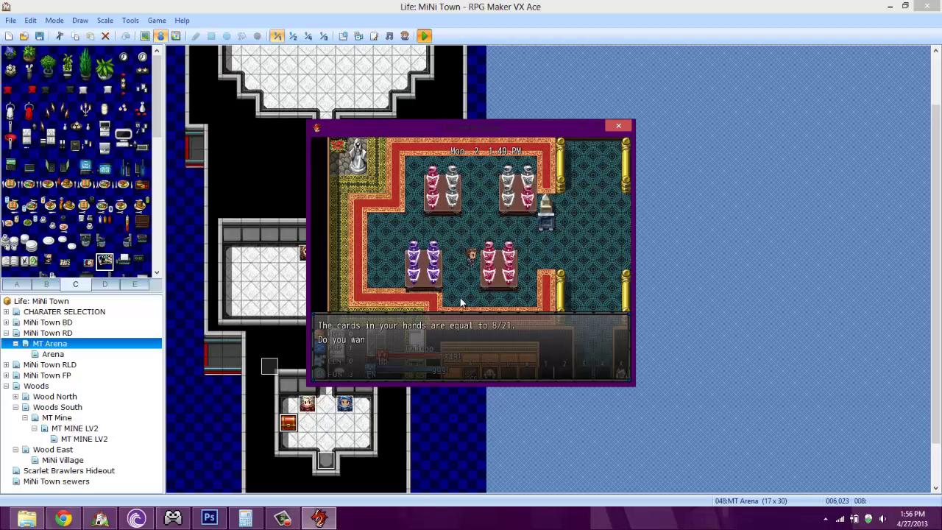
pyautogui.press('Return')
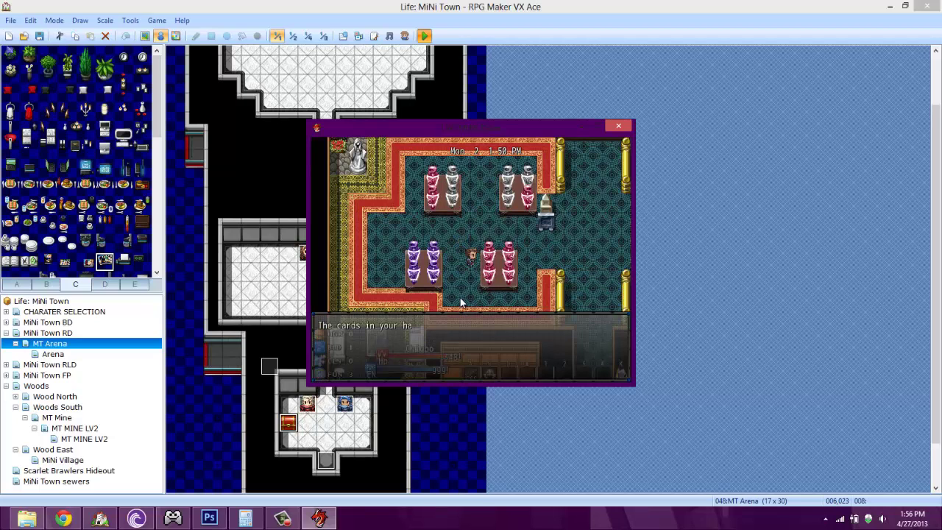
pyautogui.press('Return')
pyautogui.press('Return')
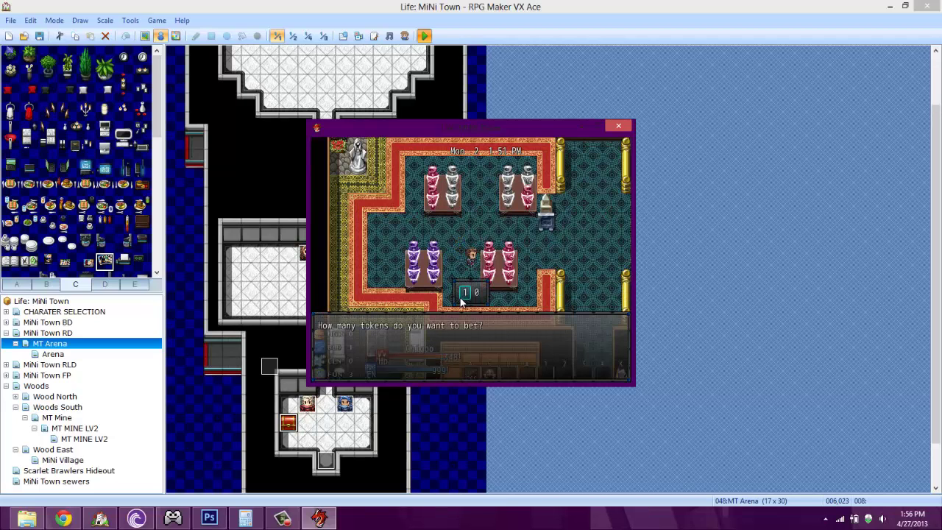
# - Bet 10 tokens on a Red Jack hand, play it out and choose to play again
pyautogui.press('Return')
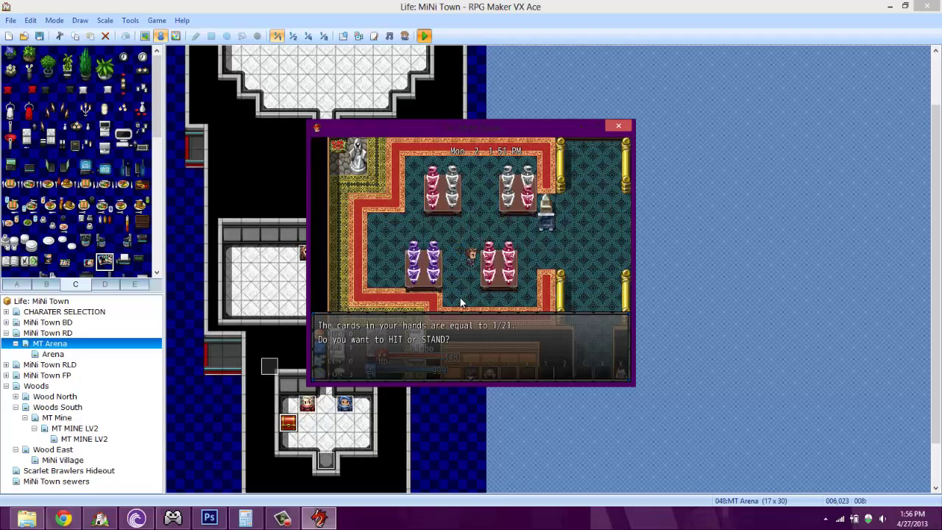
pyautogui.press('Return')
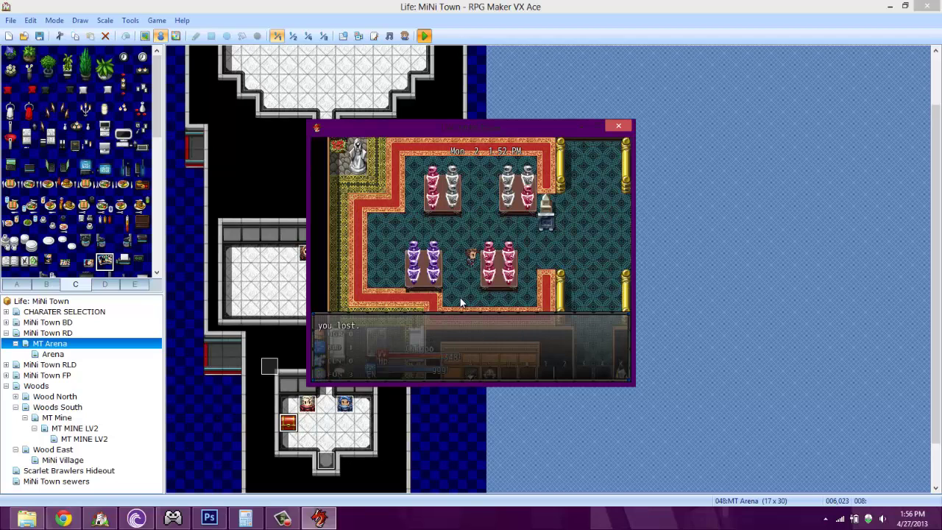
pyautogui.press('Return')
pyautogui.press('Return')
# - Confirm the next Red Jack bet, choose HIT, finish the hand and dismiss the result
pyautogui.press('Return')
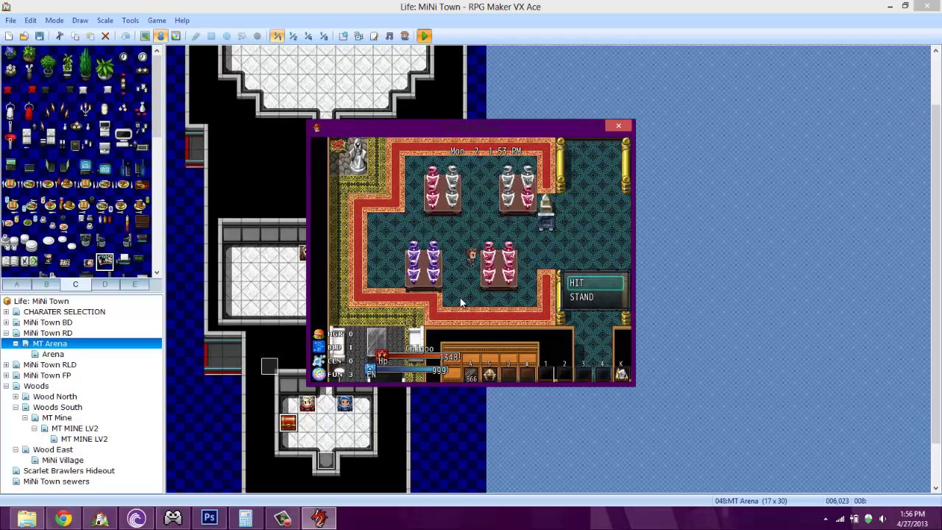
pyautogui.press('Return')
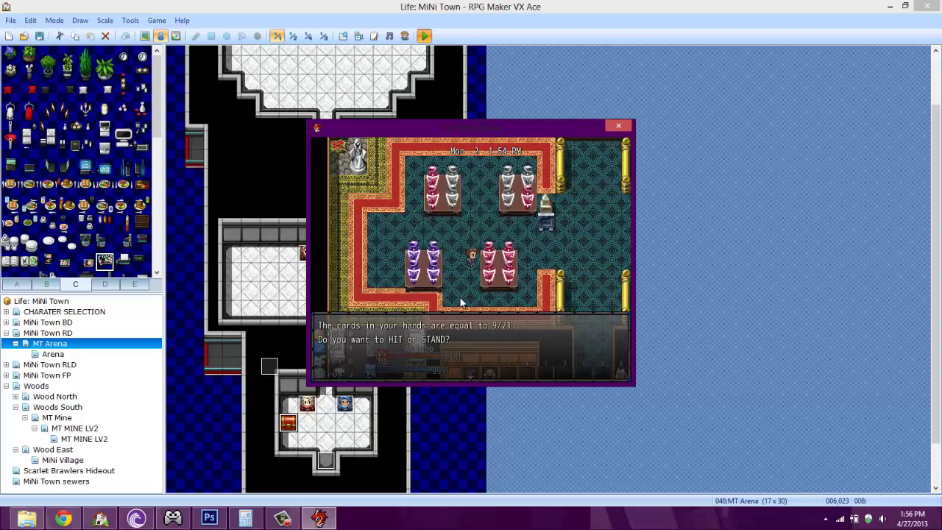
pyautogui.press('Return')
pyautogui.press('Return')
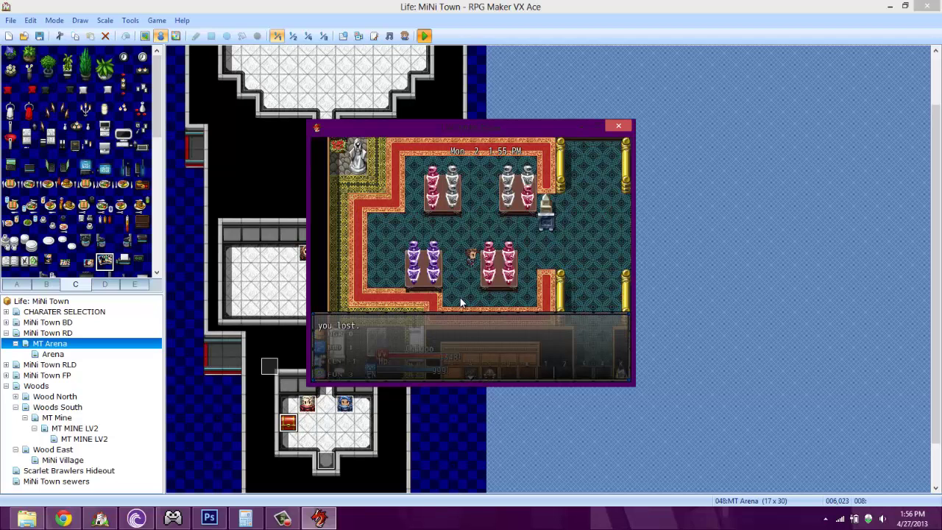
pyautogui.press('Return')
# - Dismiss the last result, start another Red Jack hand and draw further cards with HIT
pyautogui.press('Return')
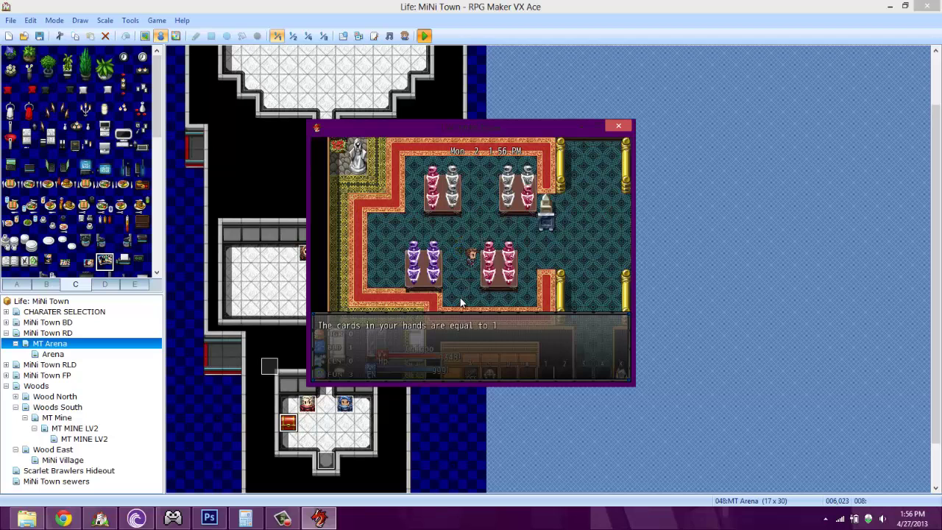
pyautogui.press('Return')
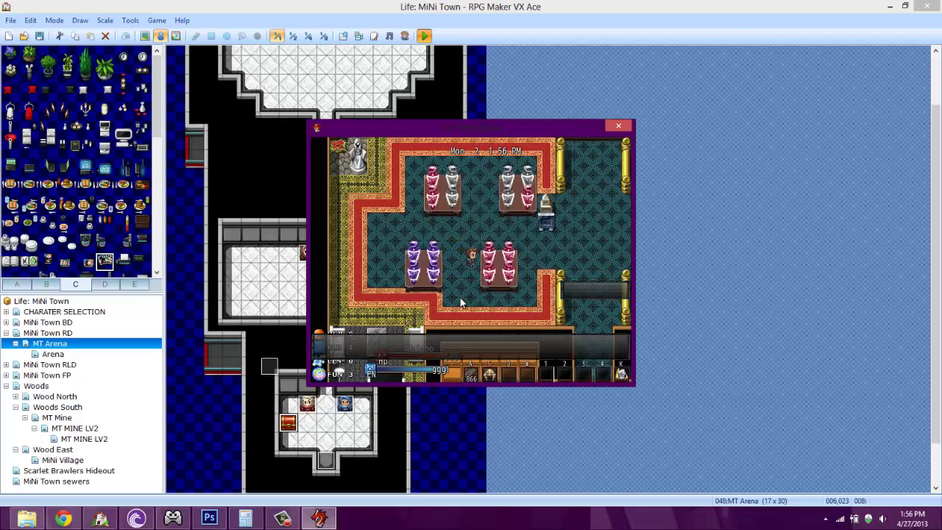
pyautogui.press('Return')
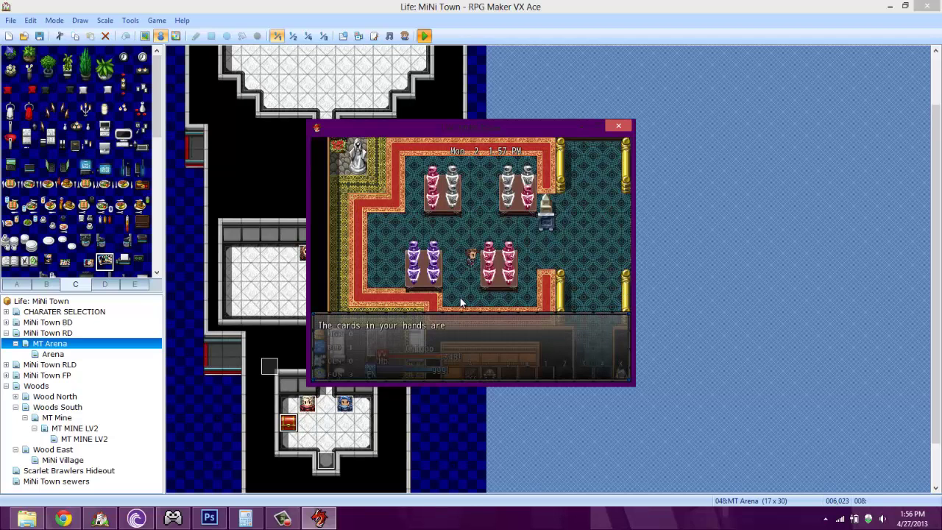
pyautogui.press('Return')
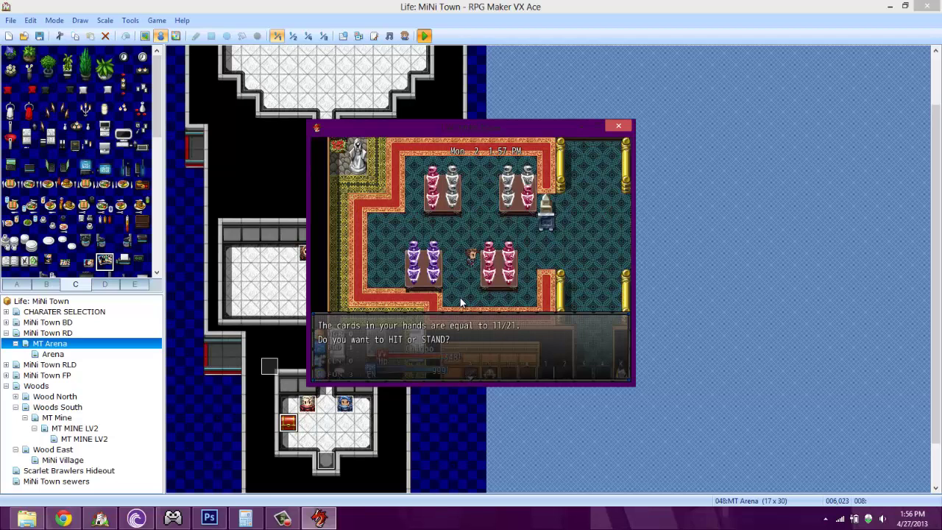
pyautogui.press('Return')
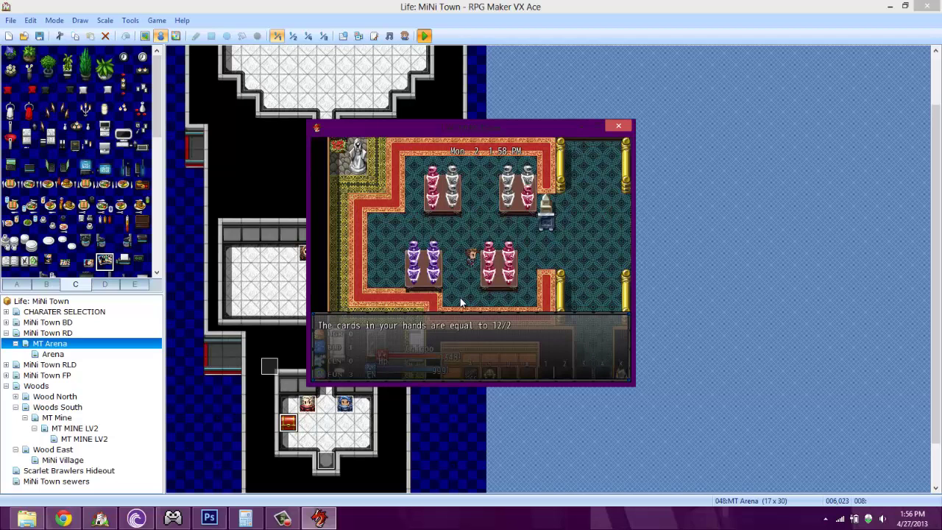
pyautogui.press('Return')
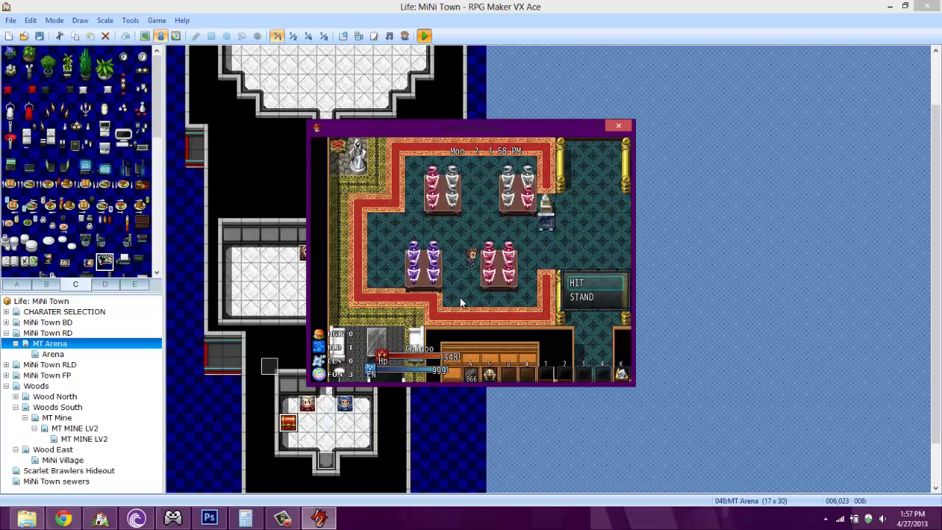
# - Choose HIT twice more, then STAND to finish the current Red Jack hand
pyautogui.press('Return')
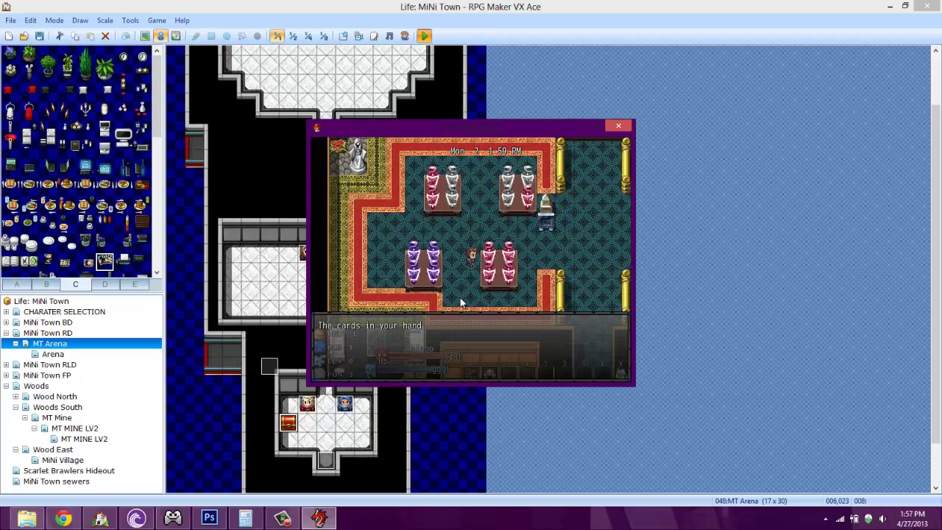
pyautogui.press('Return')
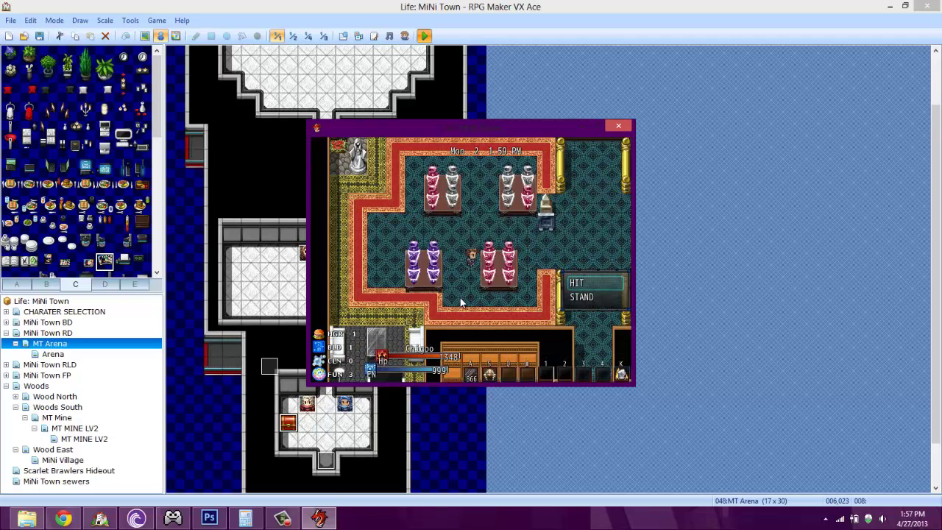
pyautogui.press('Return')
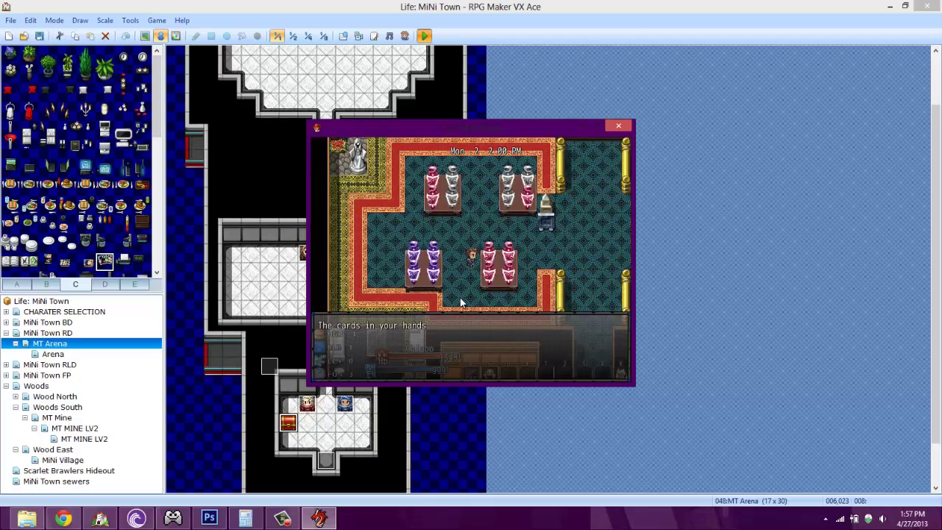
pyautogui.press('Return')
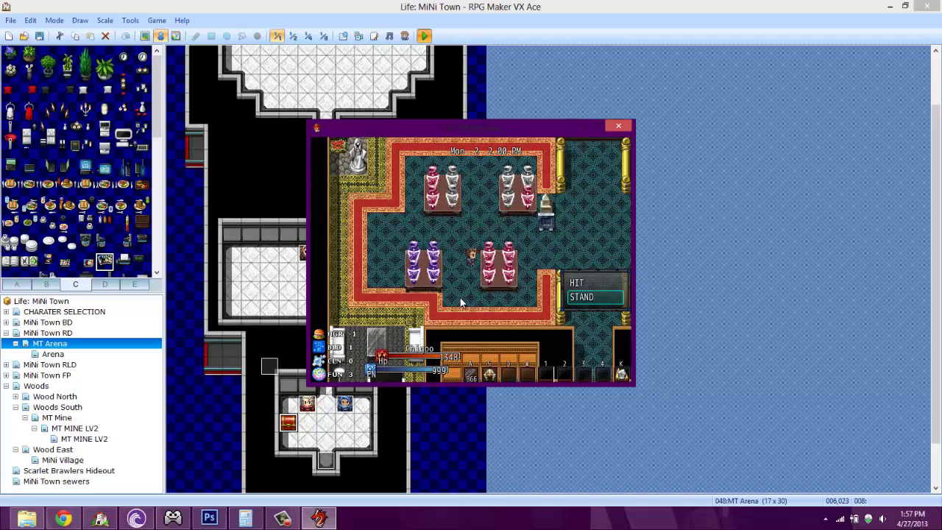
pyautogui.press('Return')
pyautogui.press('Return')
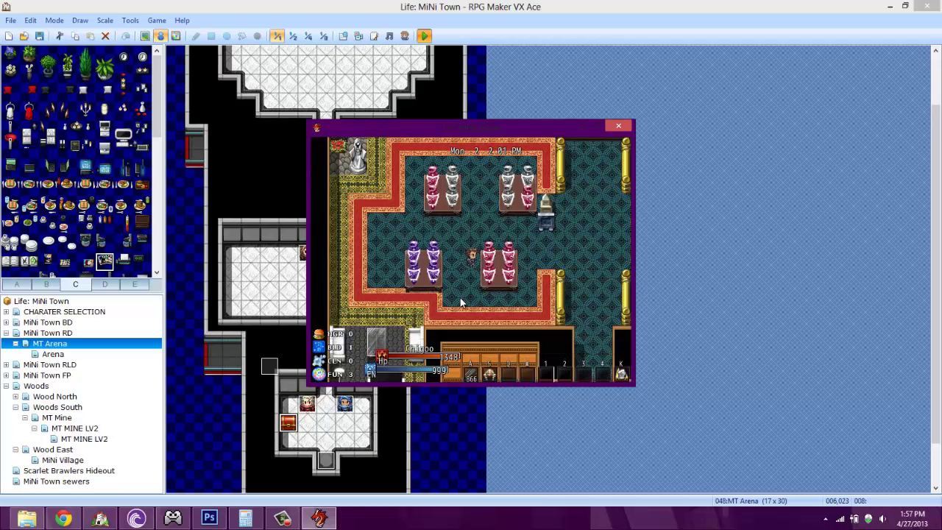
# - Bet 10 tokens on another Red Jack hand and choose STAND on the dealt cards
pyautogui.press('Return')
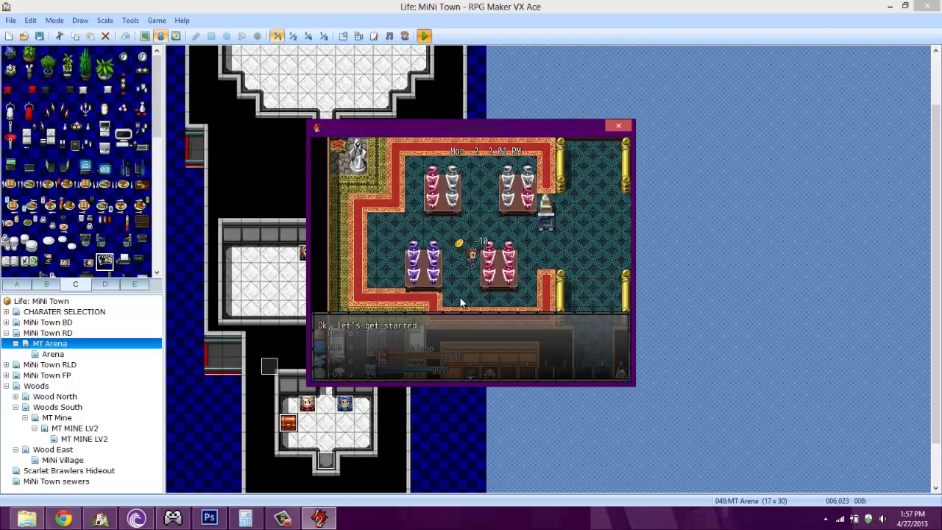
pyautogui.press('Return')
pyautogui.press('Return')
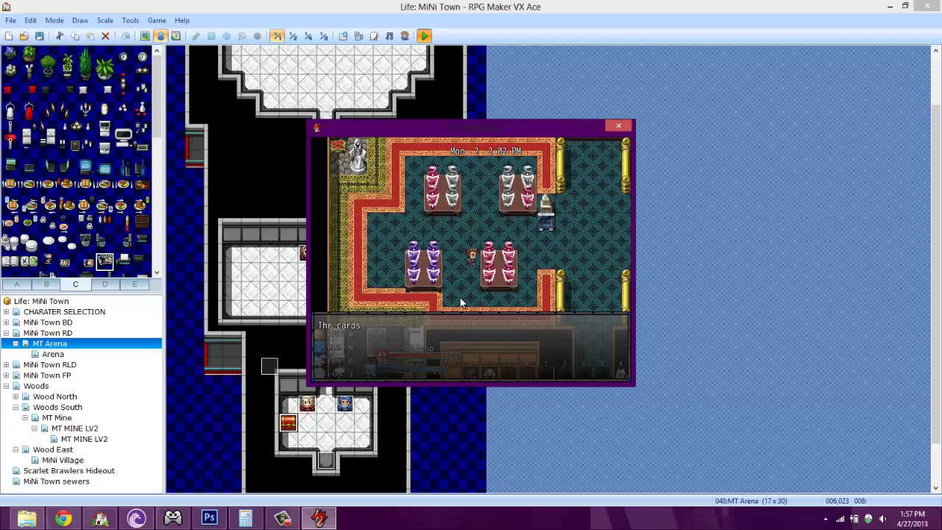
pyautogui.press('Return')
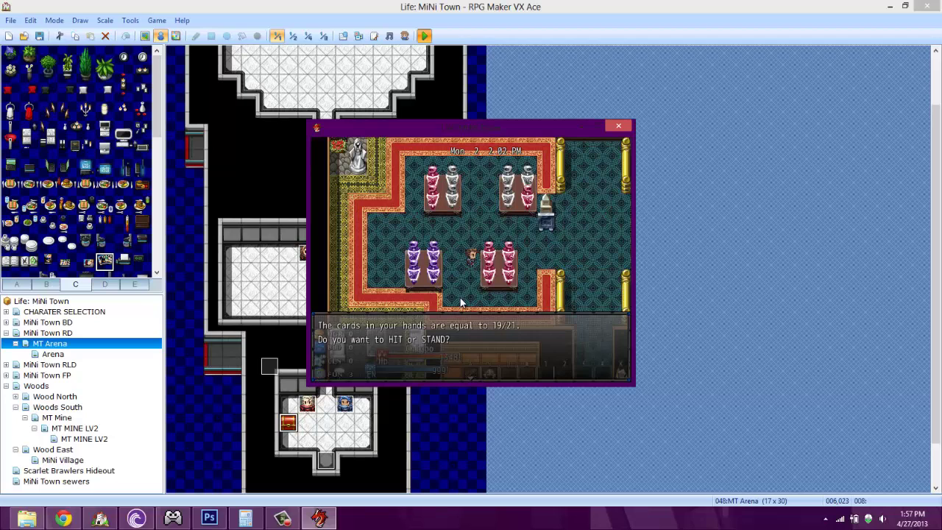
pyautogui.press('Down')
pyautogui.press('Return')
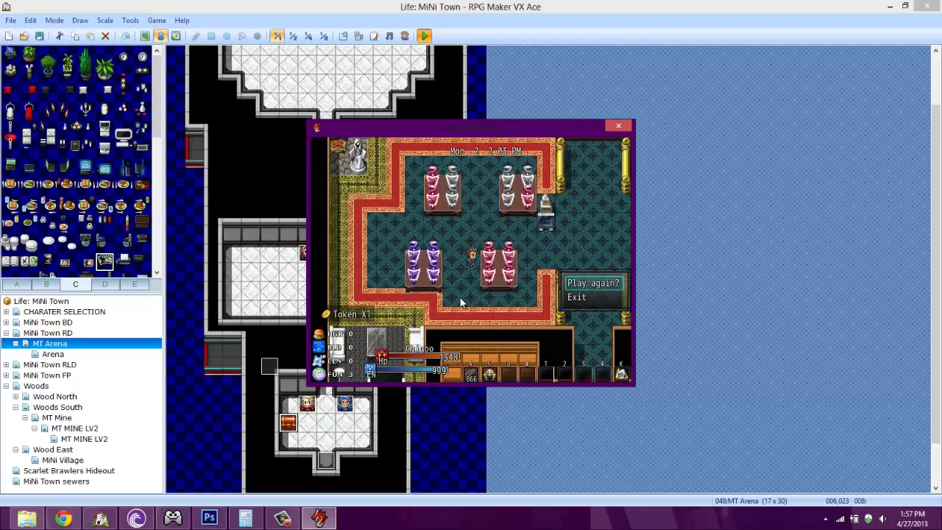
# - Play again, choose HIT to draw more cards, and finish the hand to reach the replay options
pyautogui.press('Return')
pyautogui.press('Return')
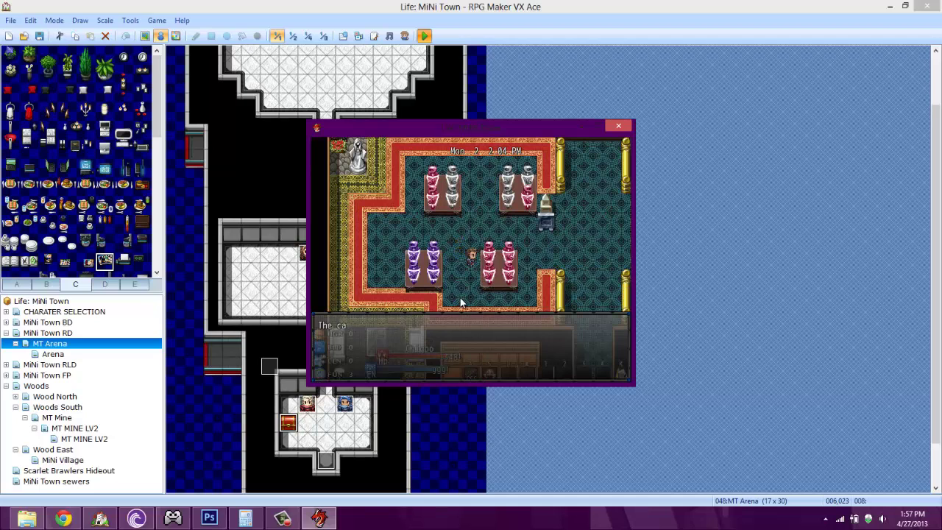
pyautogui.press('Return')
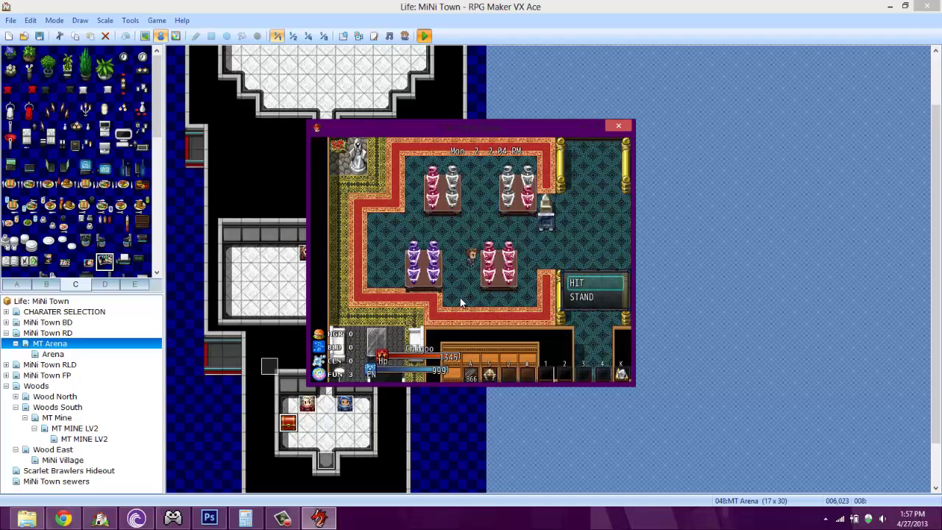
pyautogui.press('Return')
pyautogui.press('Return')
pyautogui.press('Return')
pyautogui.press('Return')
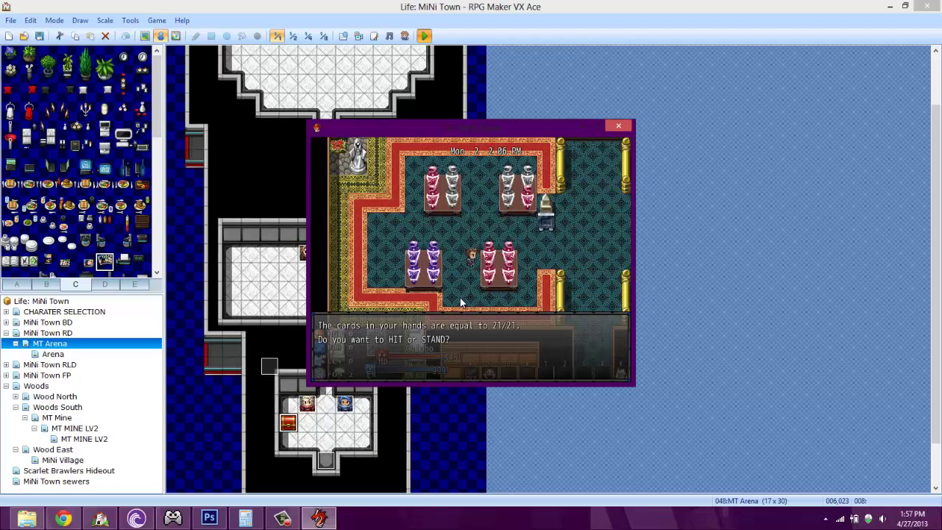
pyautogui.press('Return')
pyautogui.press('Return')
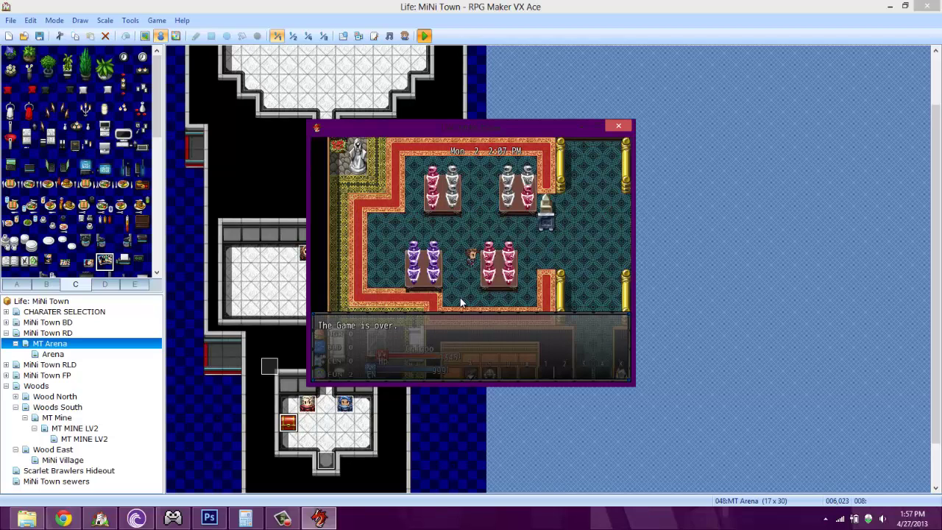
pyautogui.press('Return')
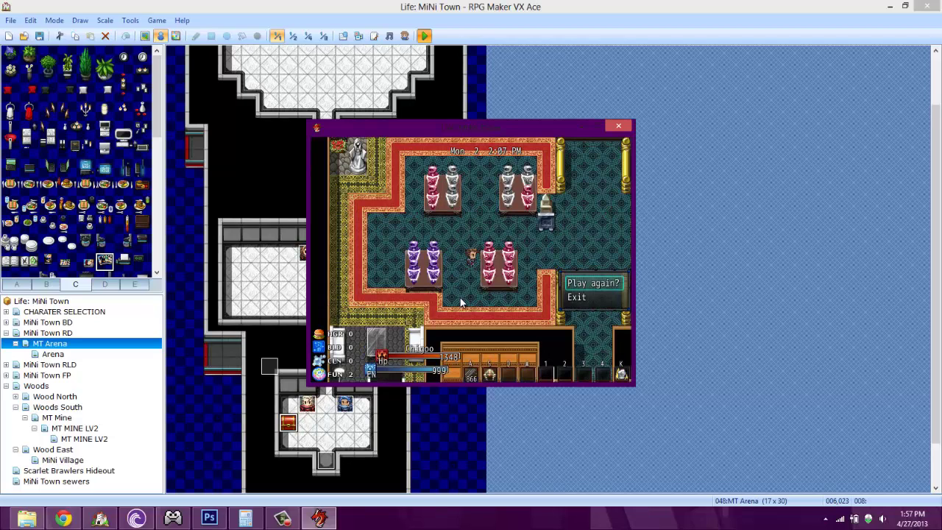
# - Play a Red Jack hand with a 40-token bet, choose STAND and dismiss the result
pyautogui.press('Return')
pyautogui.press('Return')
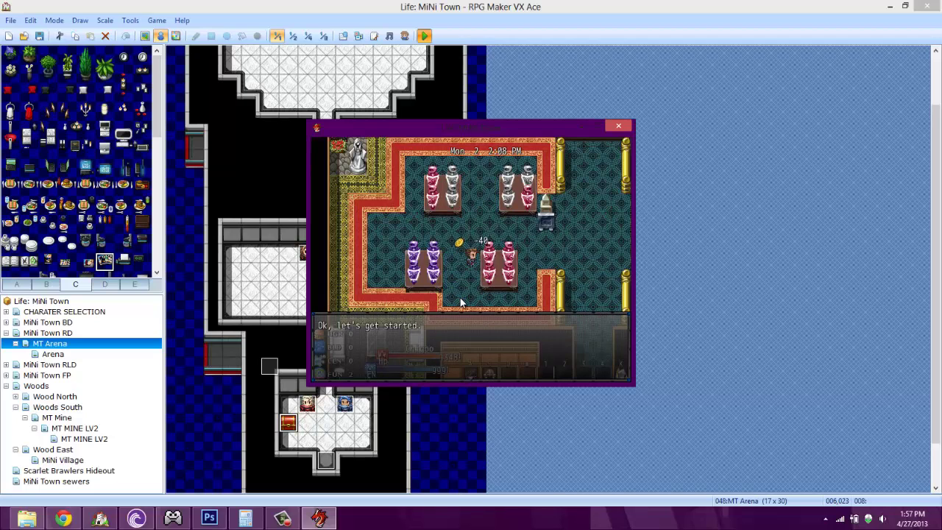
pyautogui.press('Return')
pyautogui.press('Return')
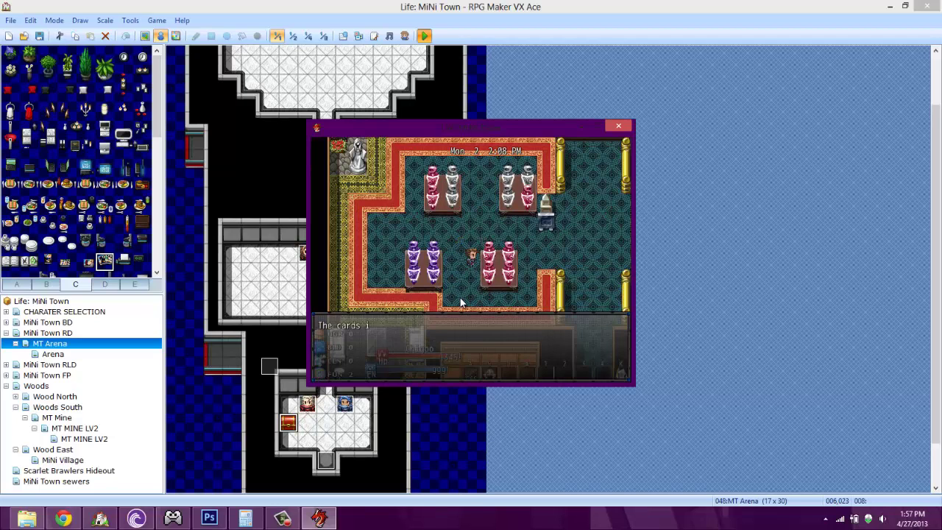
pyautogui.press('Return')
pyautogui.press('Return')
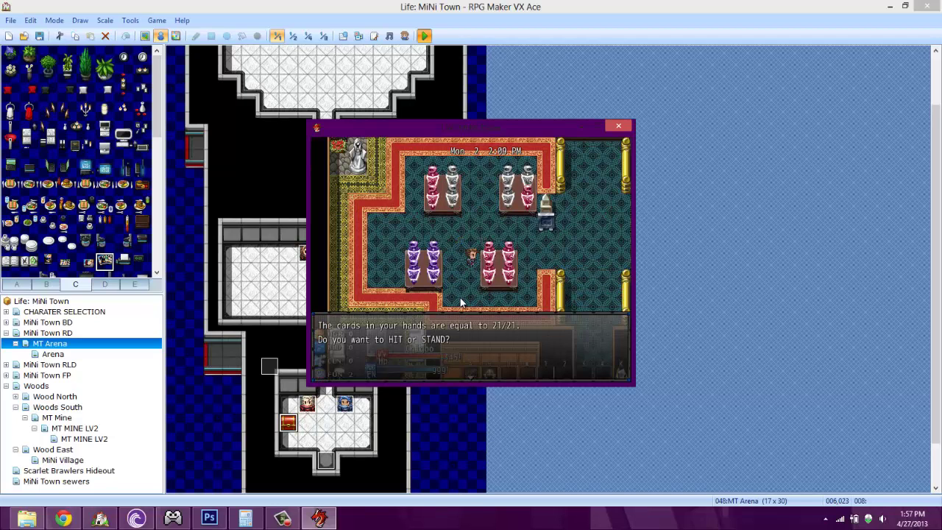
pyautogui.press('Return')
pyautogui.press('Down')
pyautogui.press('Return')
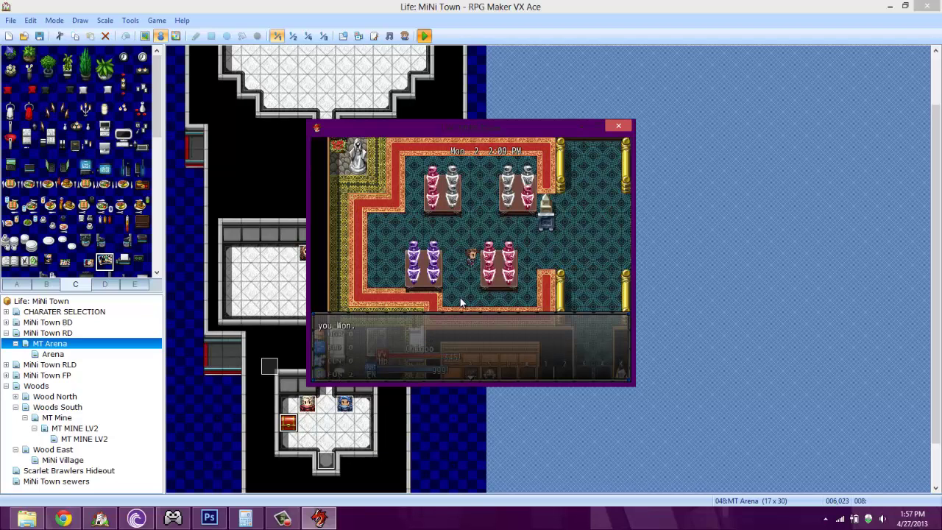
pyautogui.press('Return')
# - Place another Red Jack bet, choose STAND and dismiss the hand's result
pyautogui.press('Return')
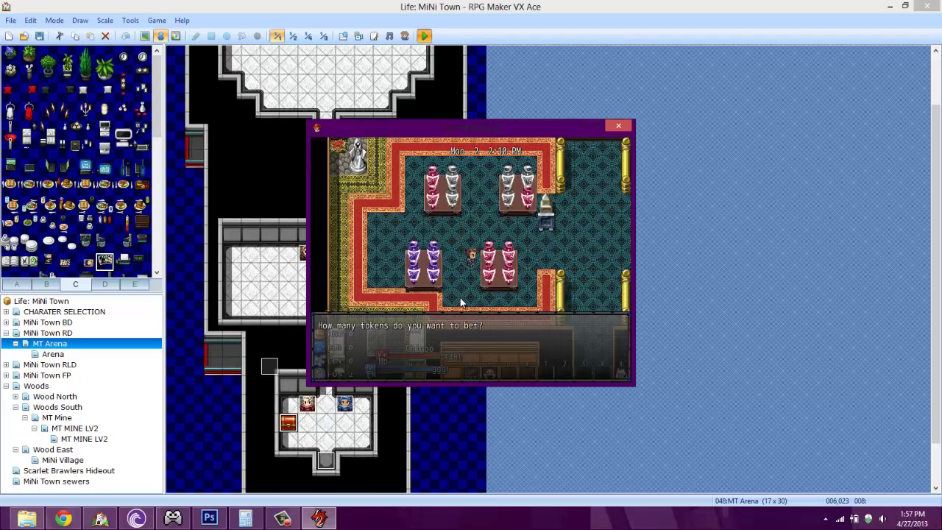
pyautogui.press('Return')
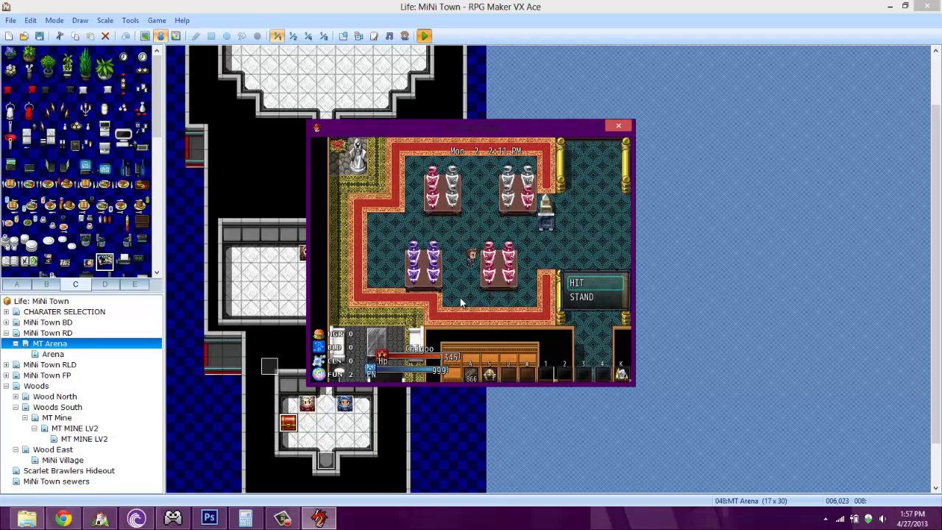
pyautogui.press('Return')
pyautogui.press('Return')
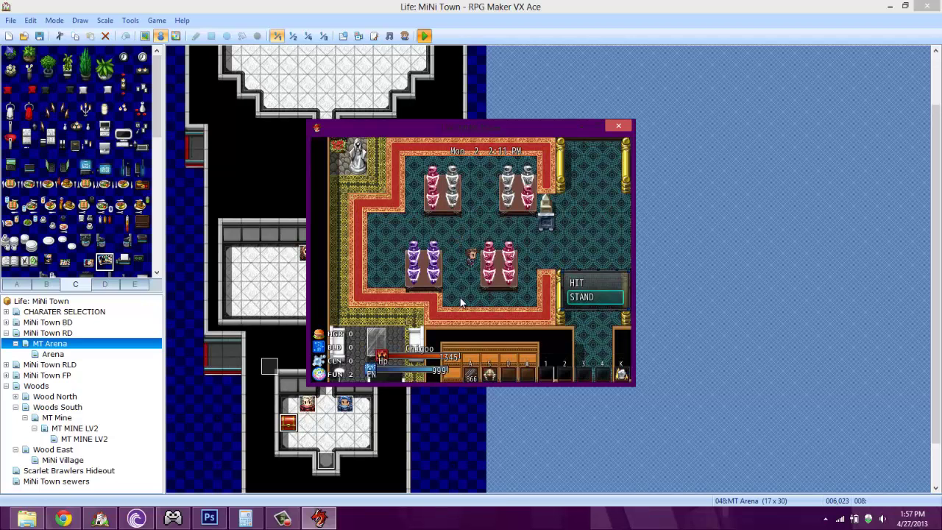
pyautogui.press('Return')
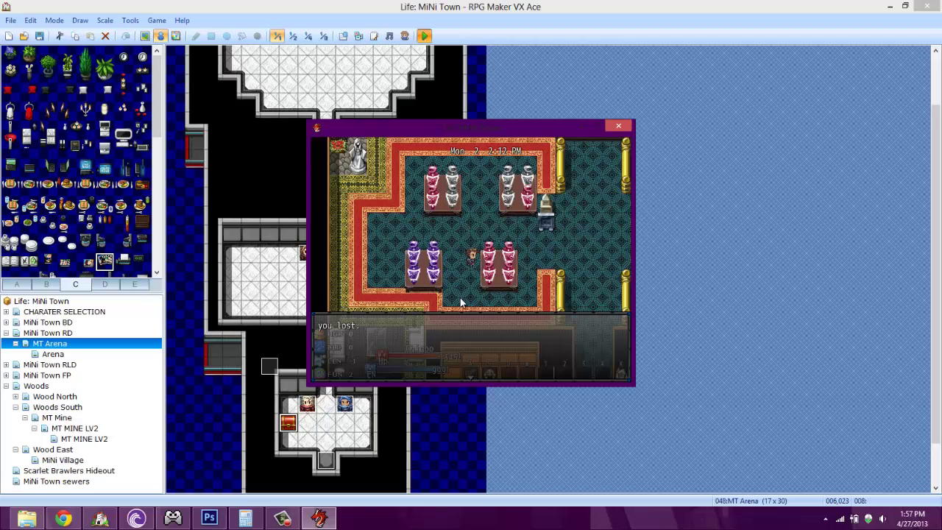
pyautogui.press('Return')
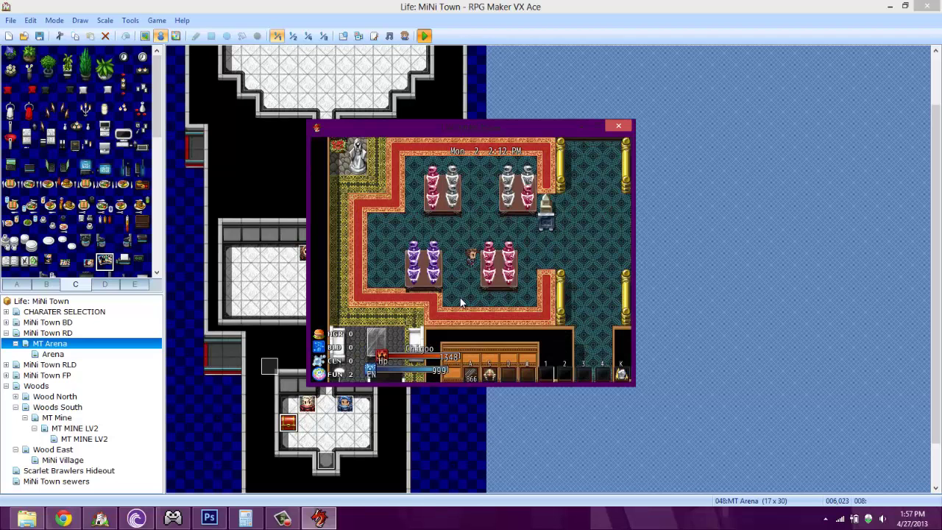
# - Check the remaining Tokens in the character's BackPack and return to the casino floor
pyautogui.press('Escape')
pyautogui.press('Down')
pyautogui.press('Down')
pyautogui.press('Up')
pyautogui.press('Return')
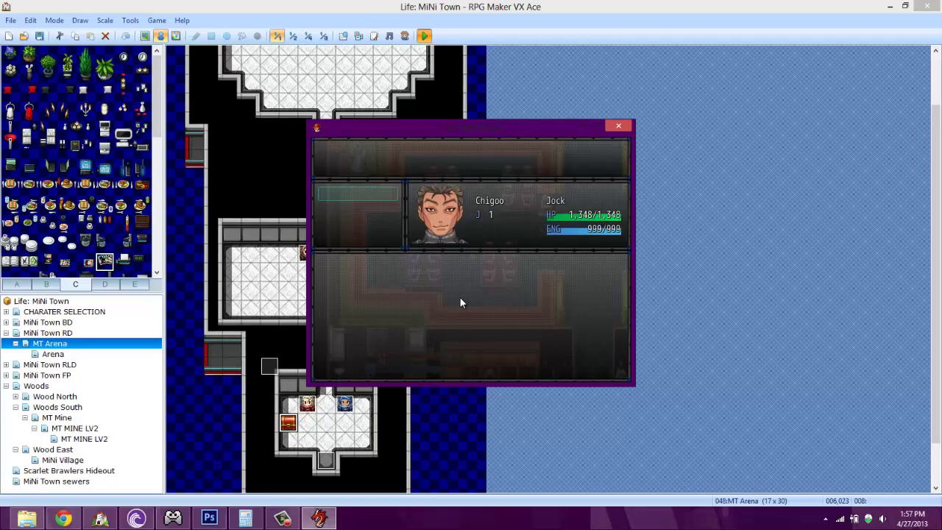
pyautogui.press('Escape')
pyautogui.press('Up')
pyautogui.press('Return')
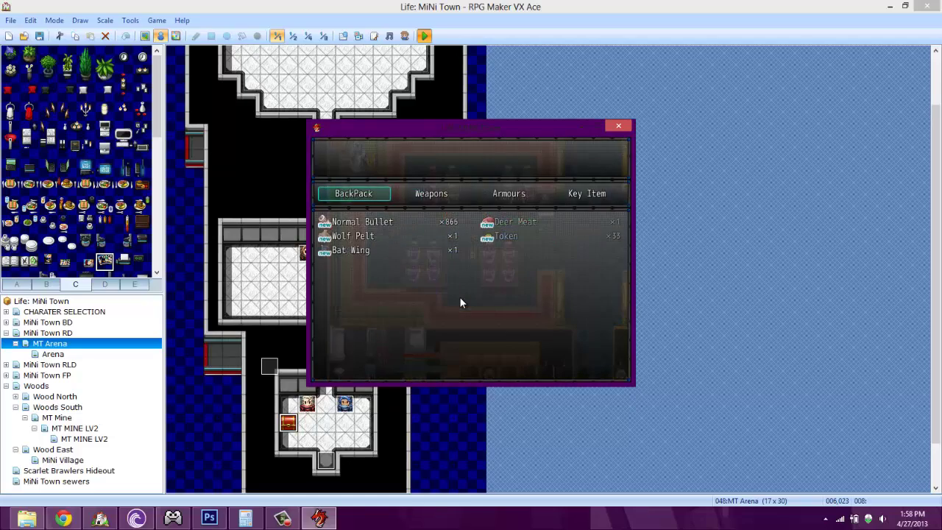
pyautogui.press('Escape')
pyautogui.press('Escape')
# - Walk the character past the tables on both sides of the casino and up to the central counter
pyautogui.press('Up')
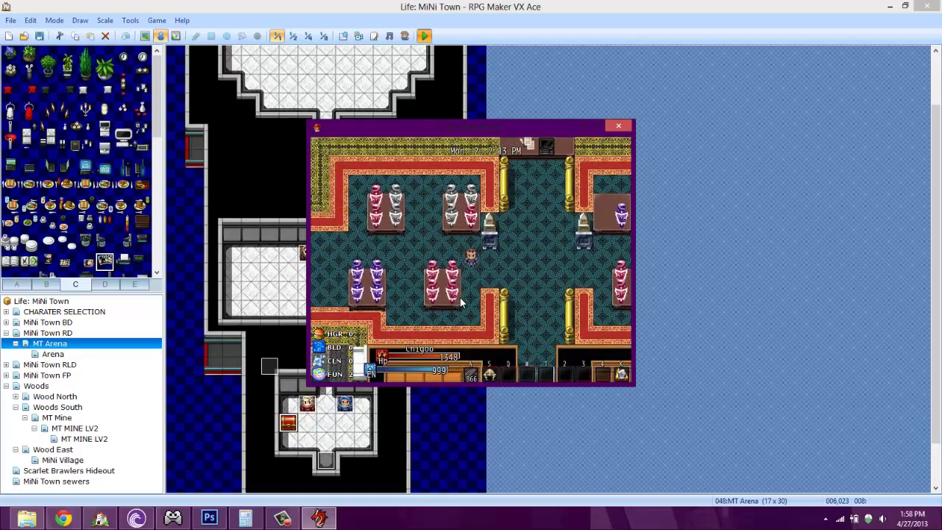
pyautogui.press('Down')
pyautogui.press('Right')
pyautogui.press('Up')
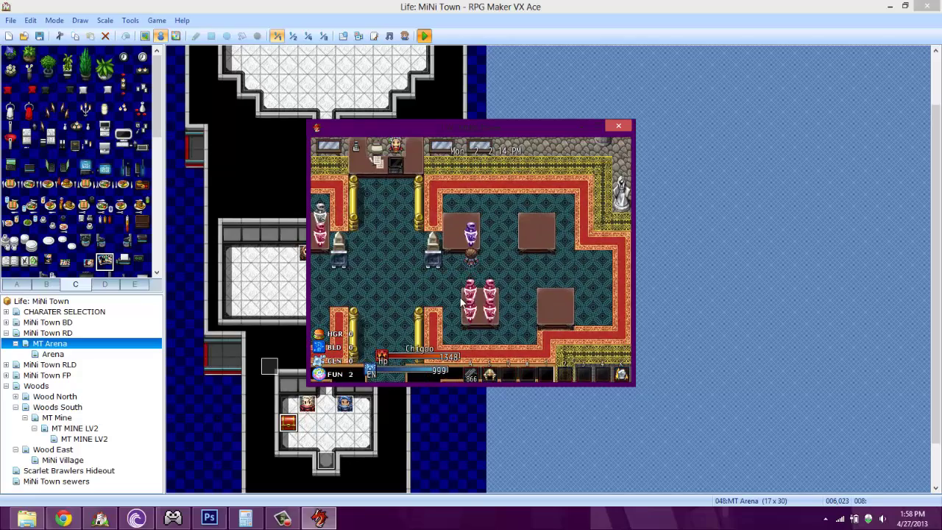
pyautogui.press('Left')
pyautogui.press('Down')
pyautogui.press('Left')
pyautogui.press('Right')
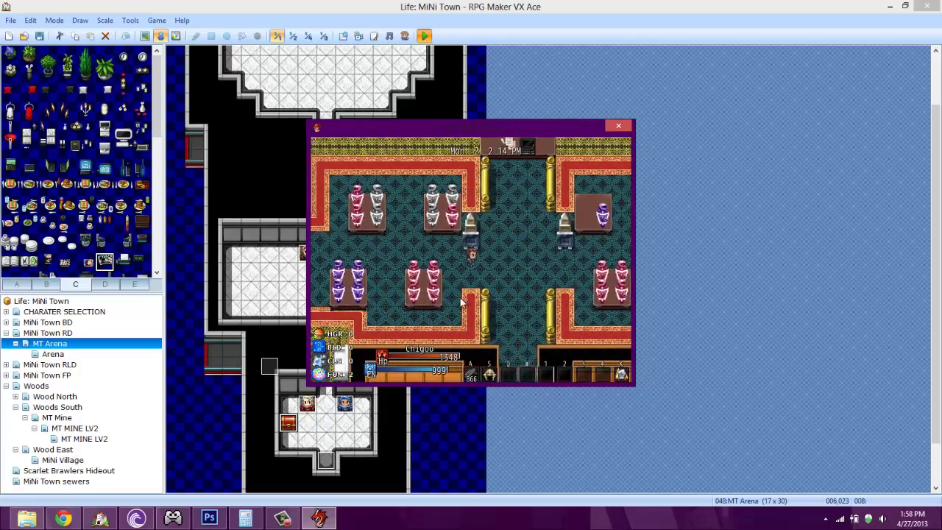
pyautogui.press('Up')
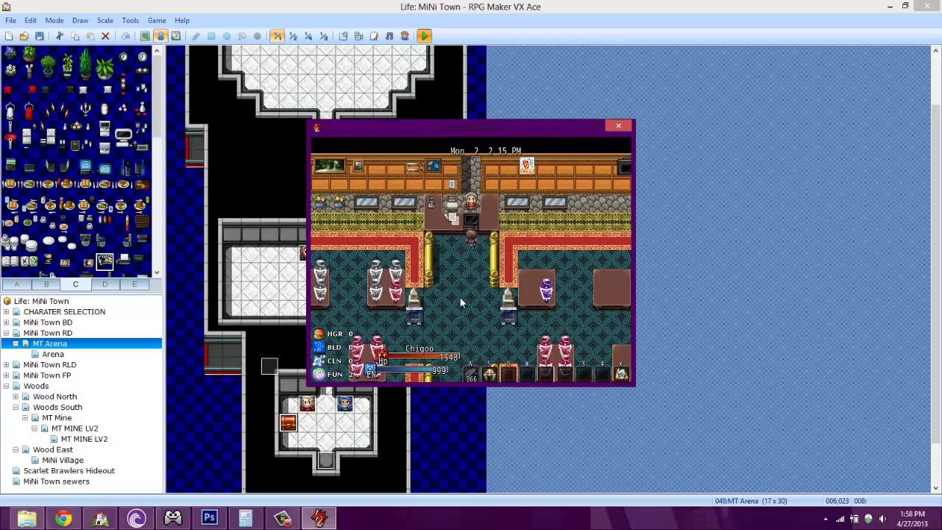
# - Walk the character back down the central aisle and out of CasiCasino onto the street
pyautogui.press('Down')
pyautogui.press('Down')
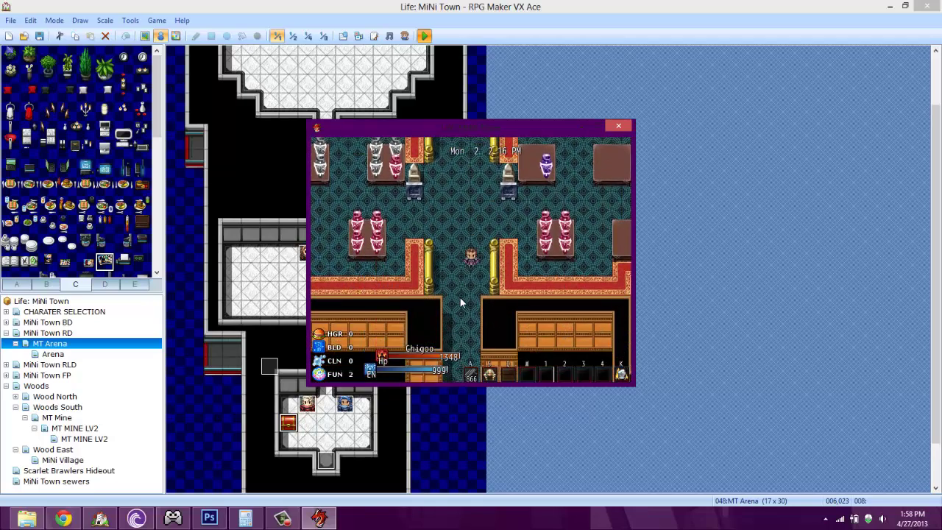
pyautogui.press('Down')
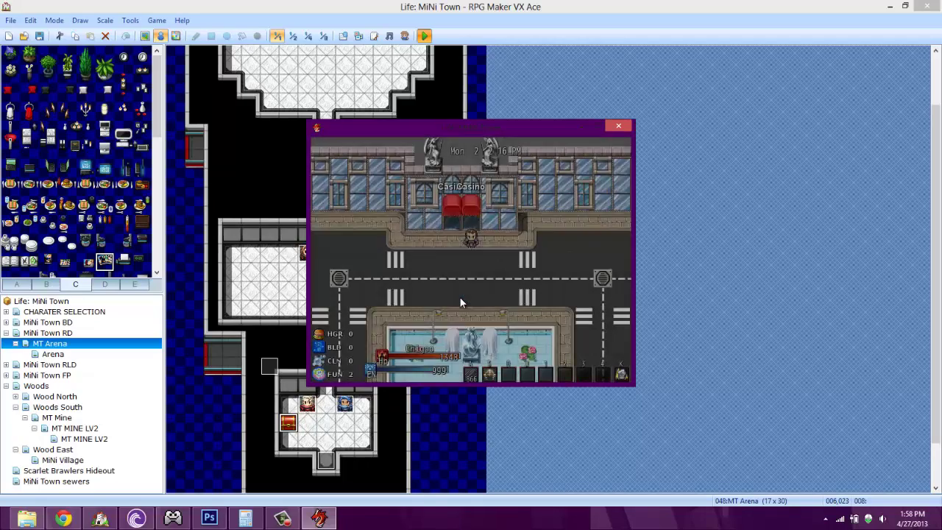
pyautogui.click(281, 519)
pyautogui.click(281, 519)
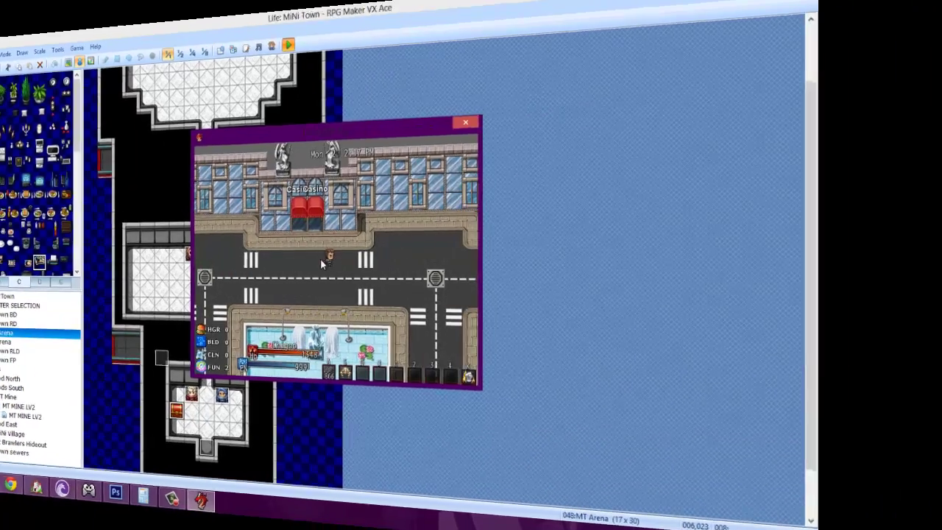